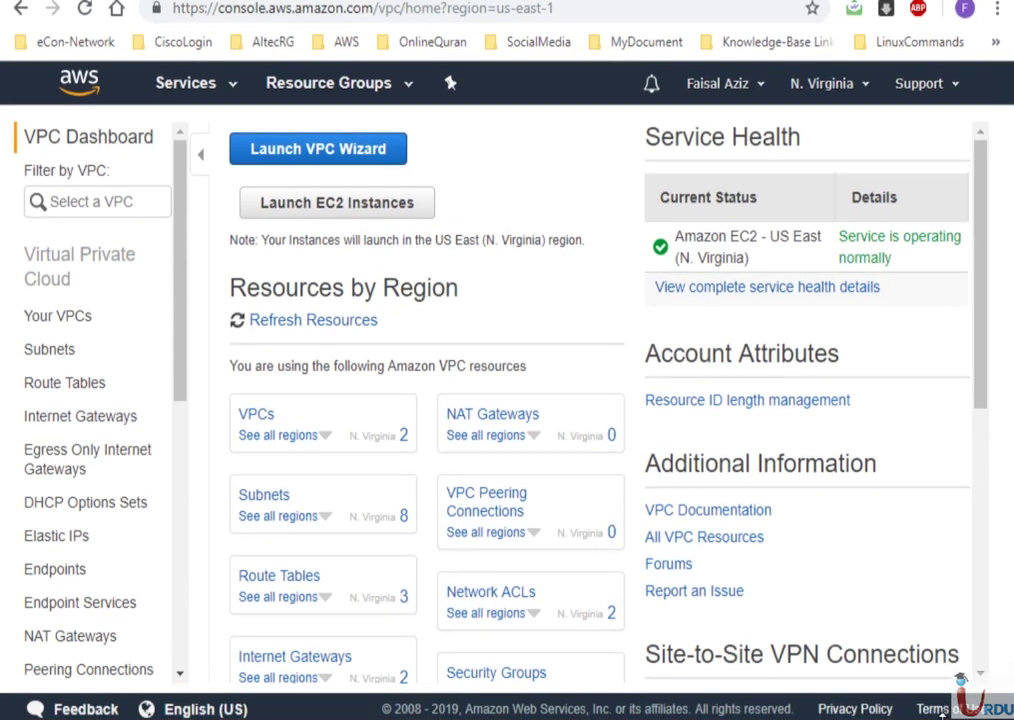
- Open the list of VPCs and view the CIDR blocks of MyVPC
left_click(86, 316)
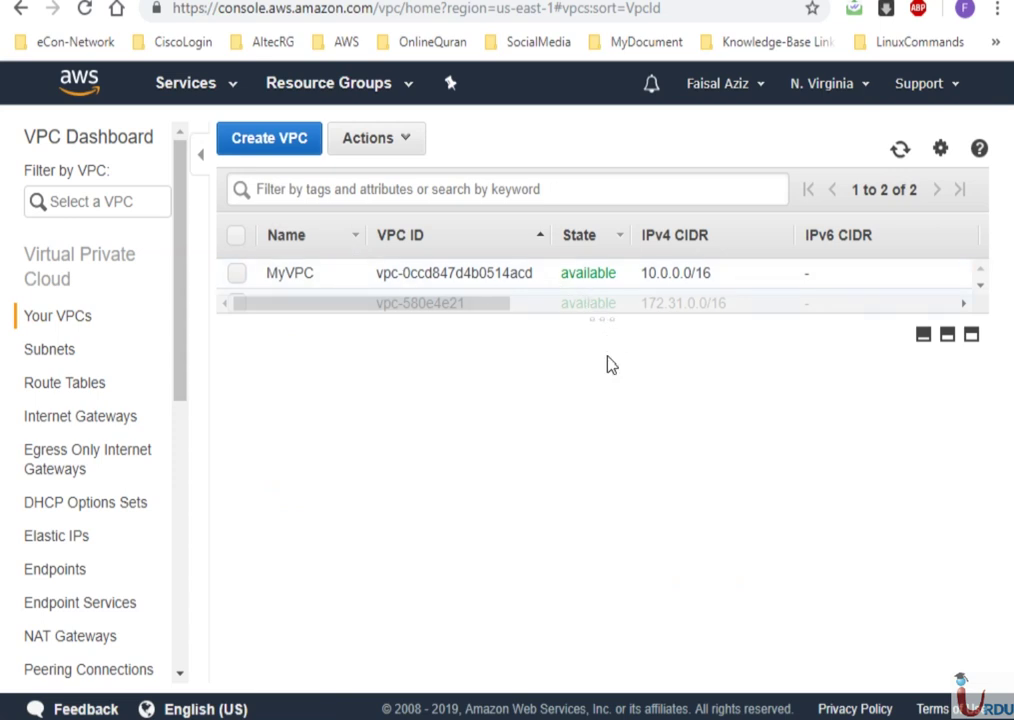
left_click(272, 270)
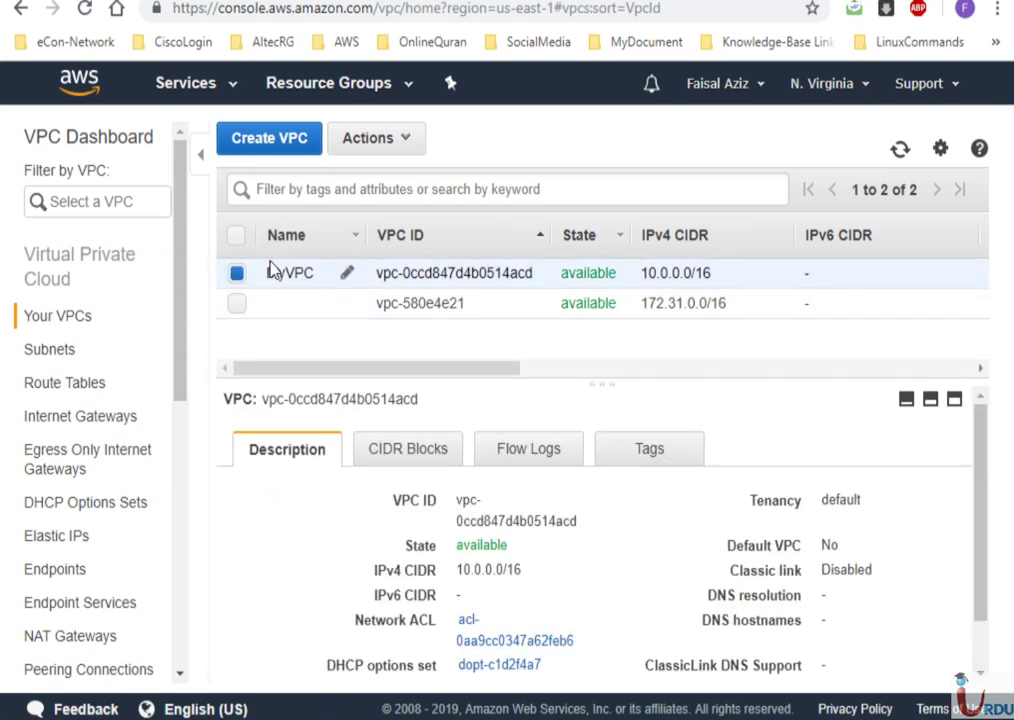
left_click(418, 451)
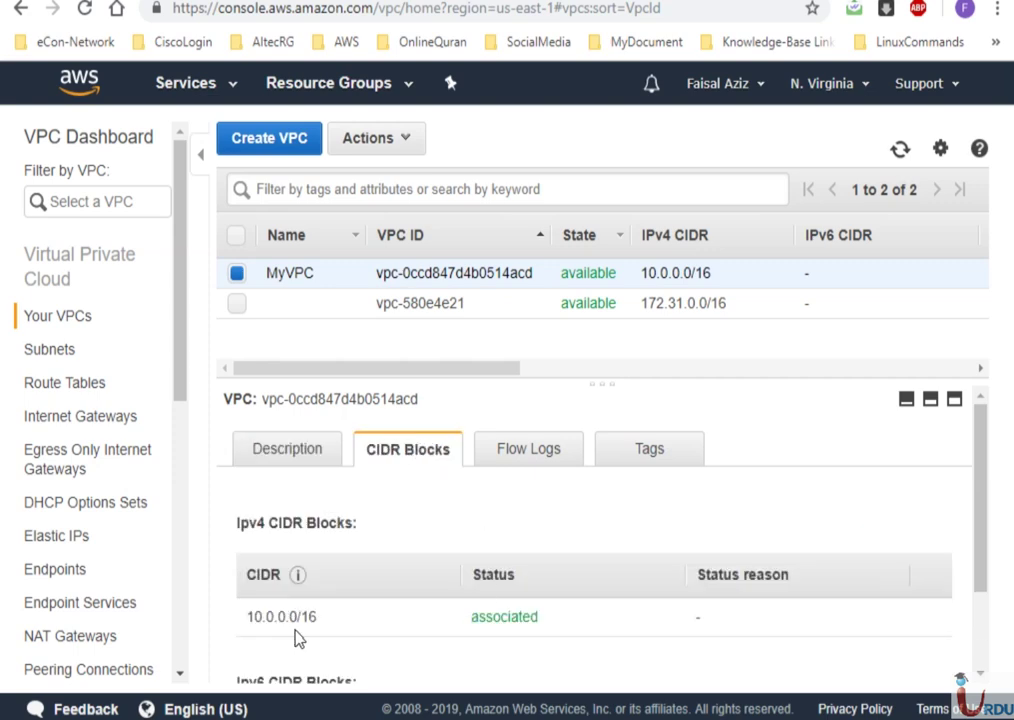
- List the subnets with PrivateSubnet and PublicSubnet in view, and examine the routes in PublicSubnet's route table
left_click(47, 360)
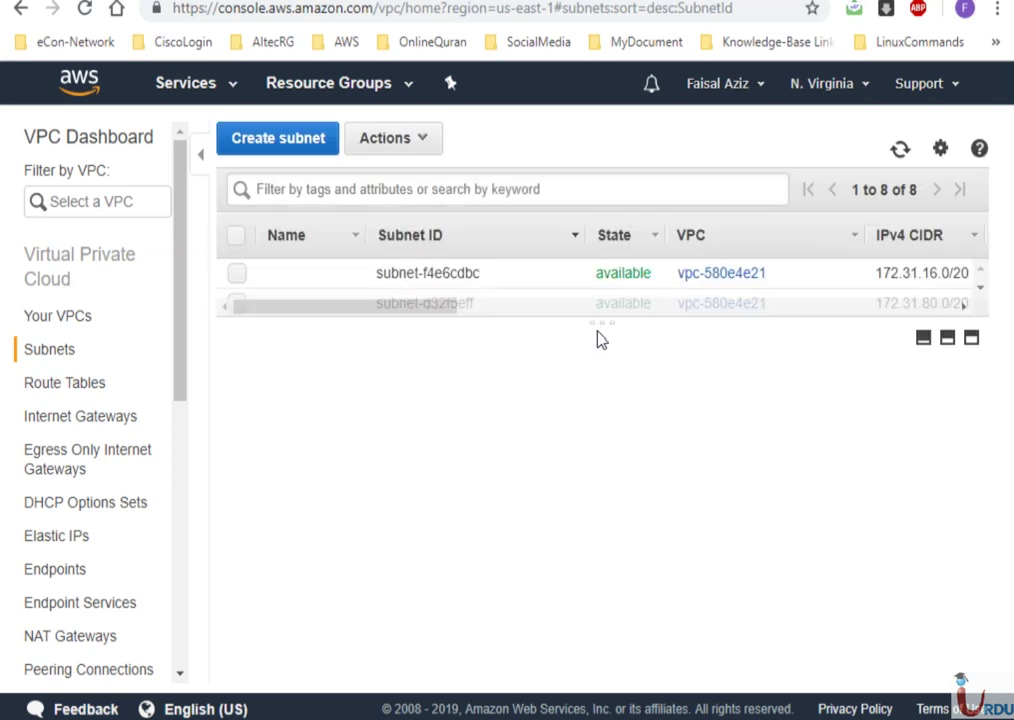
left_click_drag(600, 333, 597, 552)
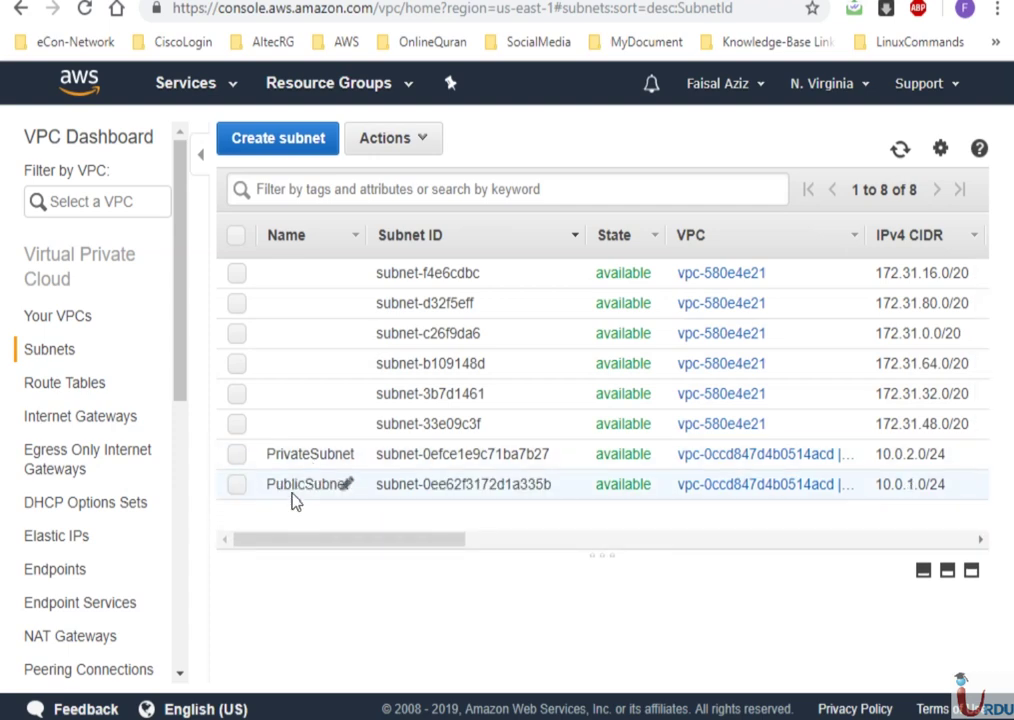
left_click(290, 454)
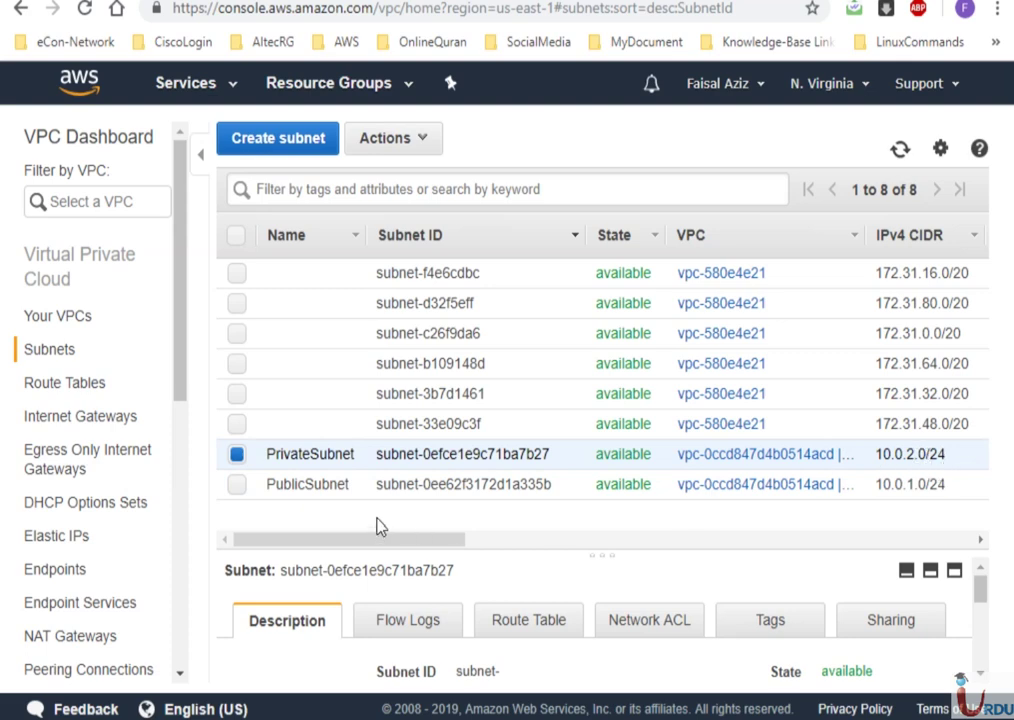
left_click(306, 484)
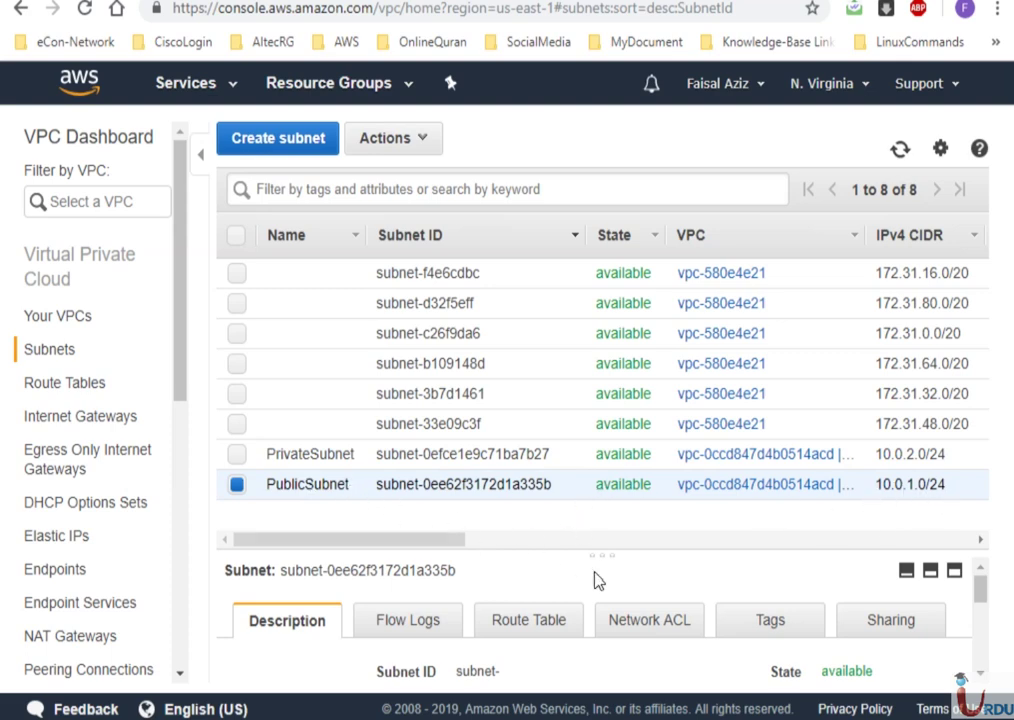
left_click_drag(603, 561, 604, 529)
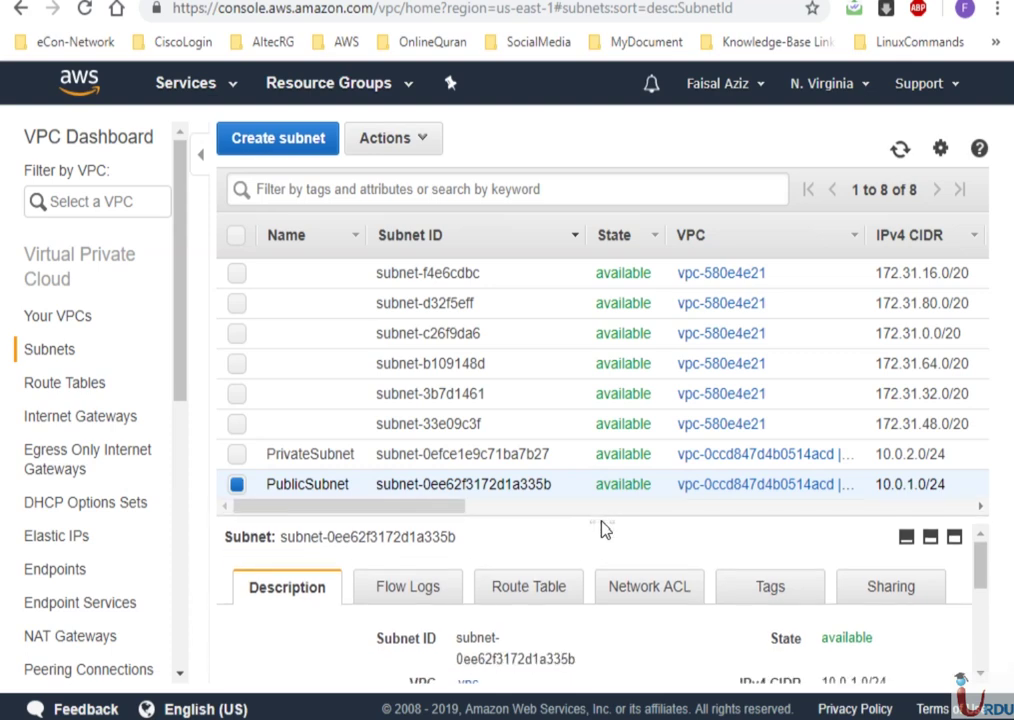
left_click(510, 595)
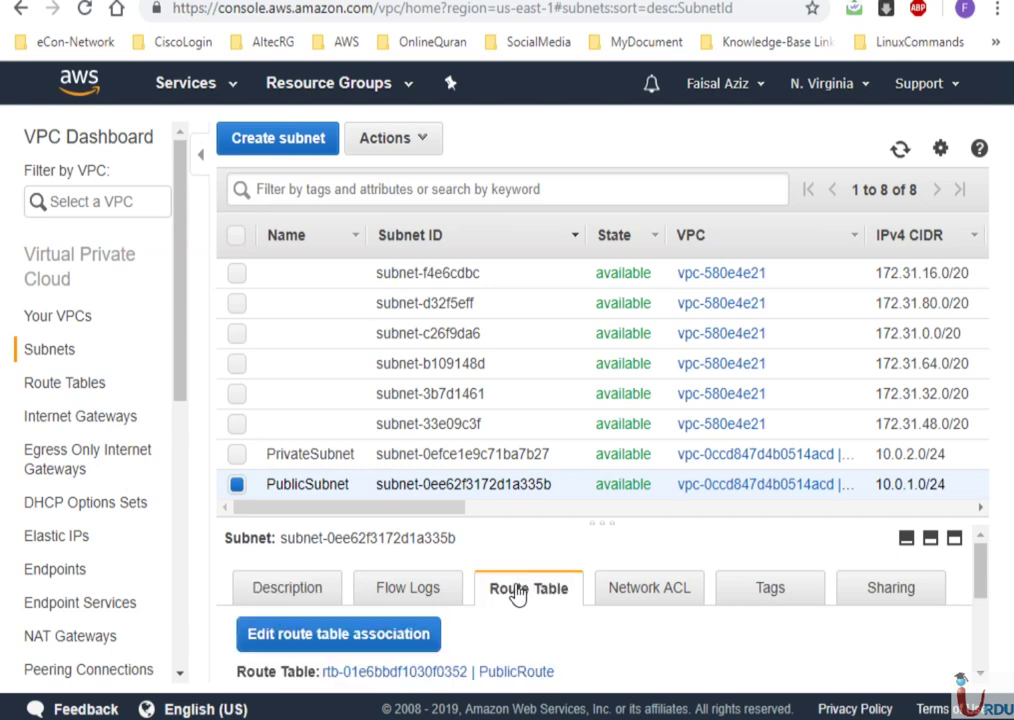
left_click_drag(979, 561, 980, 650)
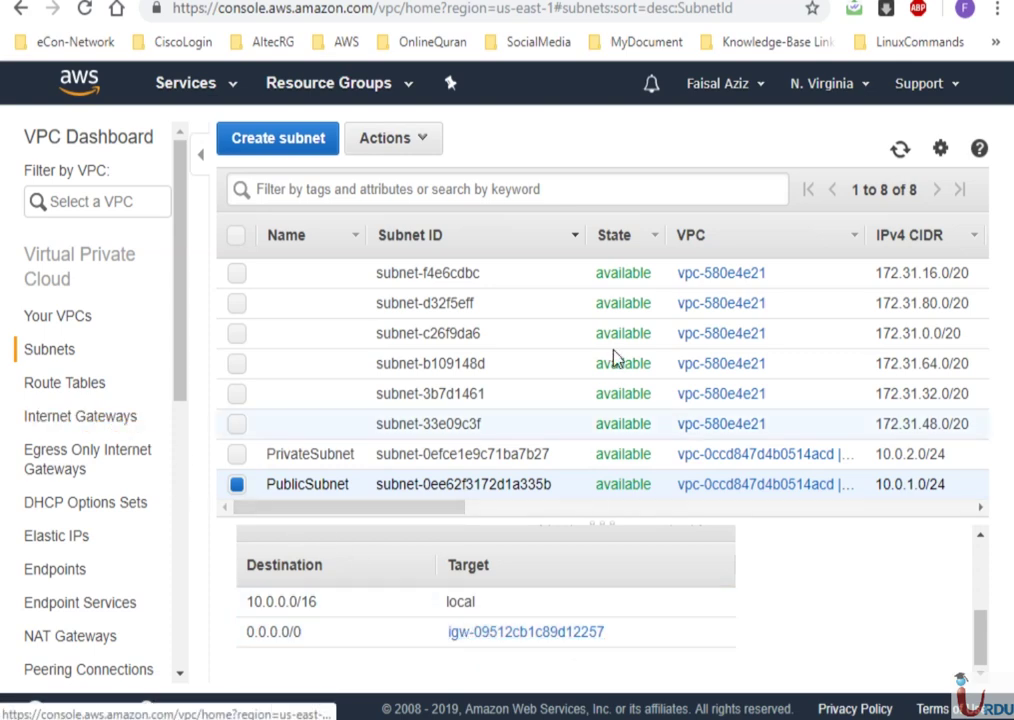
- Examine the routes in the route table associated with PrivateSubnet
left_click(300, 454)
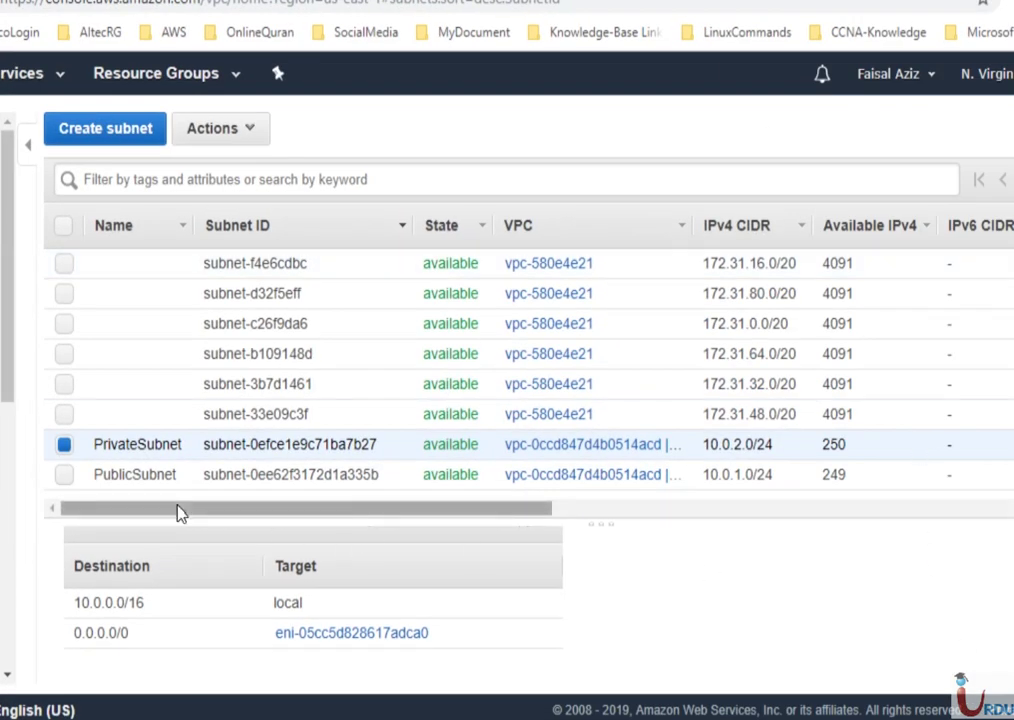
scroll(177, 512, "right", 5)
scroll(281, 539, "left", 5)
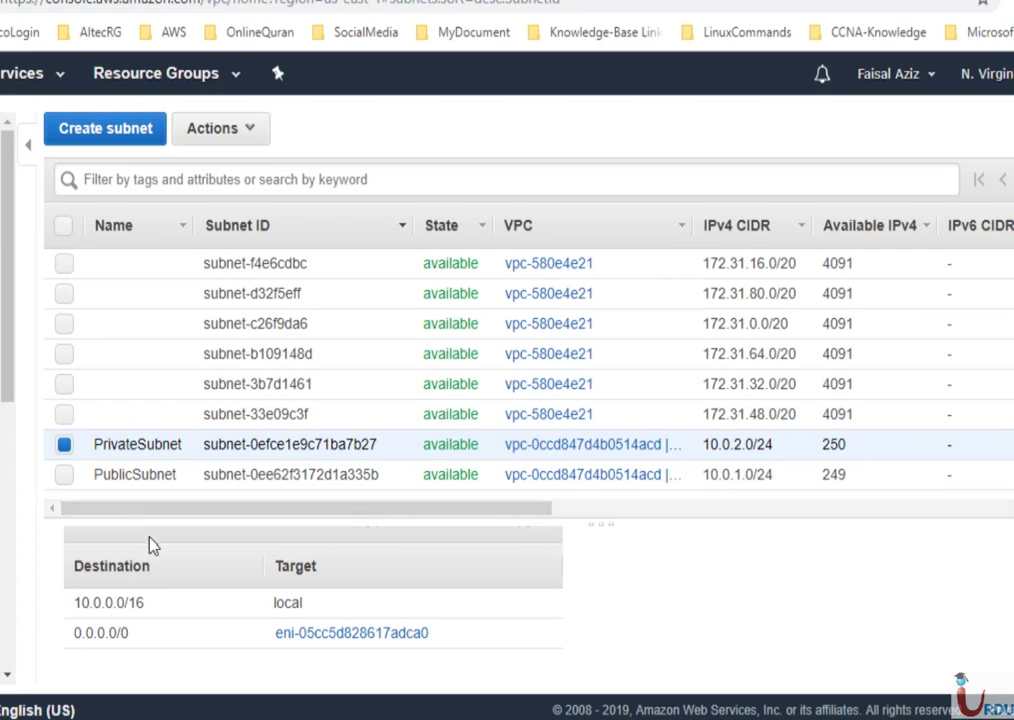
key("ctrl+a")
left_click(679, 593)
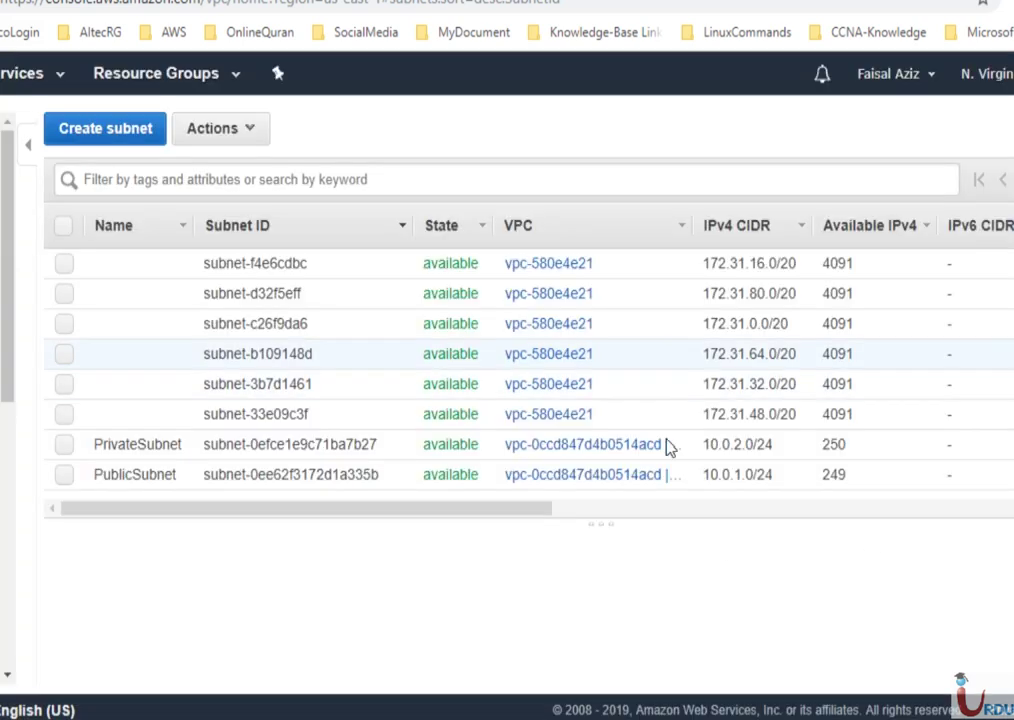
left_click(134, 443)
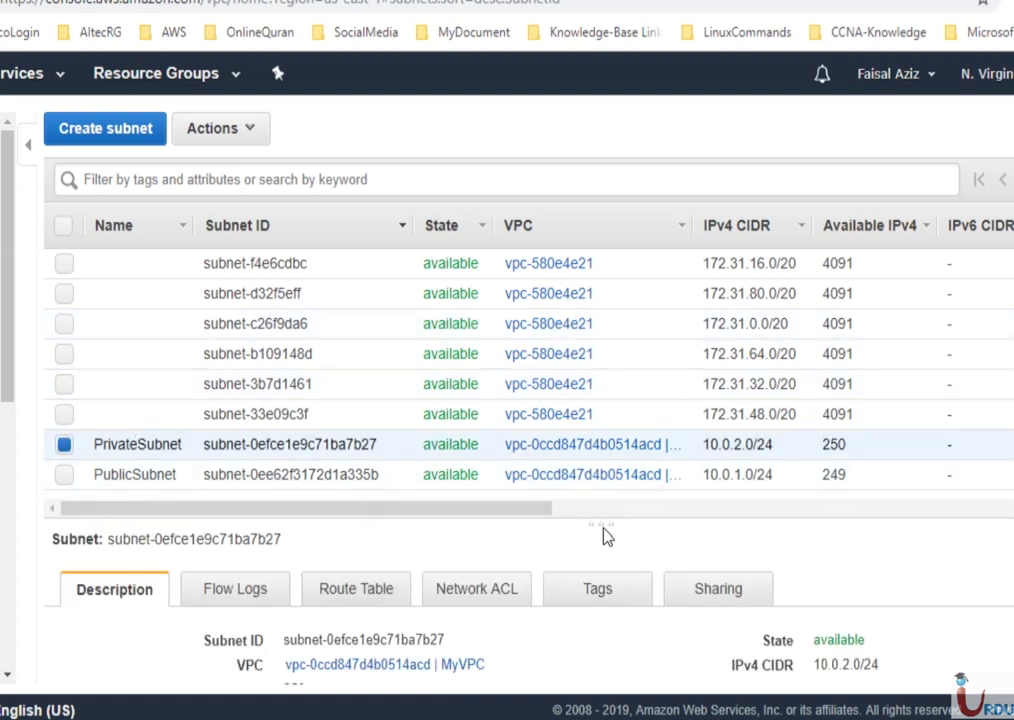
left_click_drag(602, 512, 586, 421)
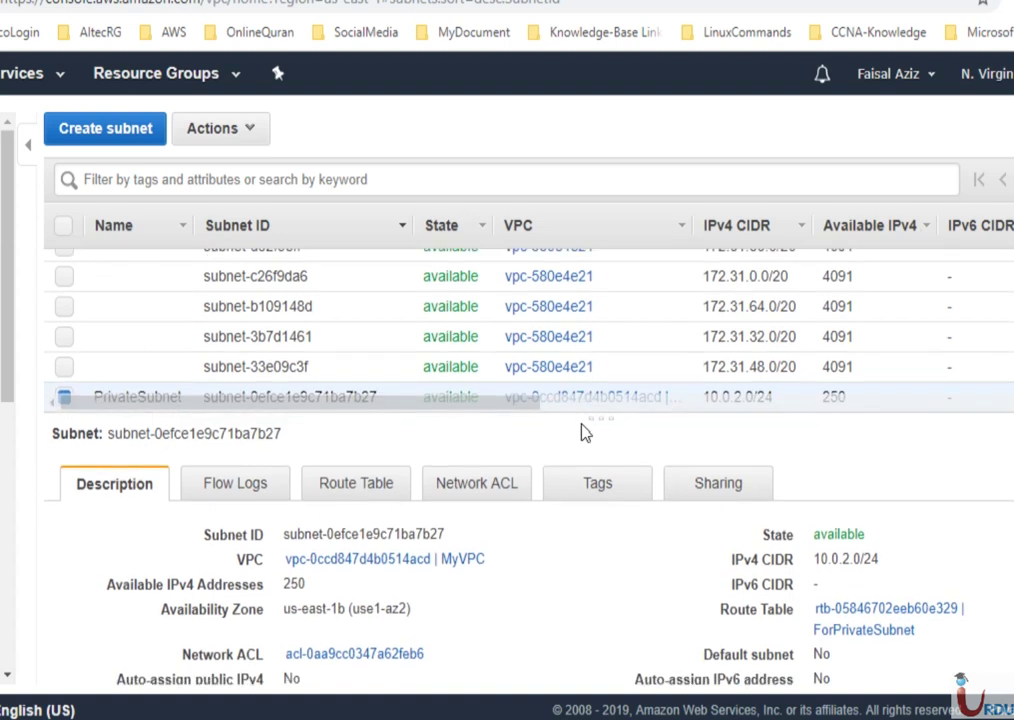
left_click(370, 490)
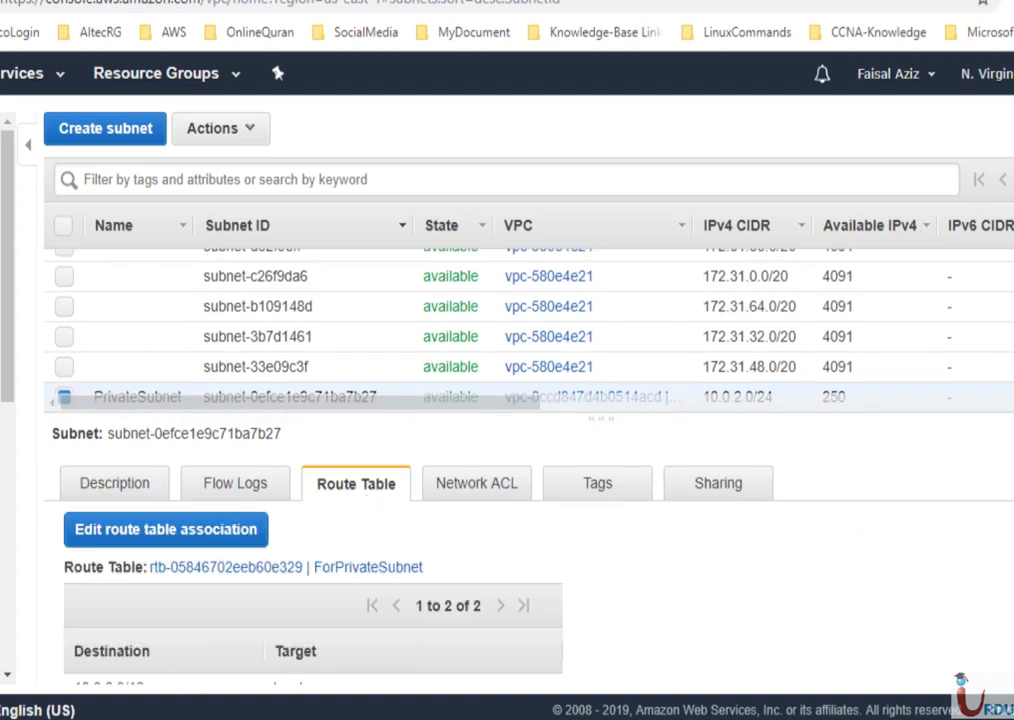
scroll(400, 540, "down", 1)
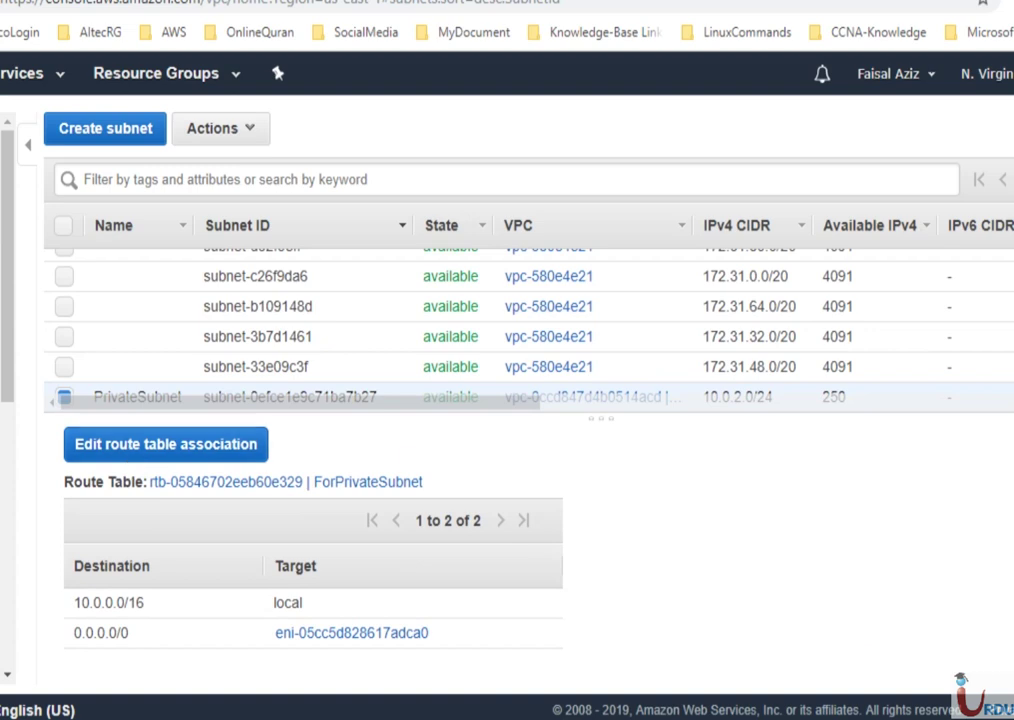
scroll(225, 485, "up", 1)
left_click(228, 487)
left_click(355, 489)
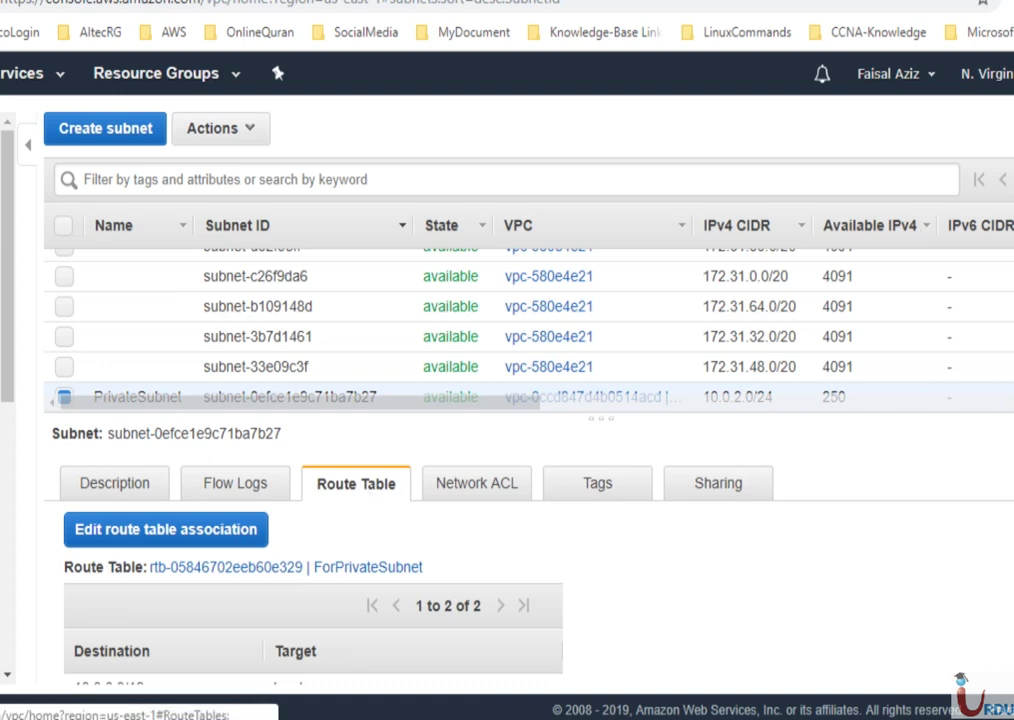
- Go back to PublicSubnet in the subnets list and open the route tables list from its route table association
left_click(225, 567)
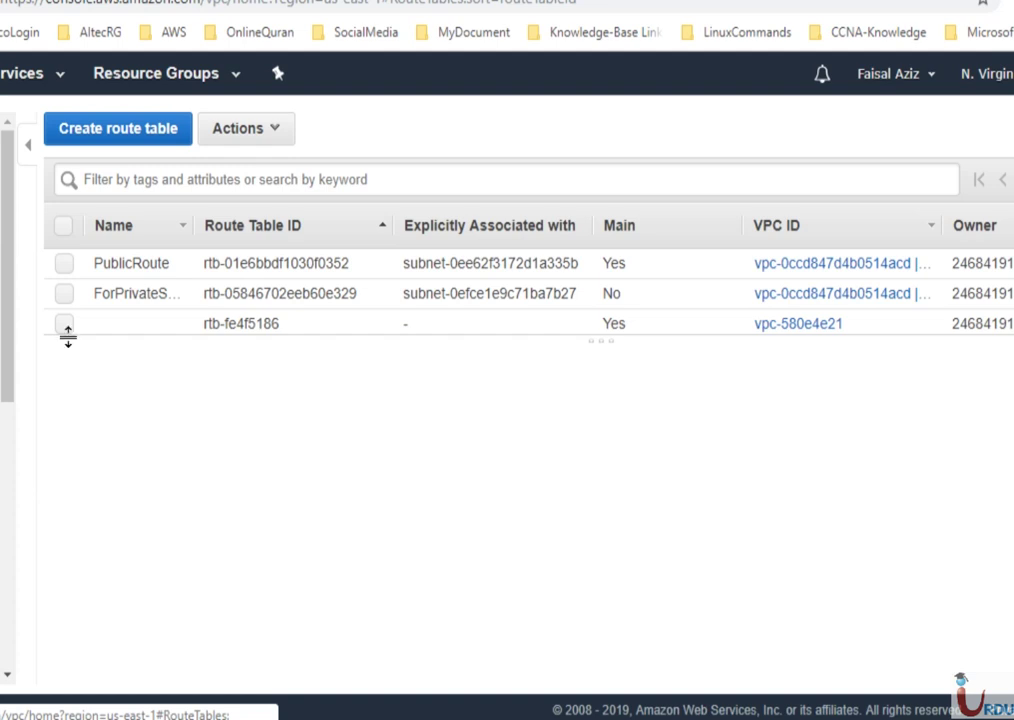
key("alt+Left")
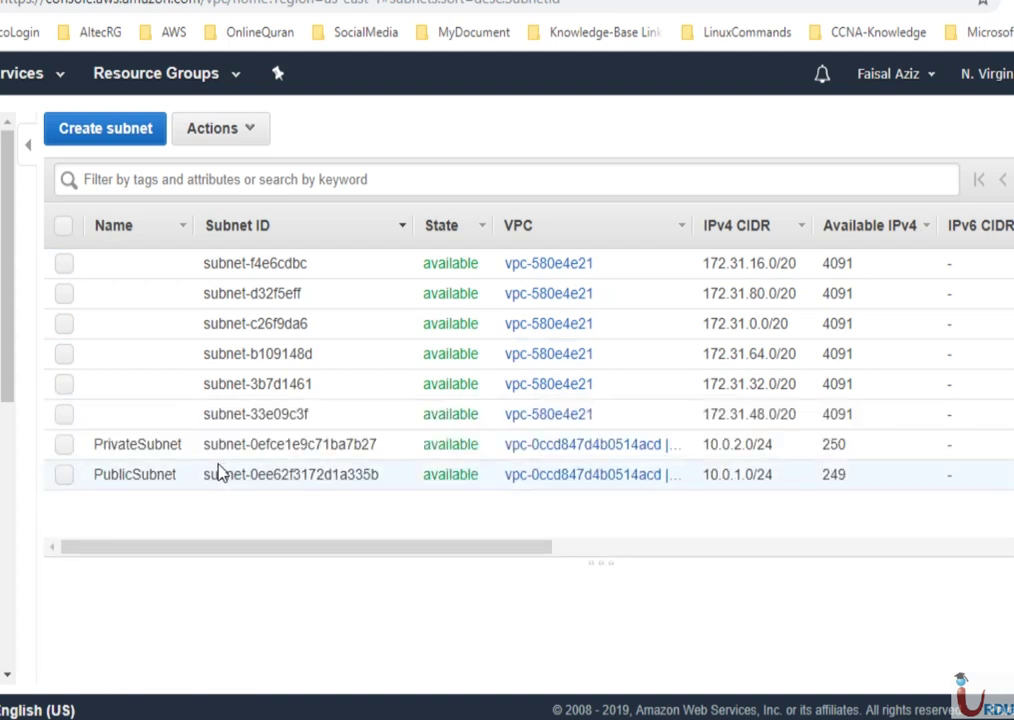
left_click(149, 444)
left_click(146, 474)
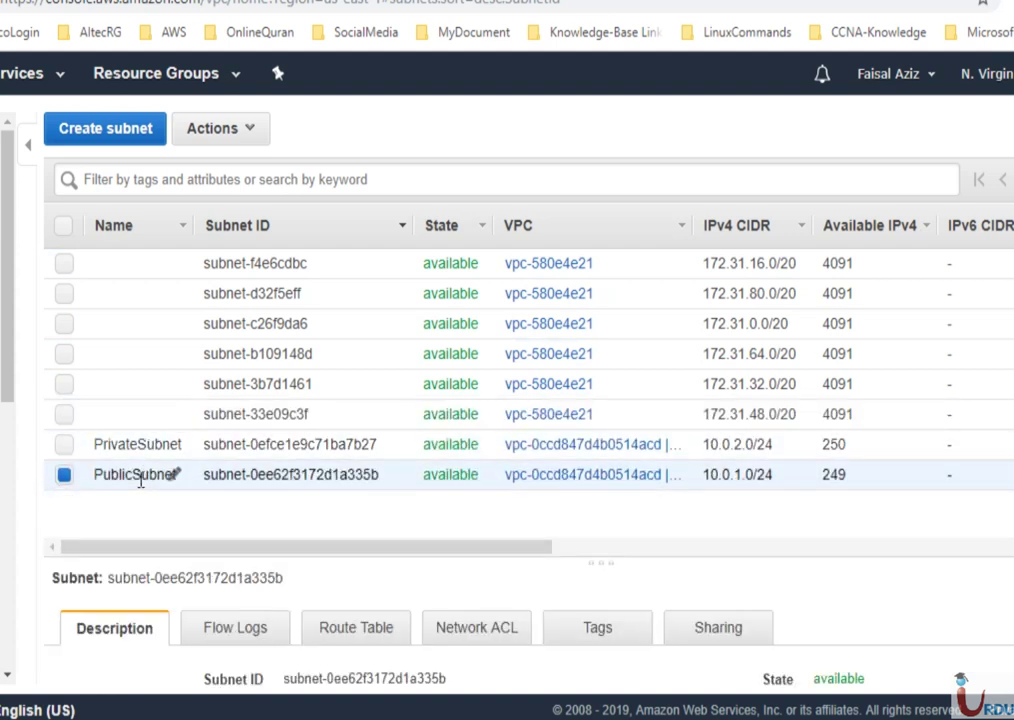
left_click(356, 627)
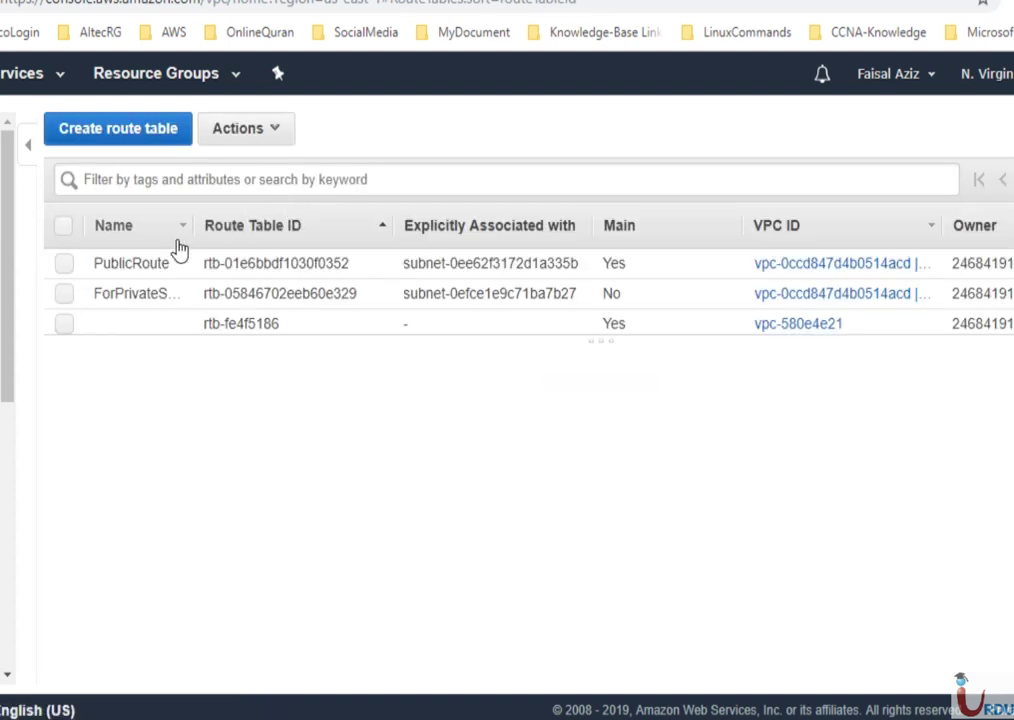
- Compare the routes of the PublicRoute and ForPrivateSubnet route tables, checking the target of the 0.0.0.0/0 destination
left_click(137, 263)
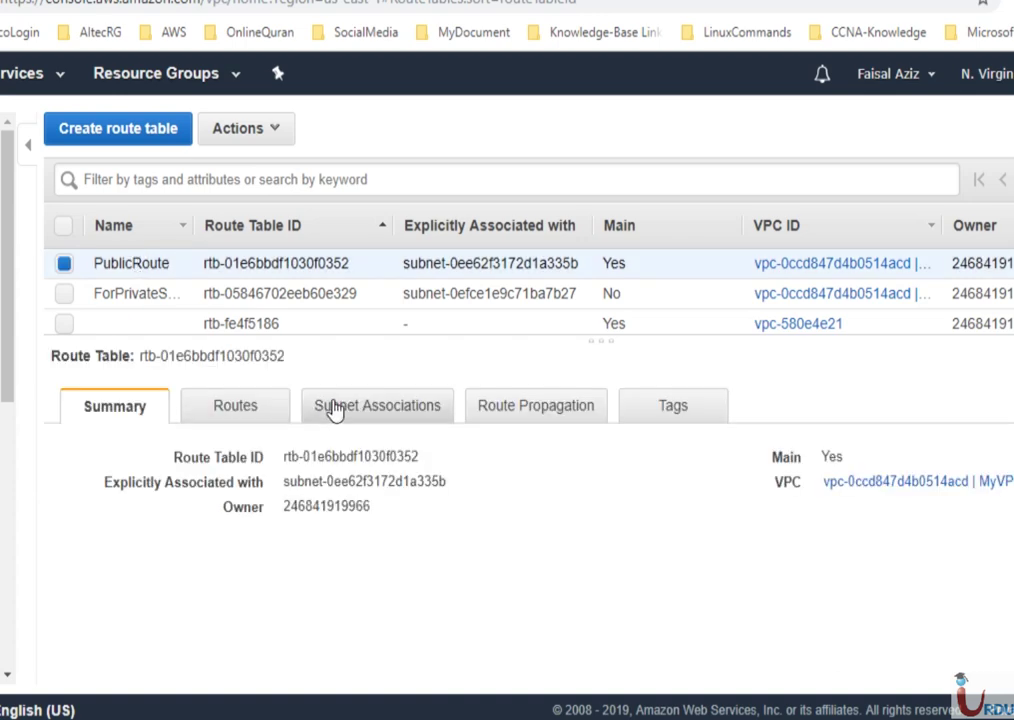
left_click(255, 411)
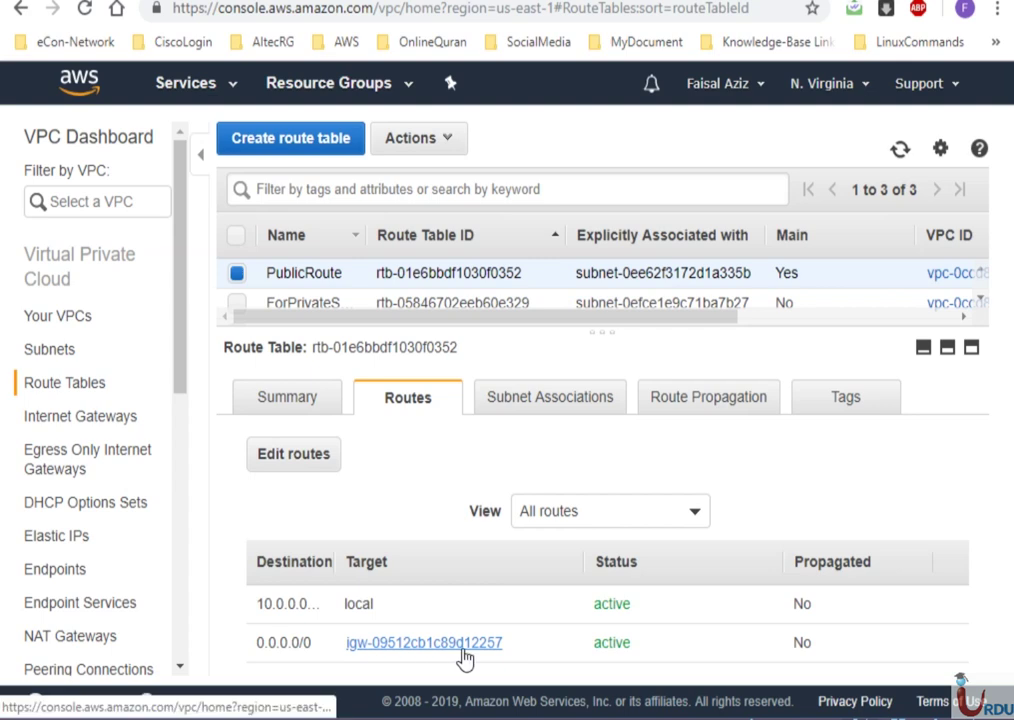
left_click(290, 304)
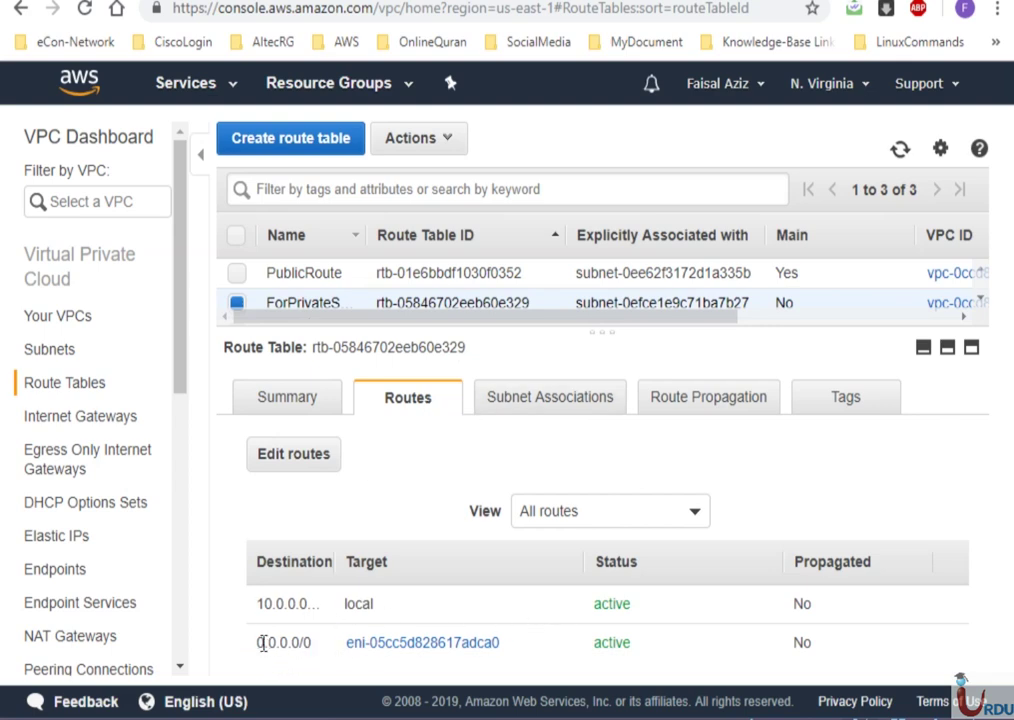
left_click_drag(259, 642, 295, 648)
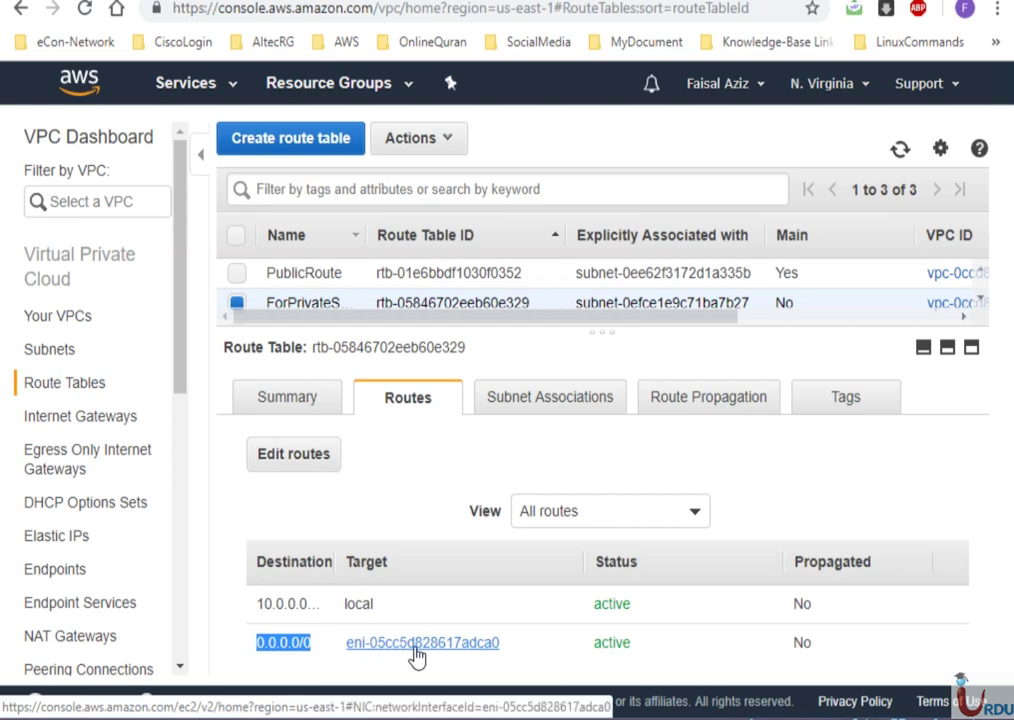
- Try adding a 0.0.0.0/0 route targeting the Nat-Instance to the ForPrivateSubnet route table, and discard the edit
left_click(293, 460)
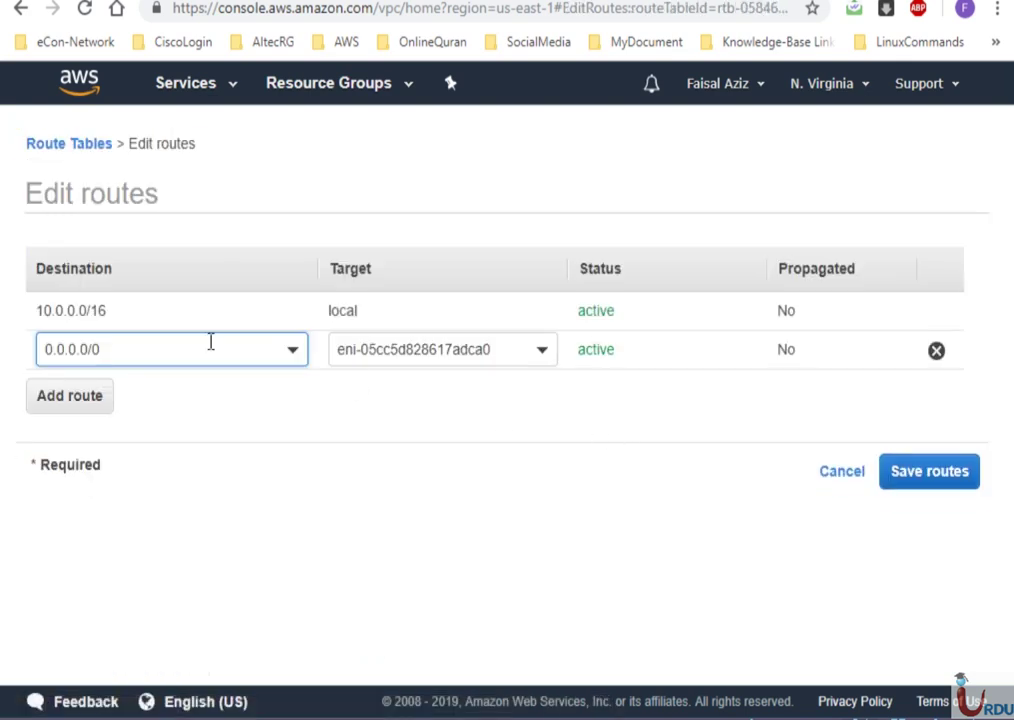
left_click(55, 400)
left_click(135, 404)
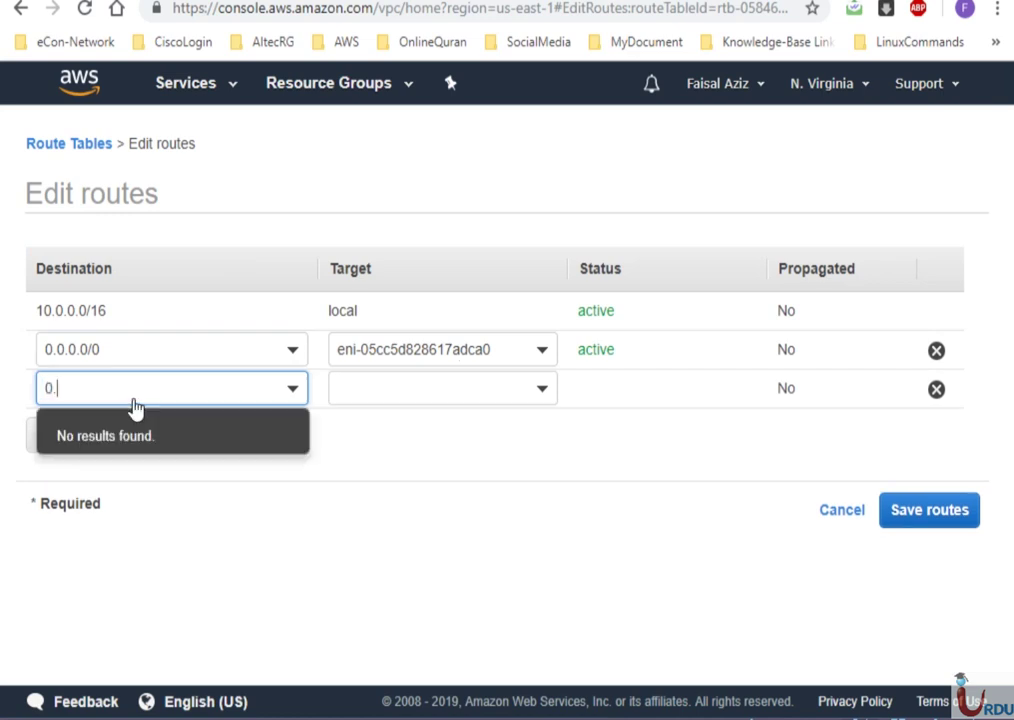
type("0.0.0.0/0")
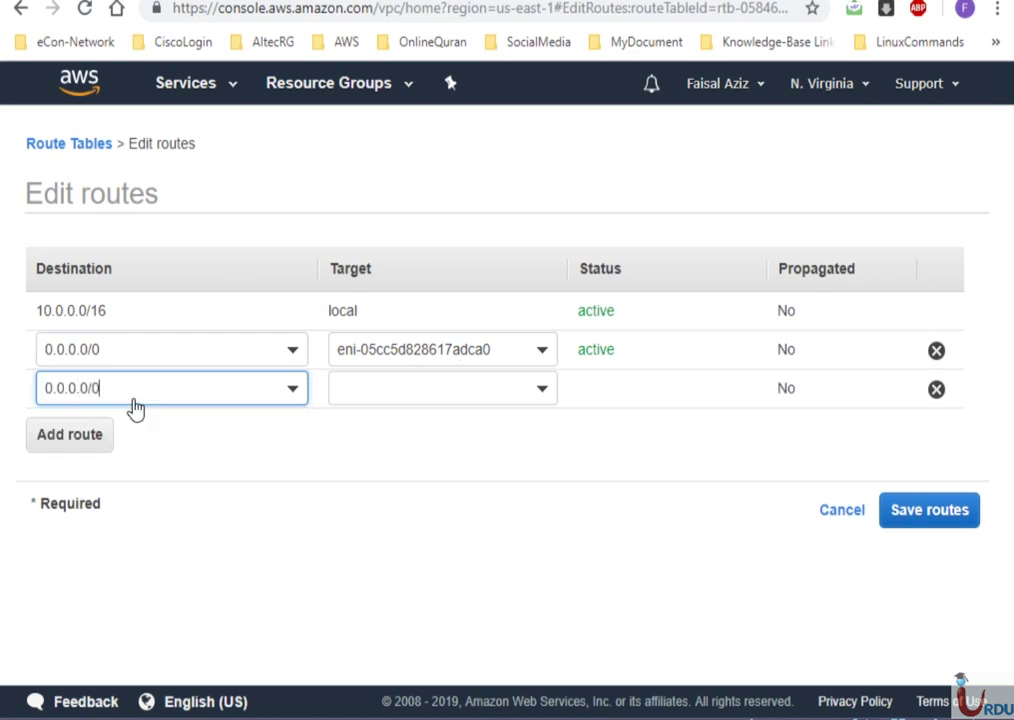
left_click(541, 401)
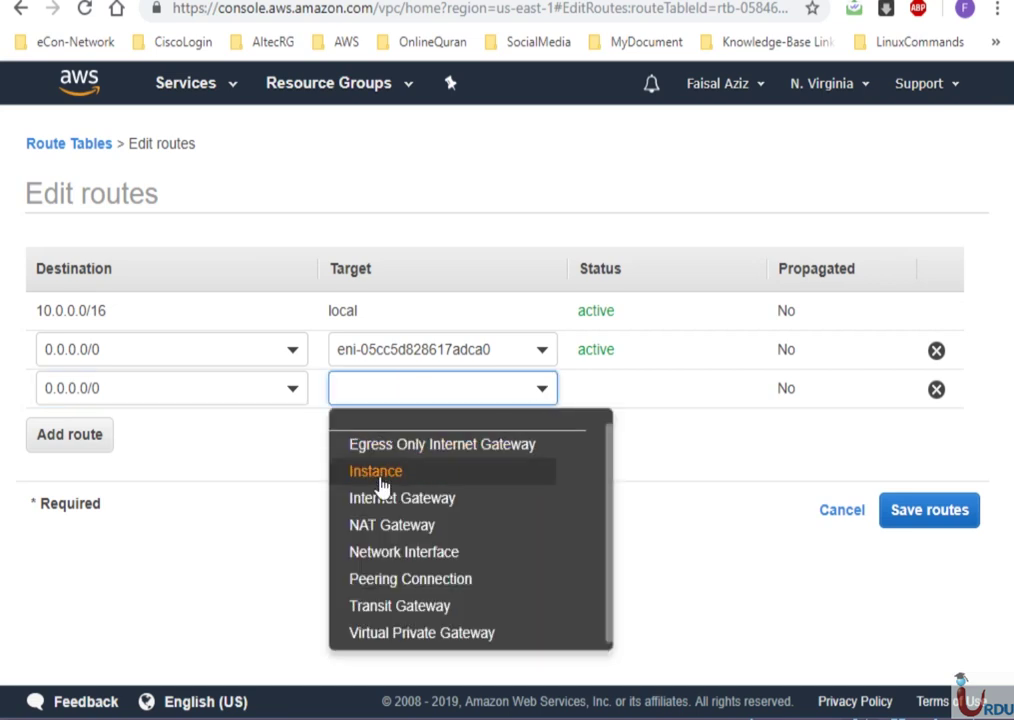
left_click(376, 471)
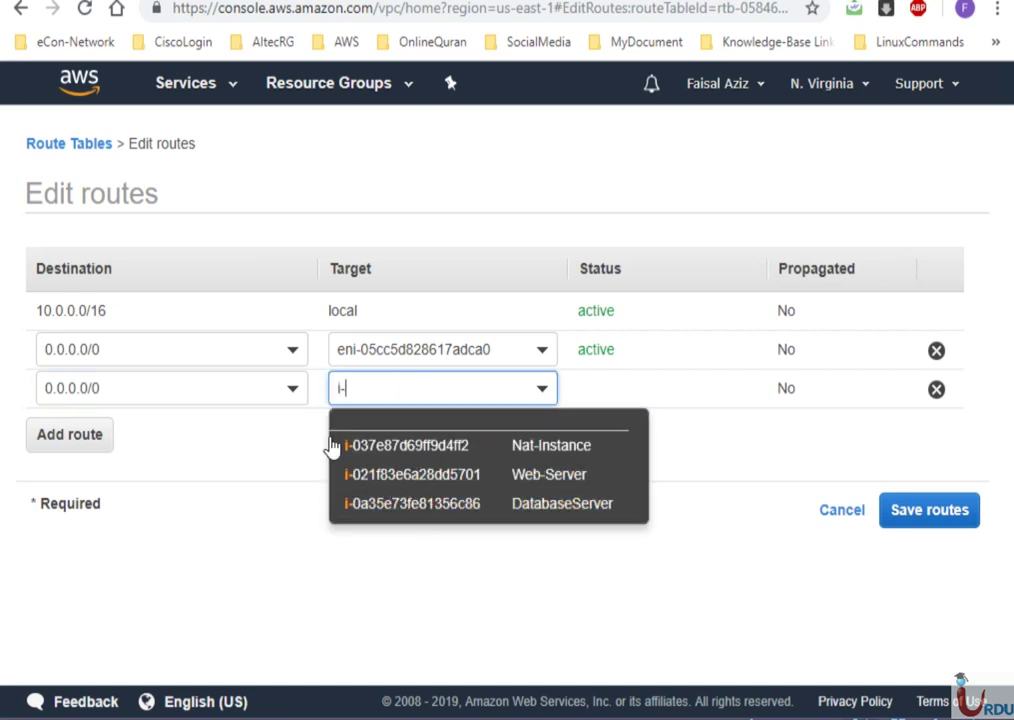
left_click(565, 458)
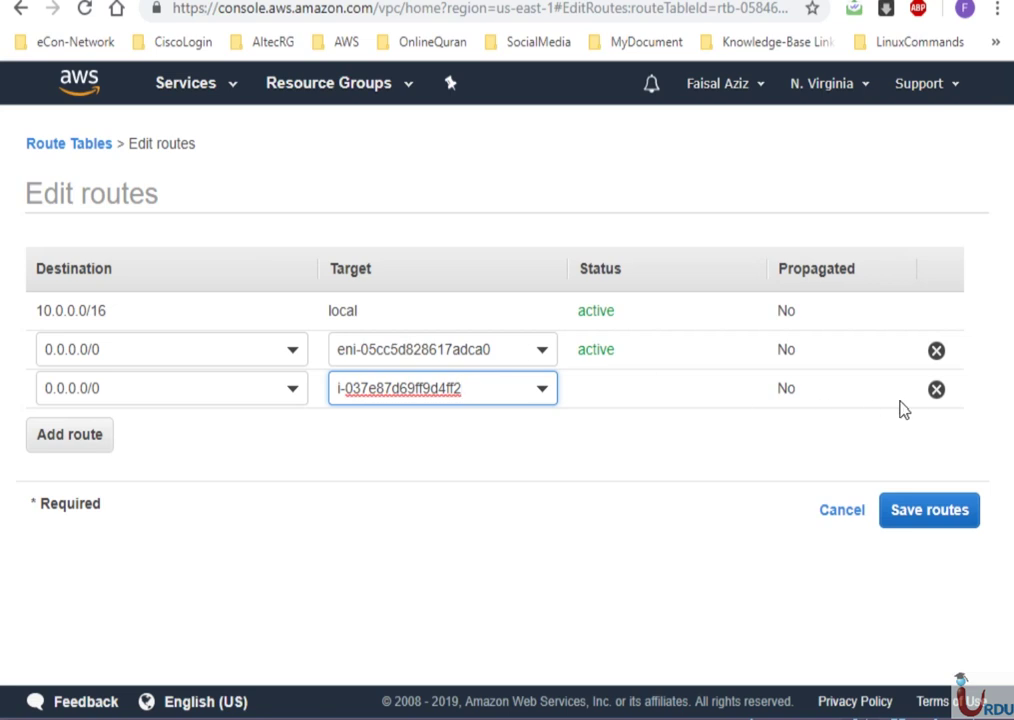
left_click(936, 389)
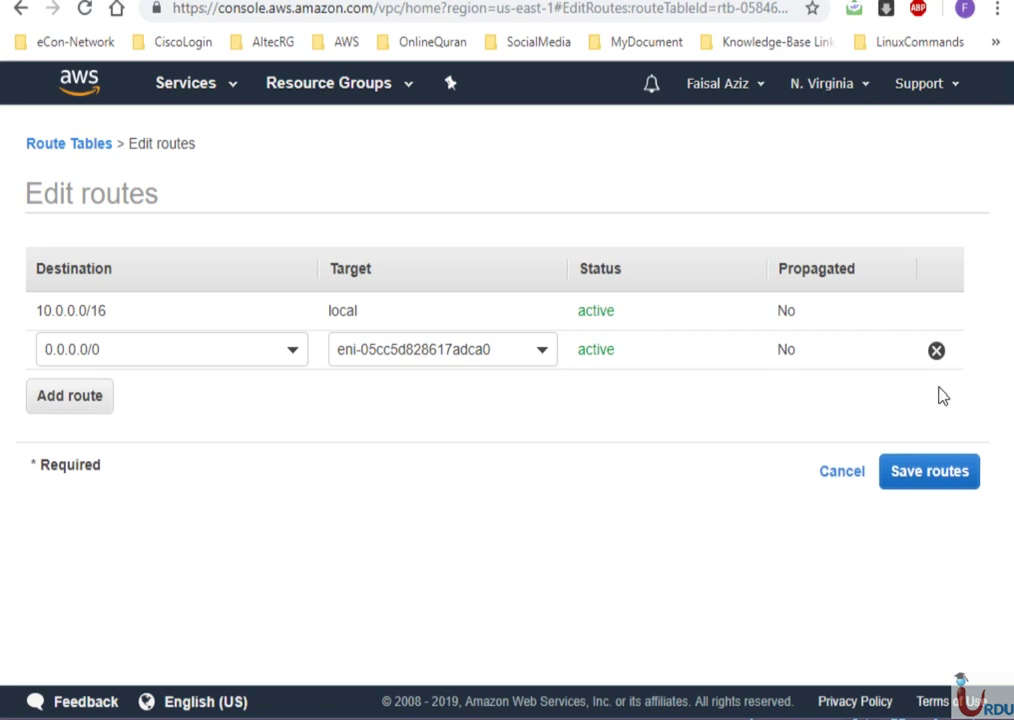
left_click(838, 475)
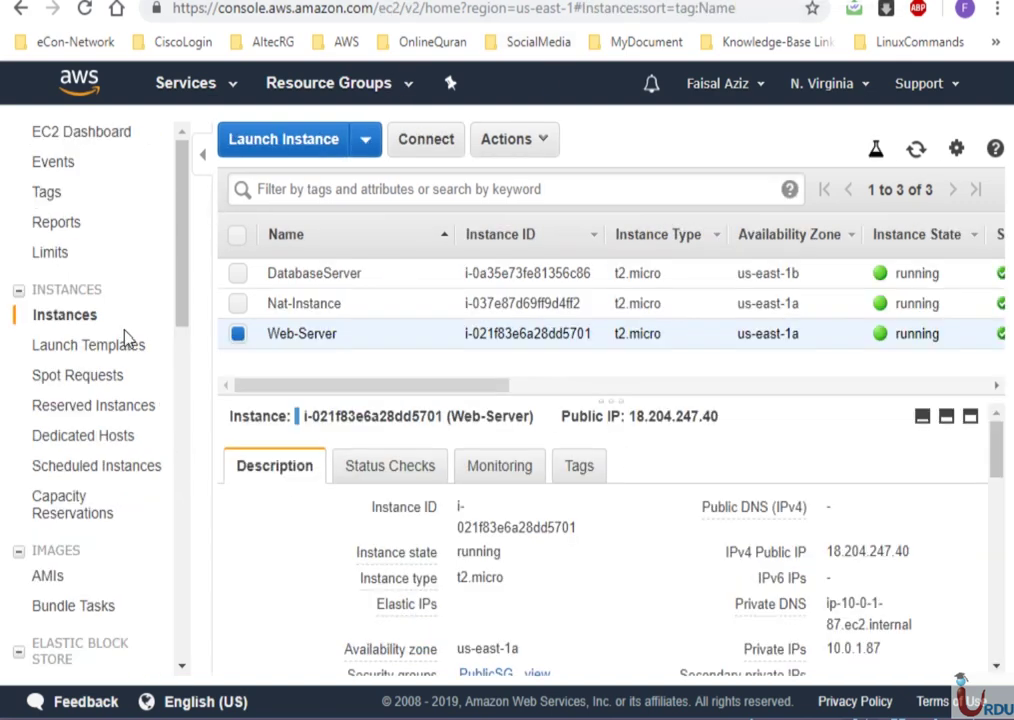
- Start launching a new instance, search the community AMIs for nat, and choose amzn-ami-vpc-nat-hvm-2018.03.0.20181116-x86_64-ebs
left_click(302, 304)
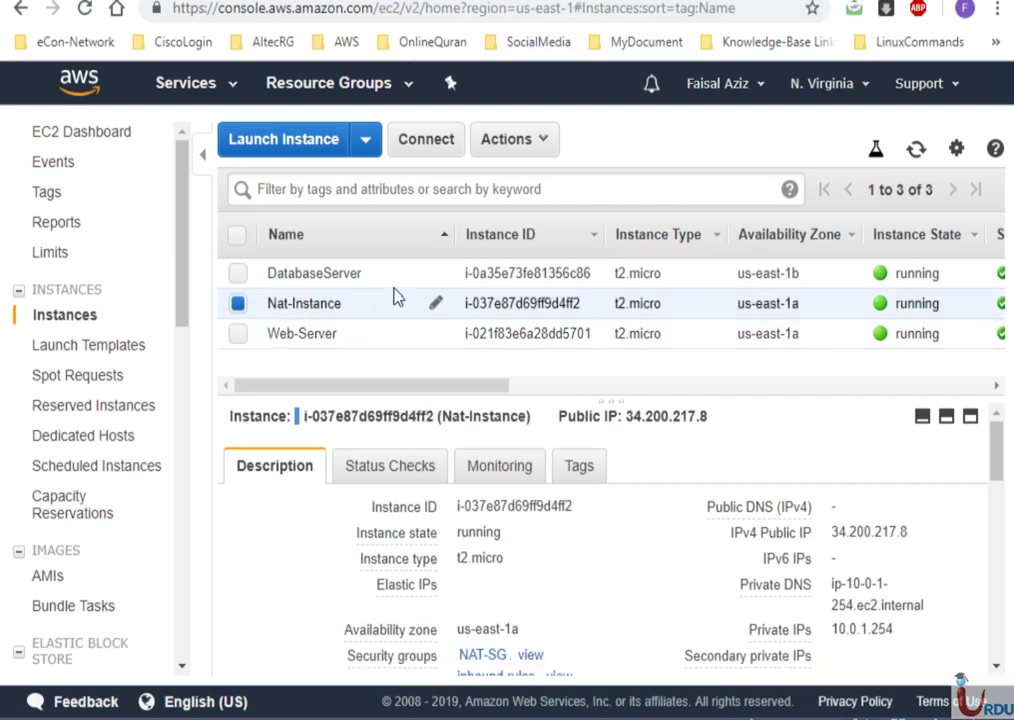
left_click(285, 146)
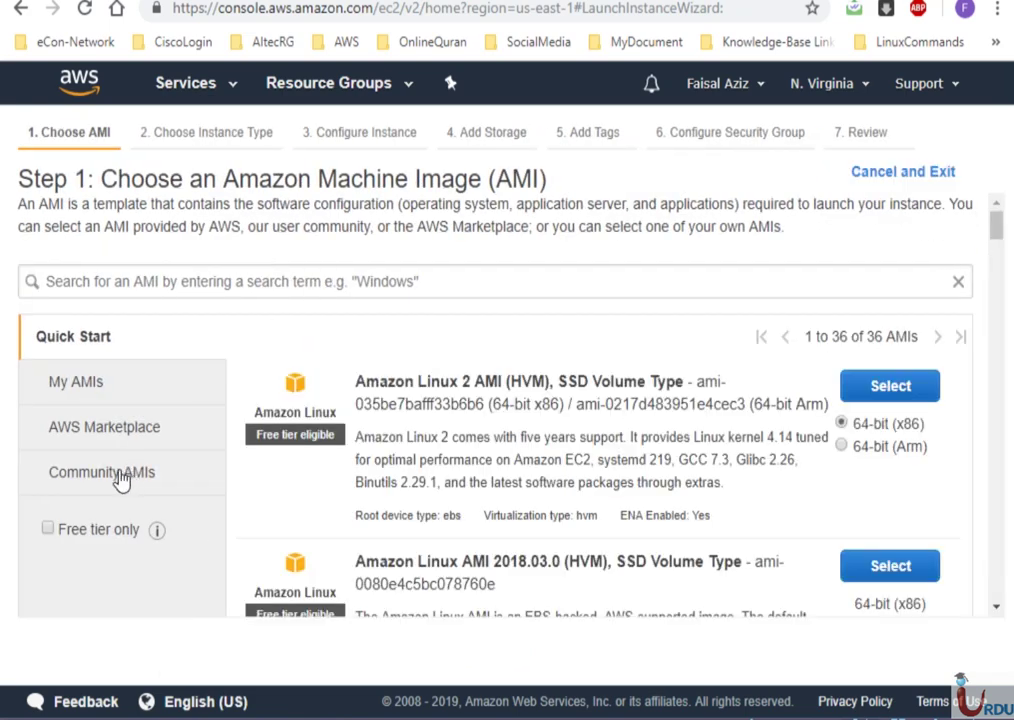
left_click(130, 473)
left_click(185, 287)
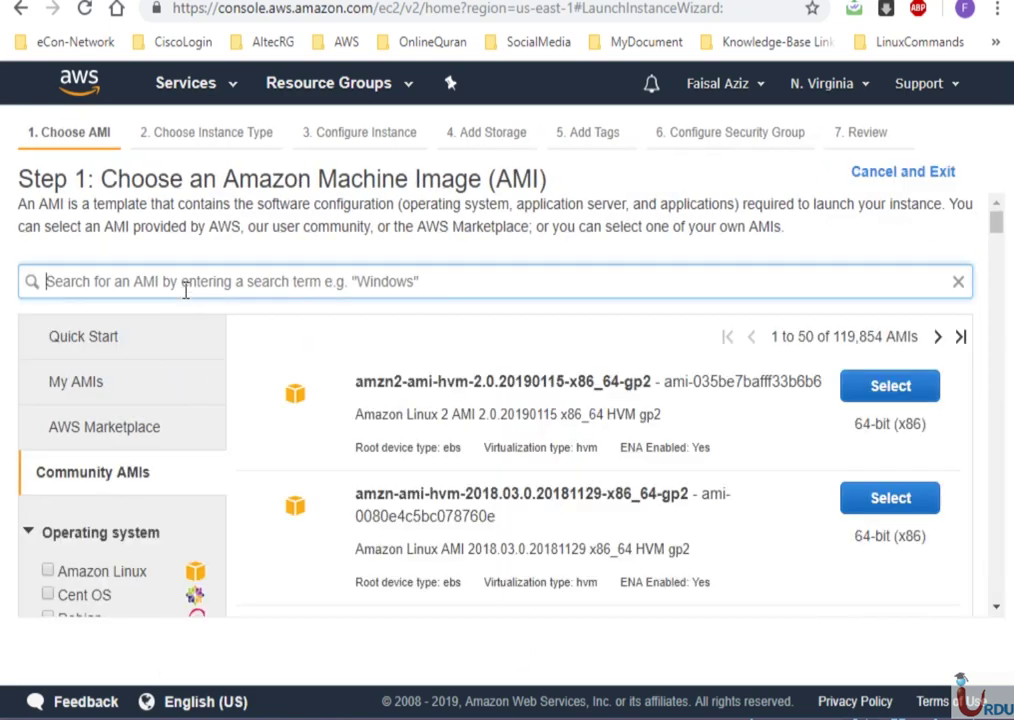
type("nat")
key("Return")
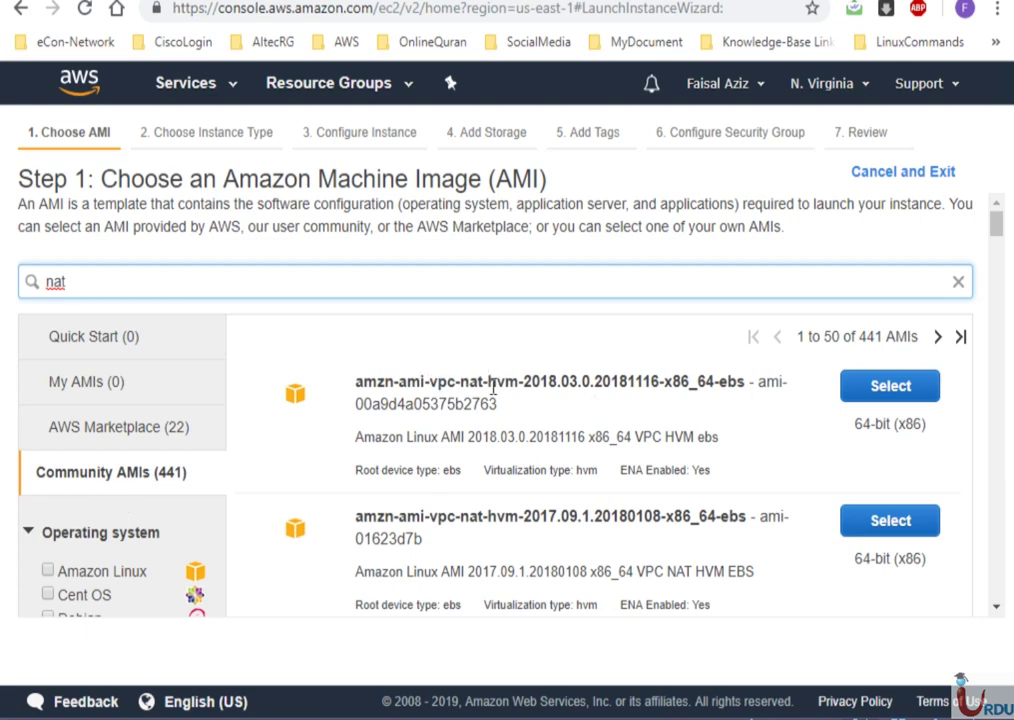
left_click(880, 386)
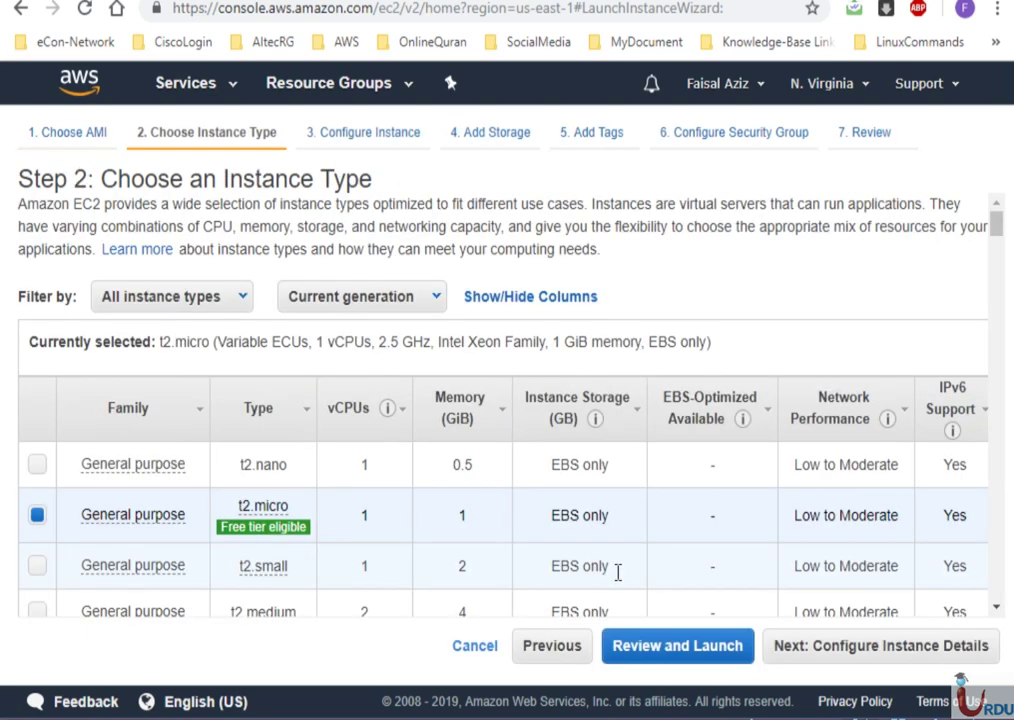
- Go to the instance details and set the network to MyVPC and the subnet to PublicSubnet in us-east-1a
left_click(827, 645)
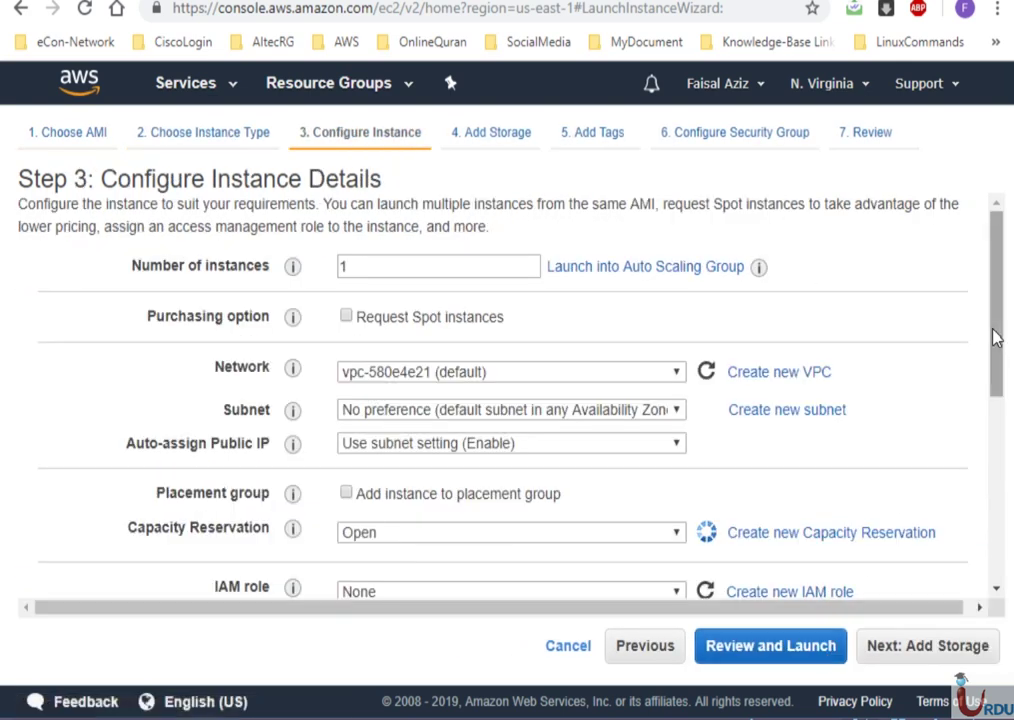
scroll(995, 352, "down", 1)
left_click(539, 318)
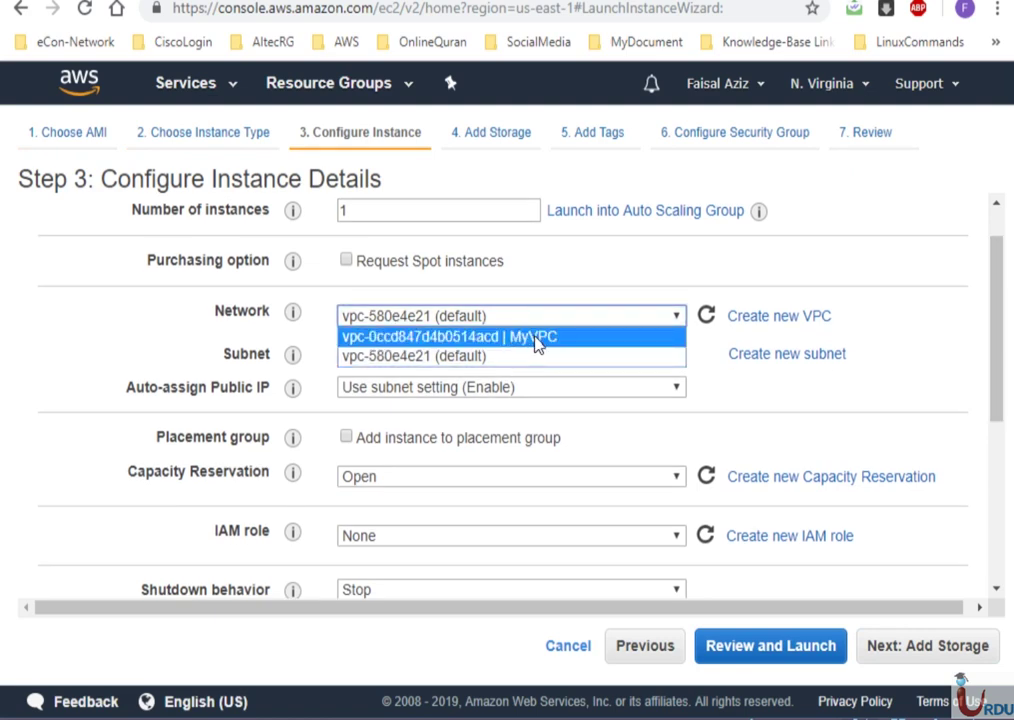
left_click(532, 337)
left_click(540, 355)
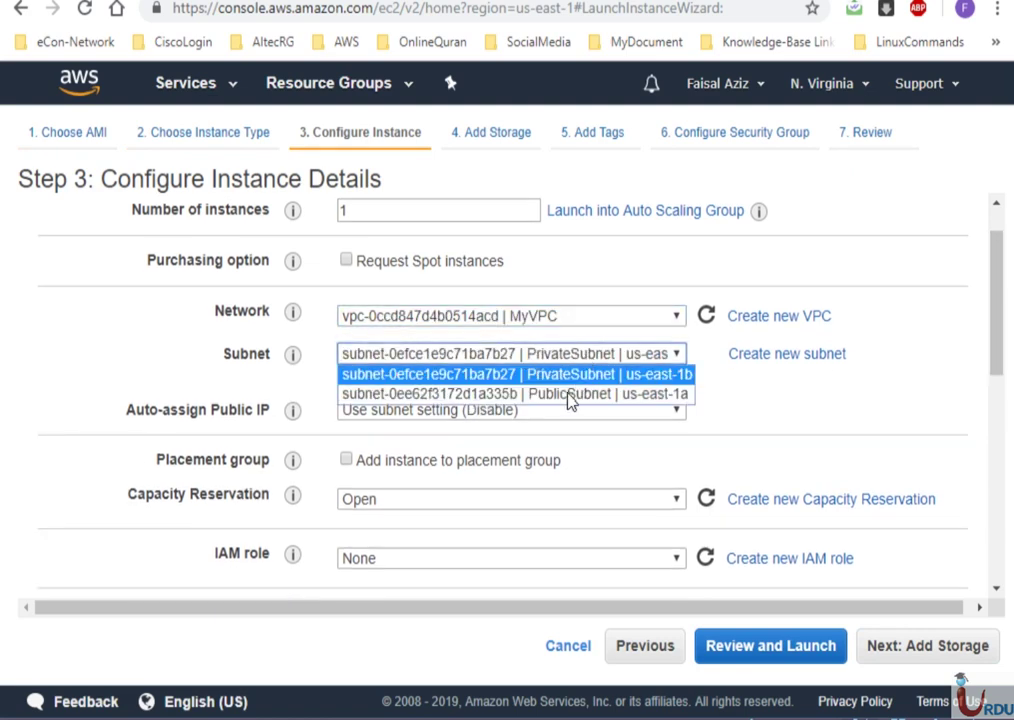
left_click(568, 395)
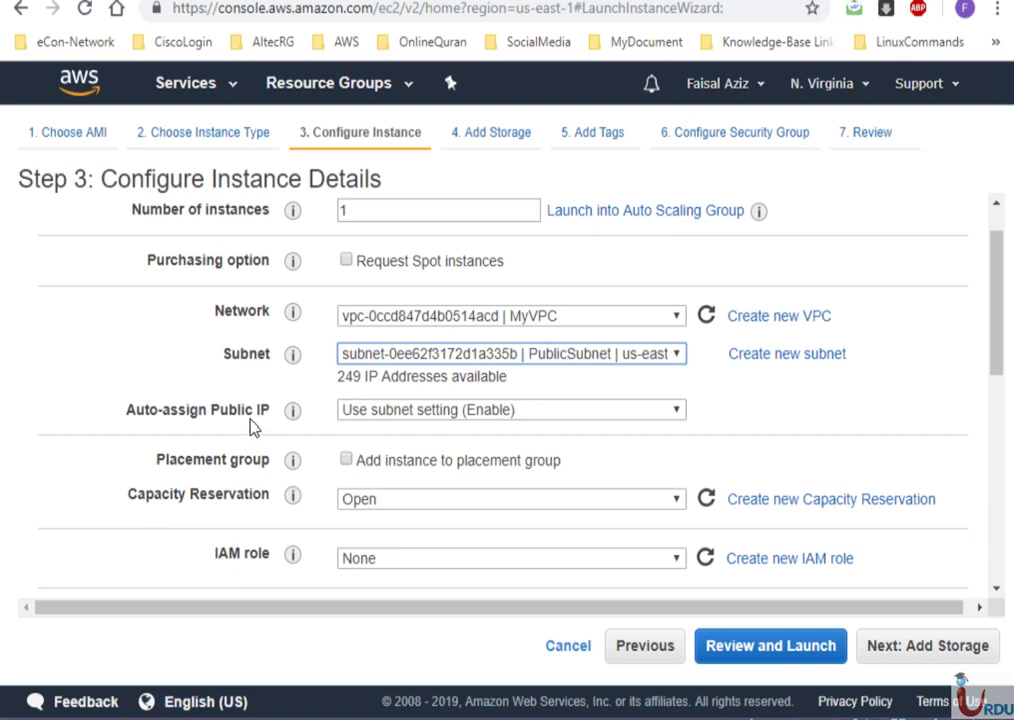
- Review the Auto-assign Public IP options and the network interface settings, and cancel the instance launch
left_click(490, 414)
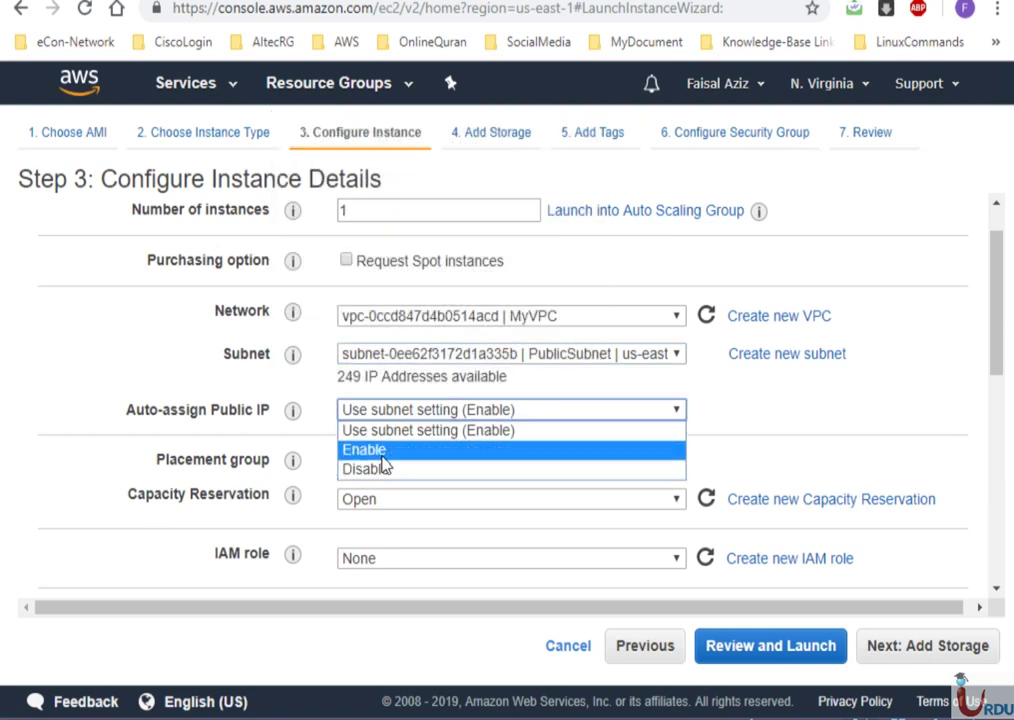
left_click(790, 414)
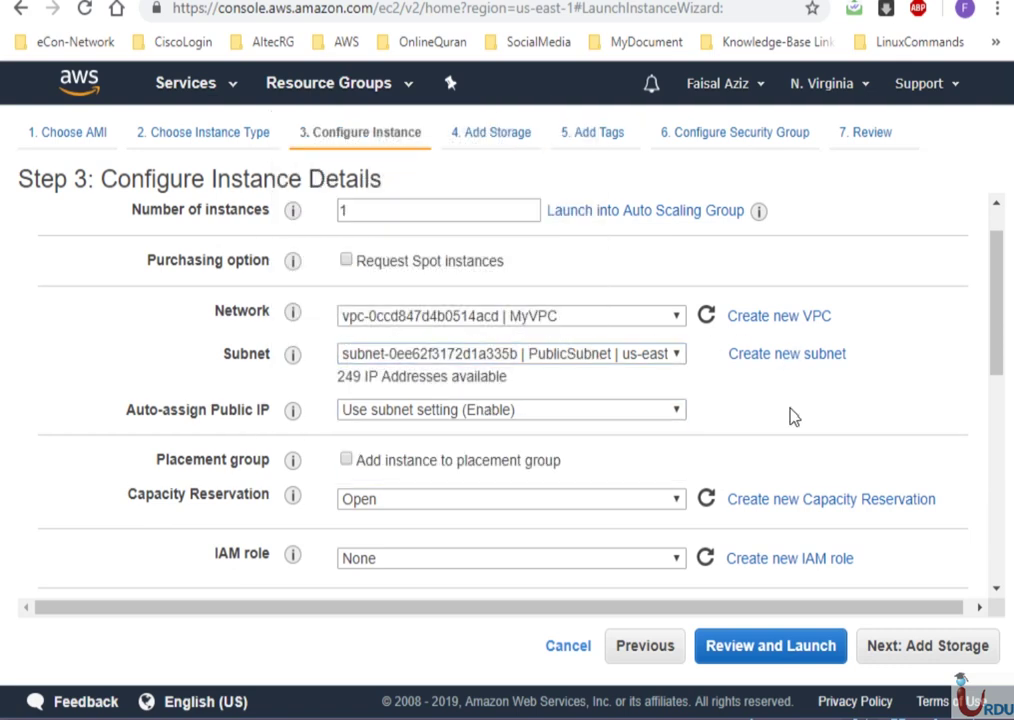
left_click(996, 448)
left_click_drag(996, 453, 998, 543)
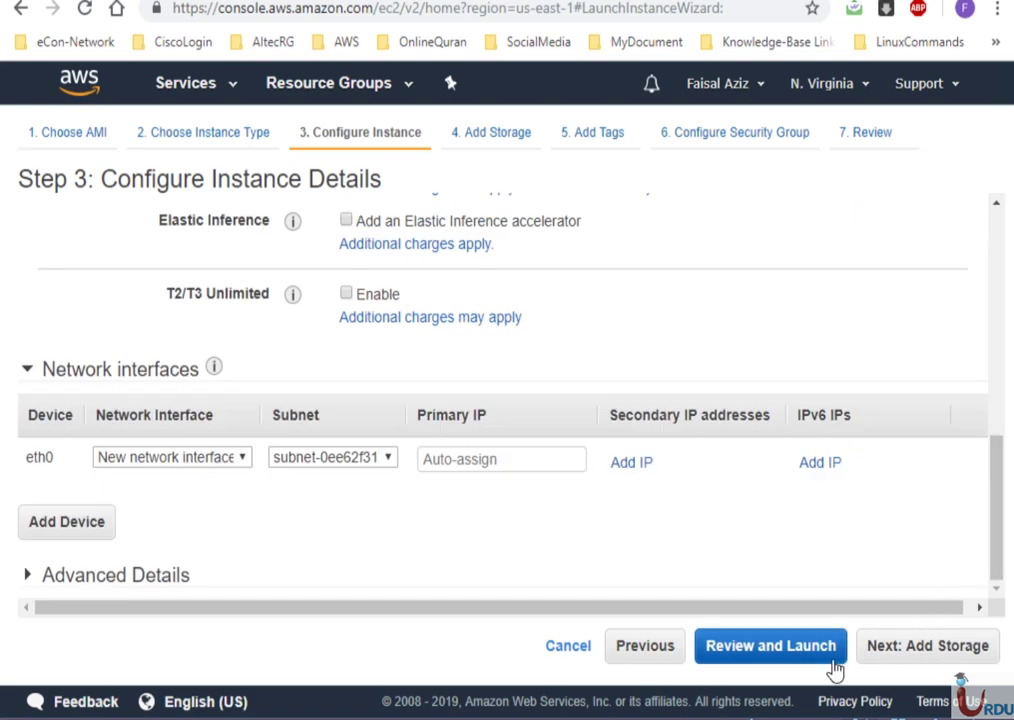
left_click(562, 649)
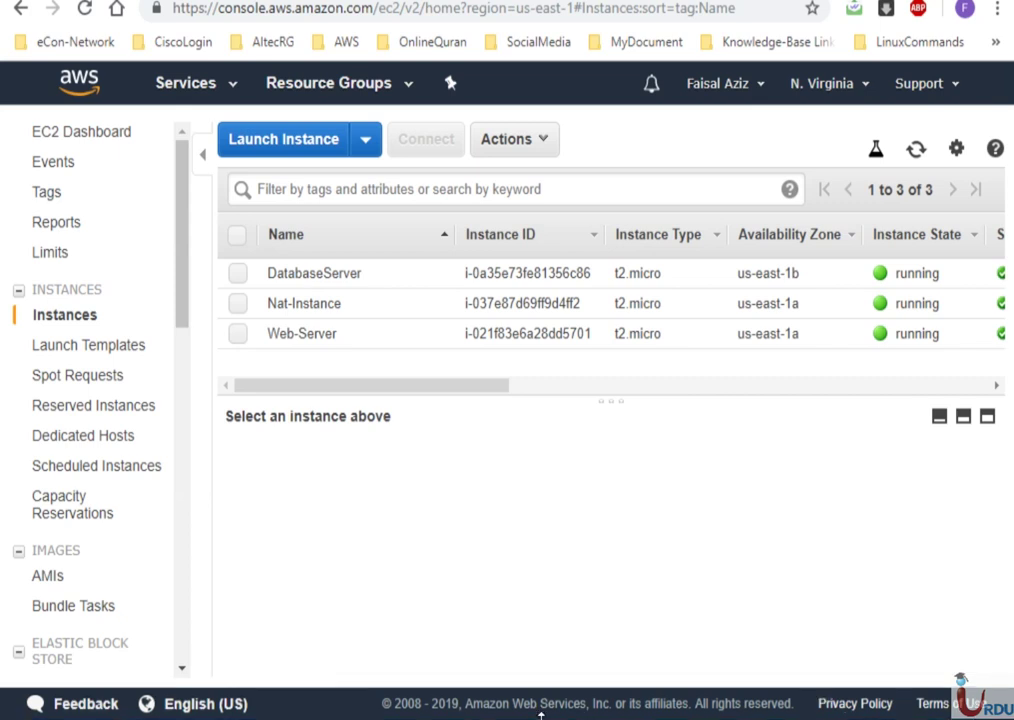
- Check the Source/Destination Check status of the Nat-Instance and close the dialog without changing it
left_click(237, 305)
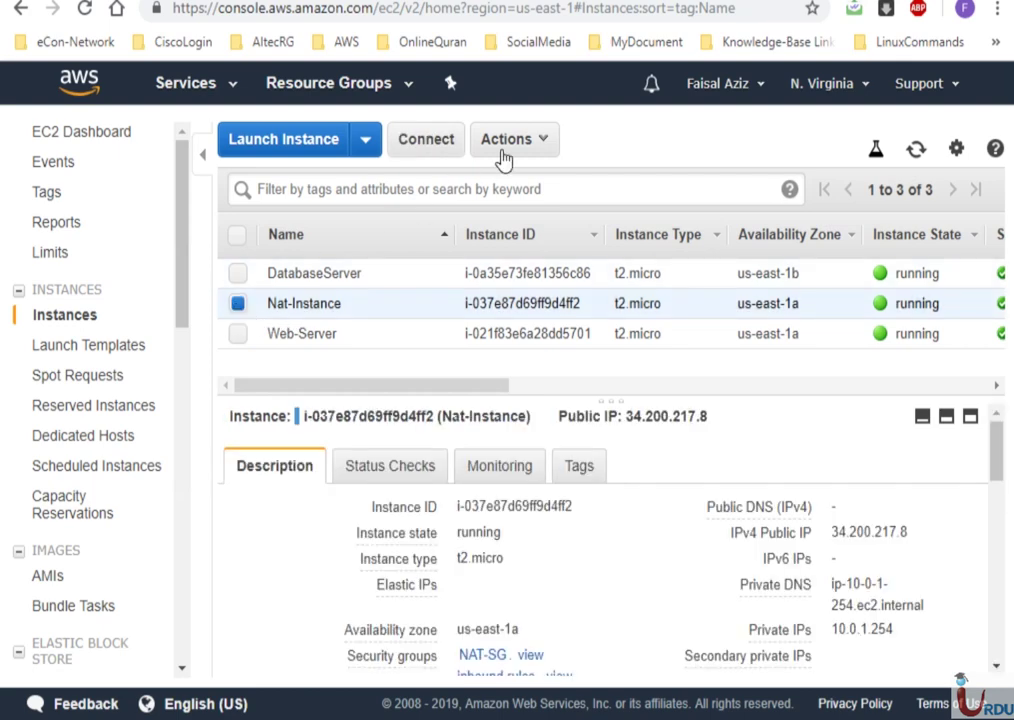
left_click(532, 139)
mouse_move(560, 362)
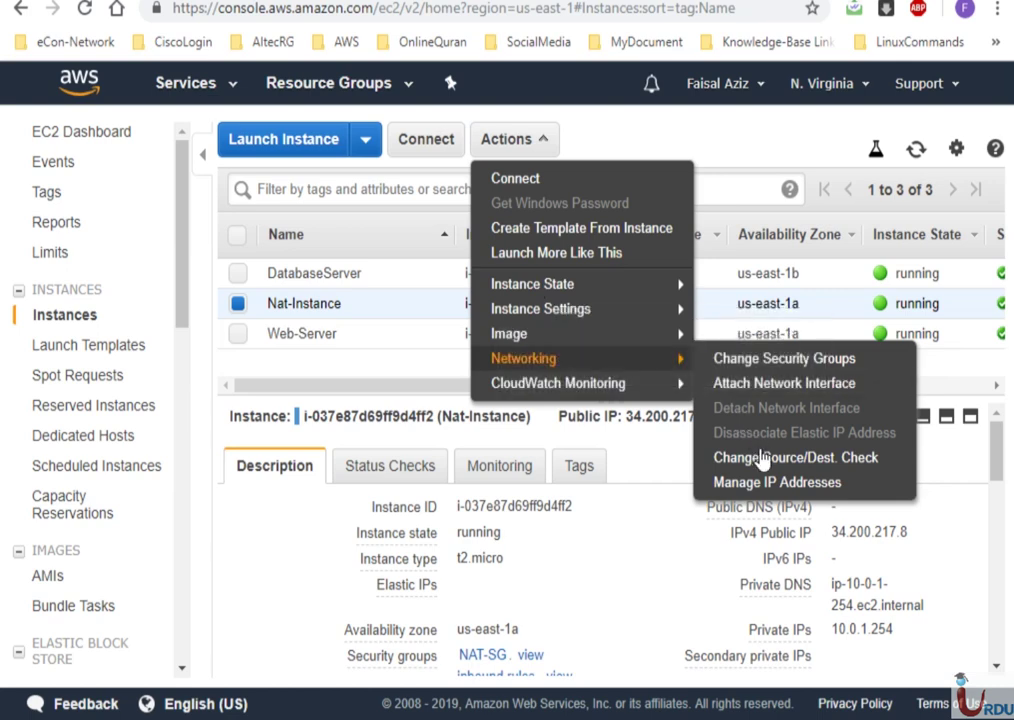
left_click(845, 460)
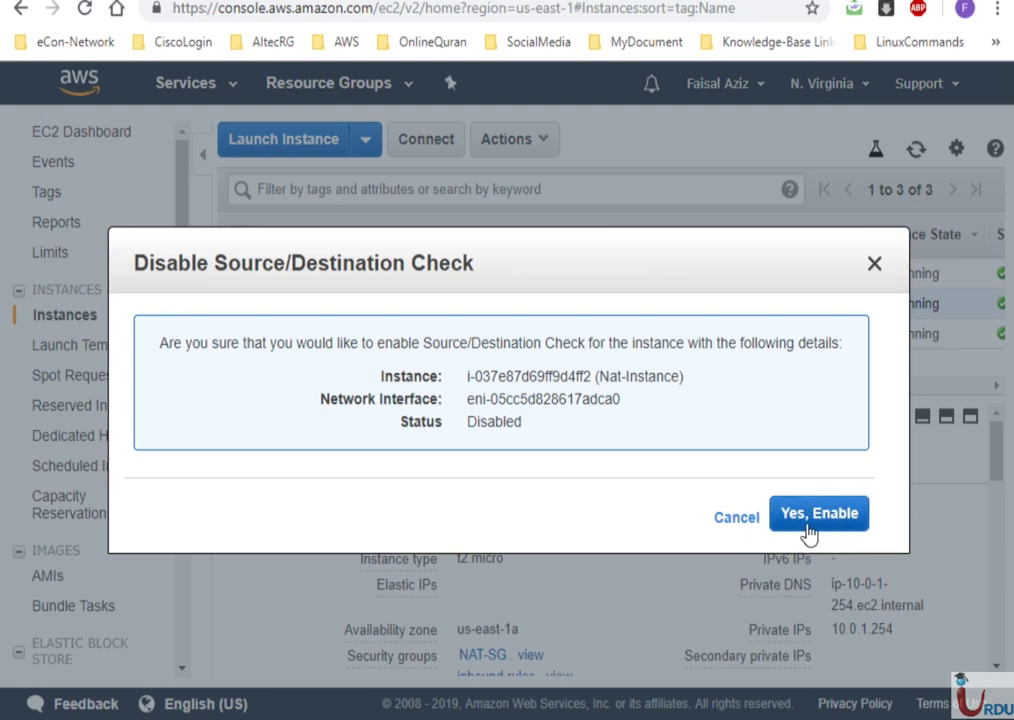
left_click(730, 519)
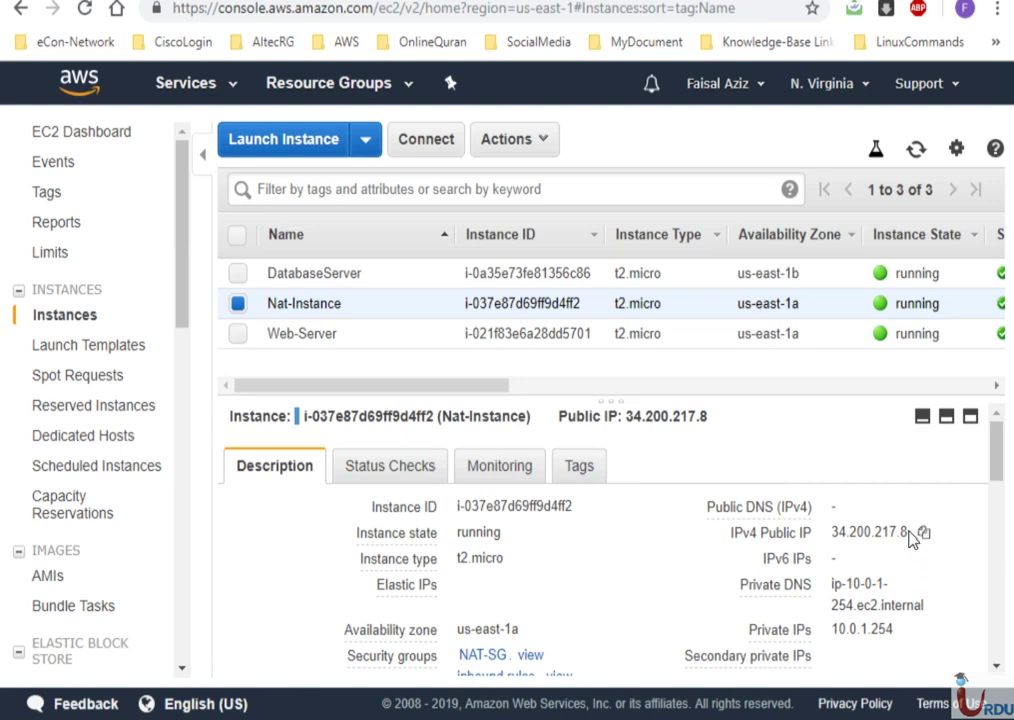
- Compare the public and private IP addresses of the Nat-Instance, Web-Server and DatabaseServer instances
mouse_move(838, 598)
left_click(328, 333)
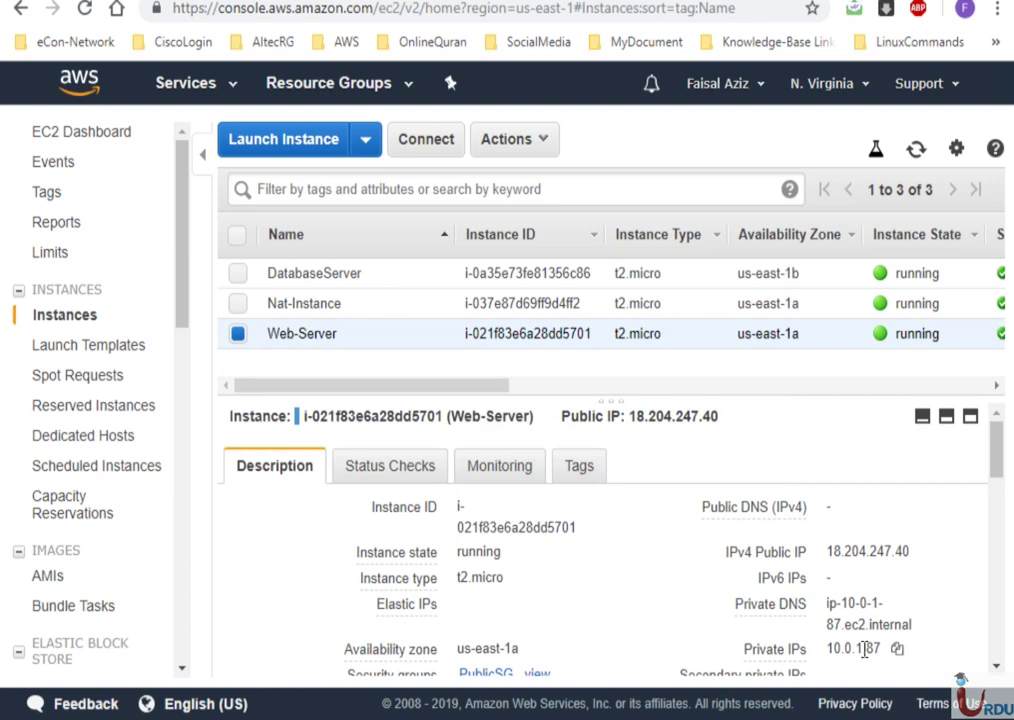
left_click(327, 273)
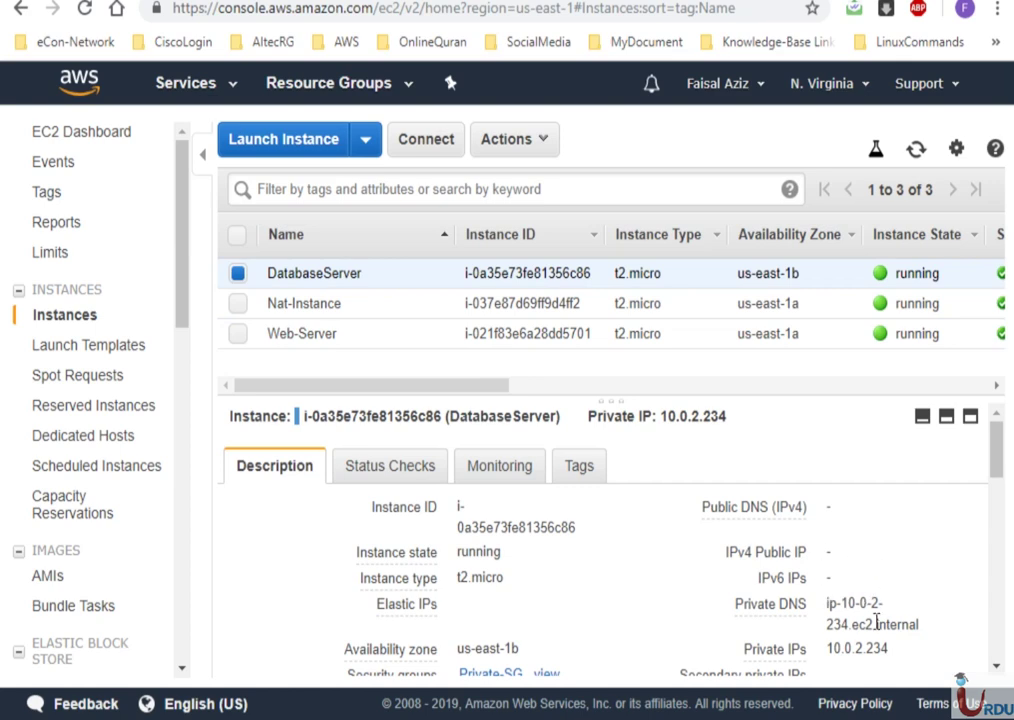
mouse_move(889, 668)
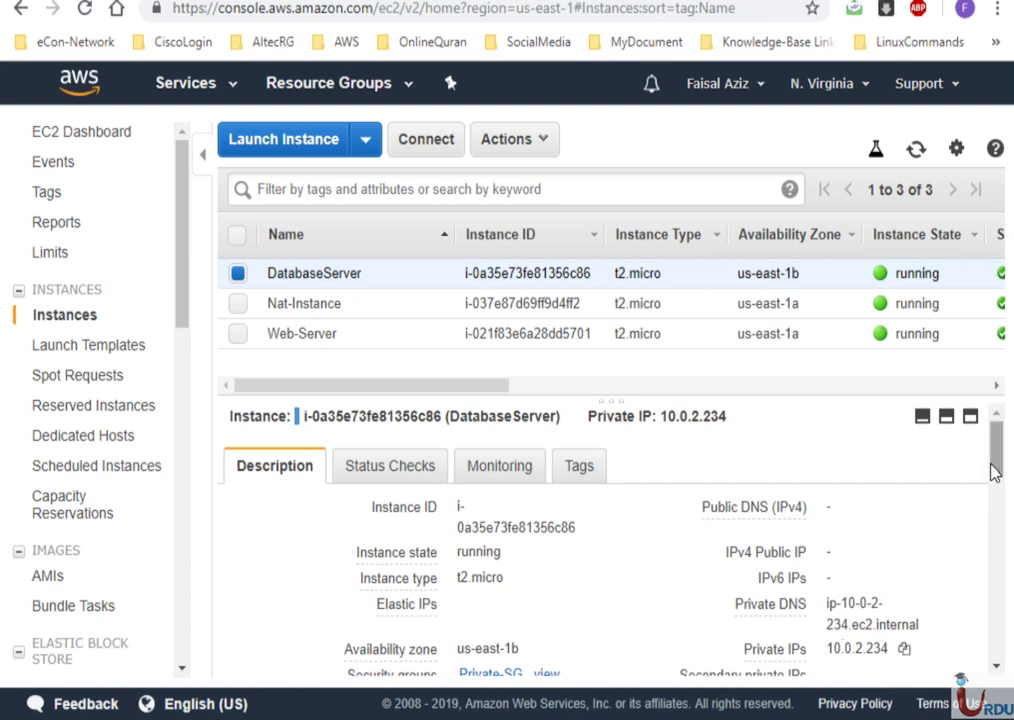
mouse_move(416, 514)
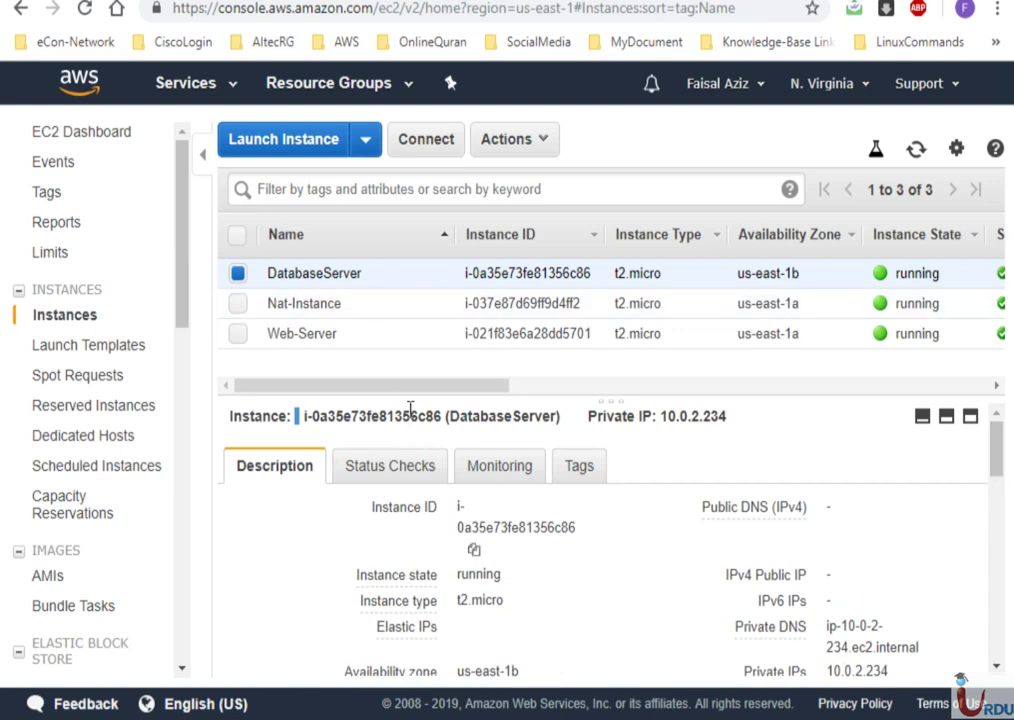
- Select the Web-Server instance, examine the subnet associations of the ForPrivateSubnet route table, and return to the instances list
left_click(291, 331)
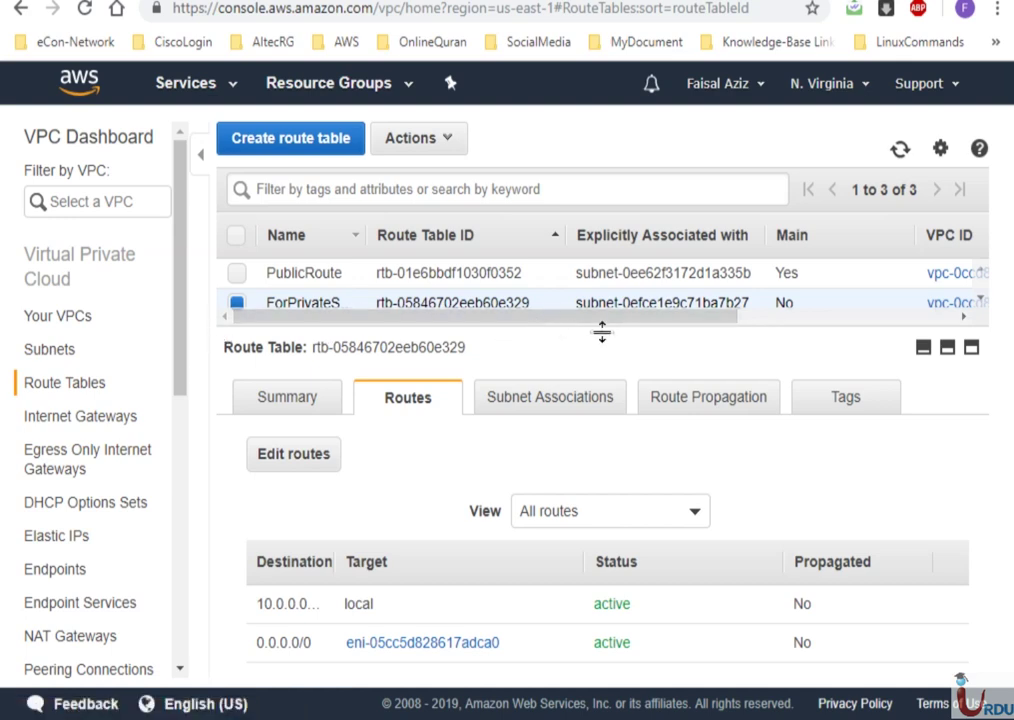
left_click(550, 408)
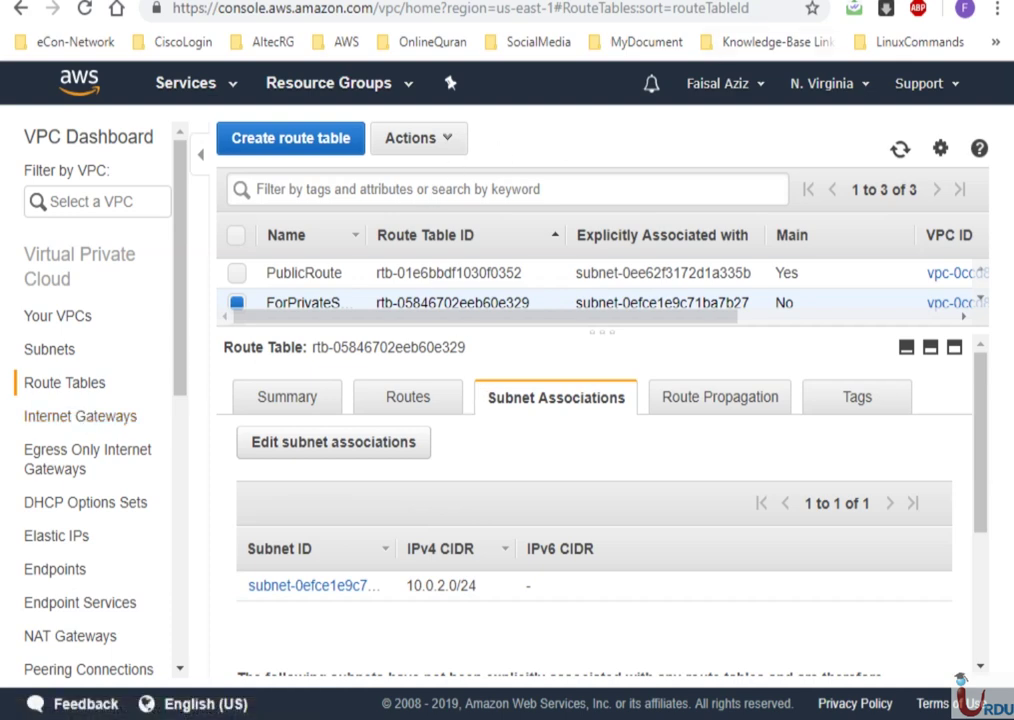
key("ctrl+Tab")
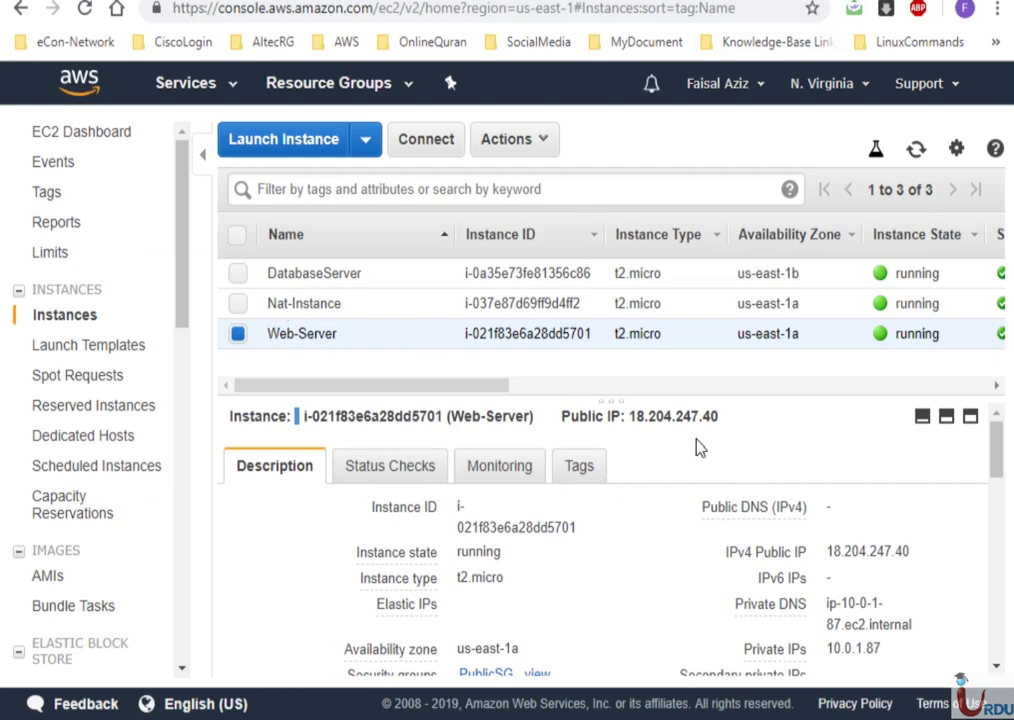
- Copy the Web-Server's public IP 18.204.247.40 and start a Remote Desktop Connection to that address
left_click(927, 553)
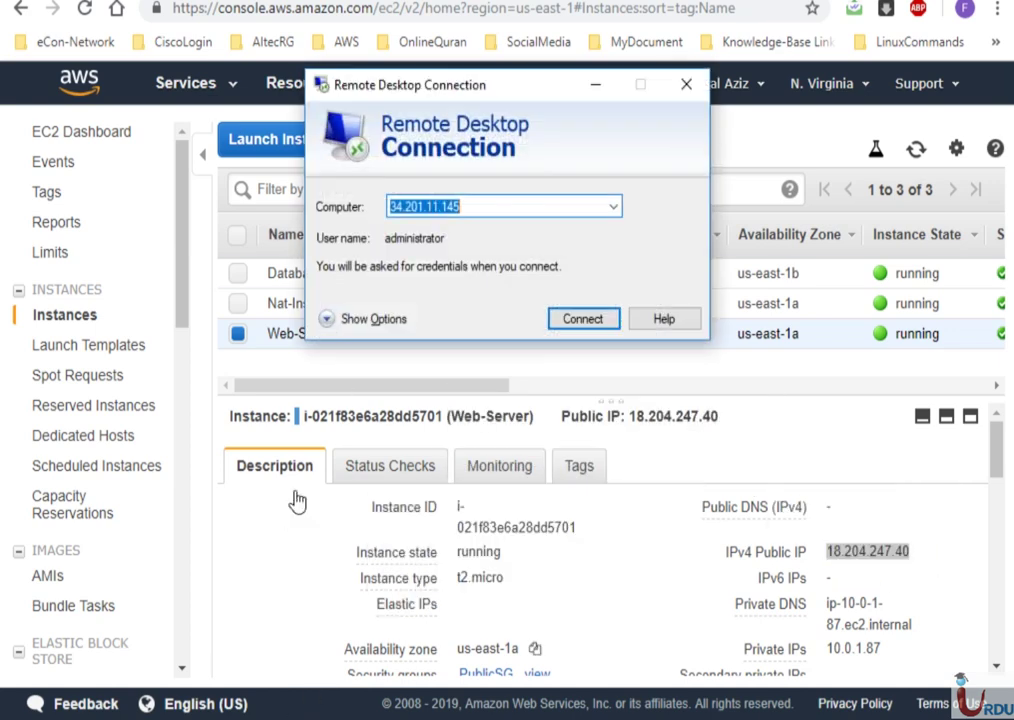
key("ctrl+v")
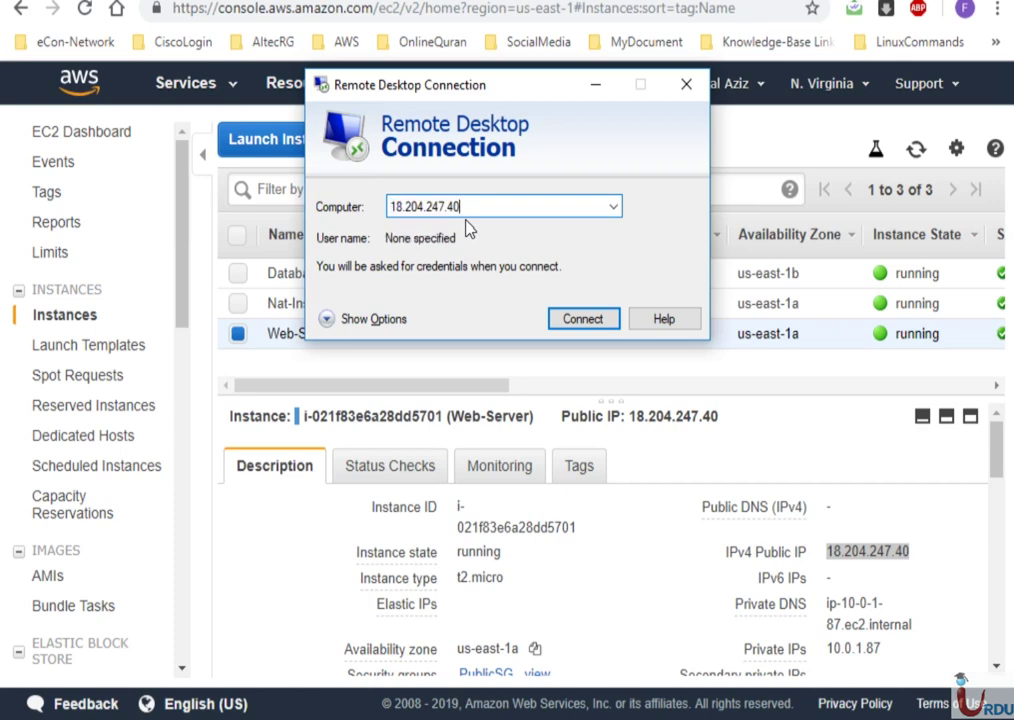
key("Return")
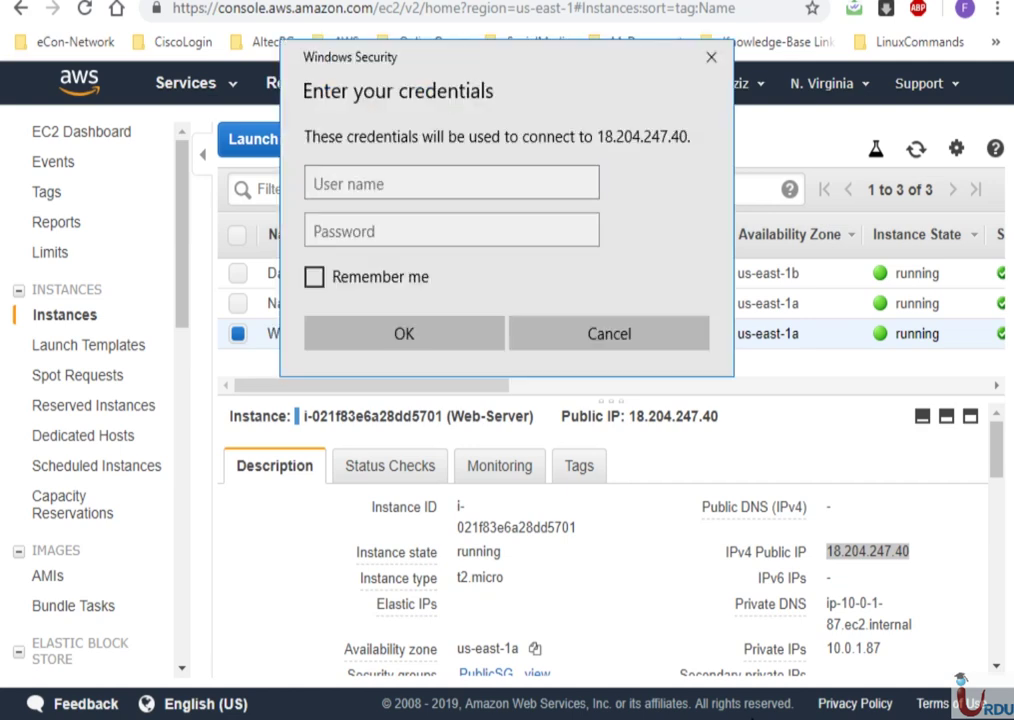
- Sign in as administrator with the account password and accept the certificate warning, suppressing it for future connections to this computer
left_click(447, 240)
key("ctrl+v")
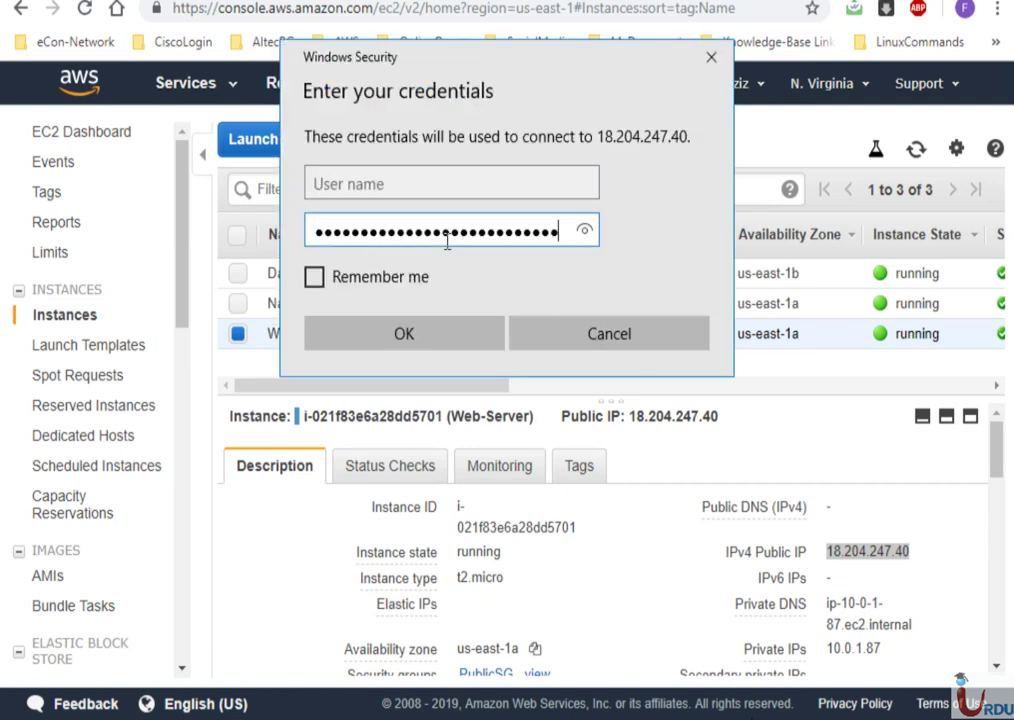
left_click(431, 187)
type("administrator")
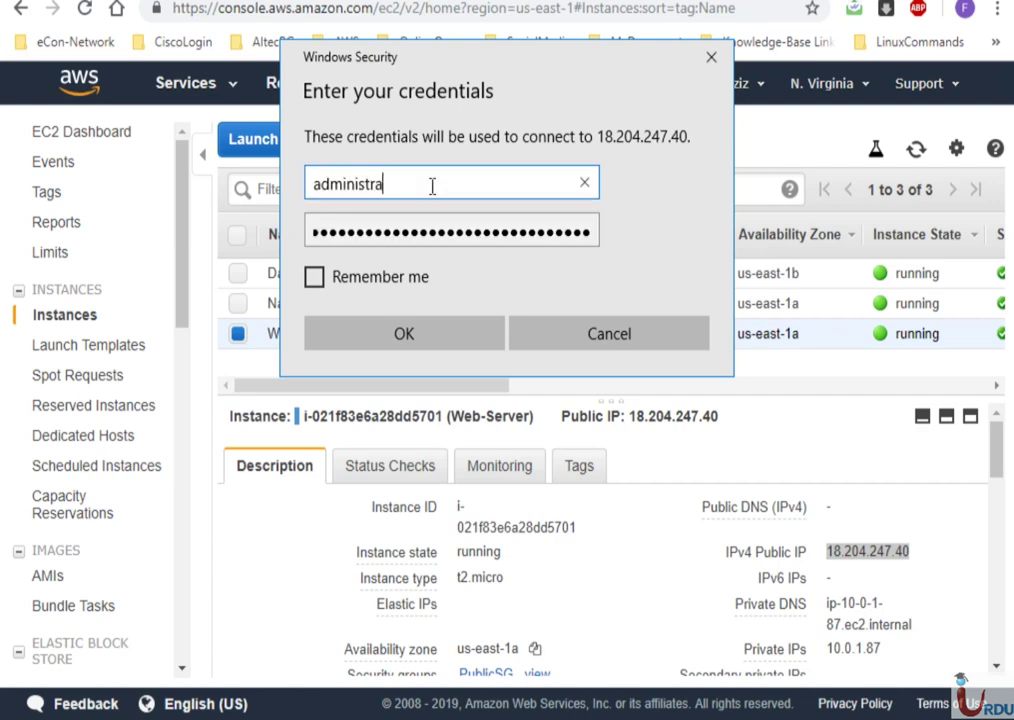
left_click(404, 330)
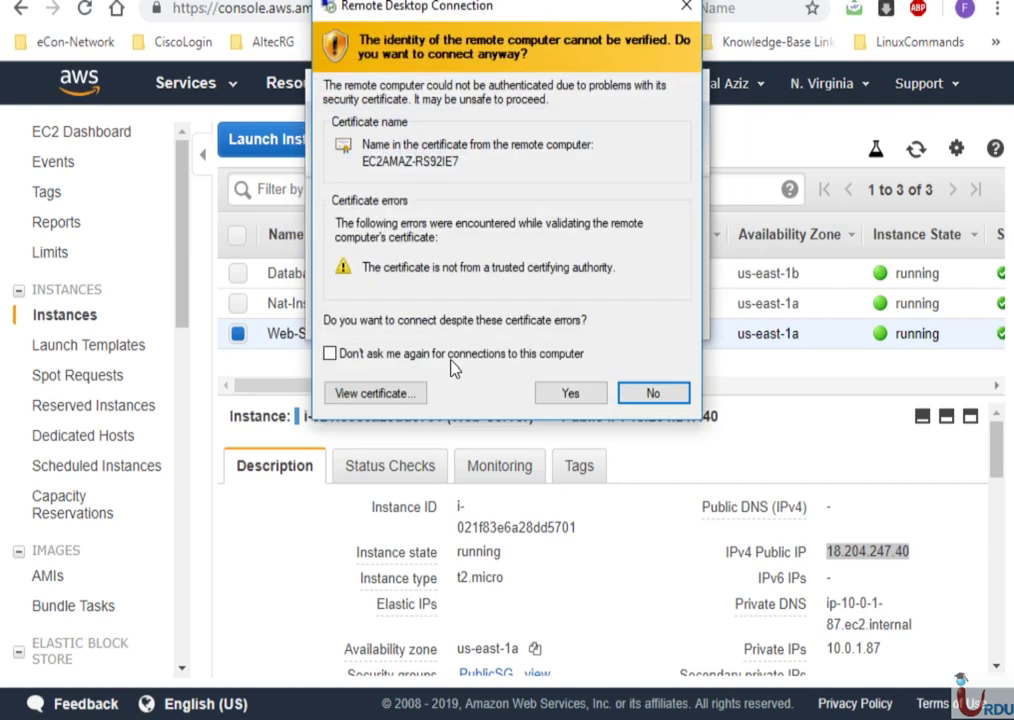
left_click(471, 355)
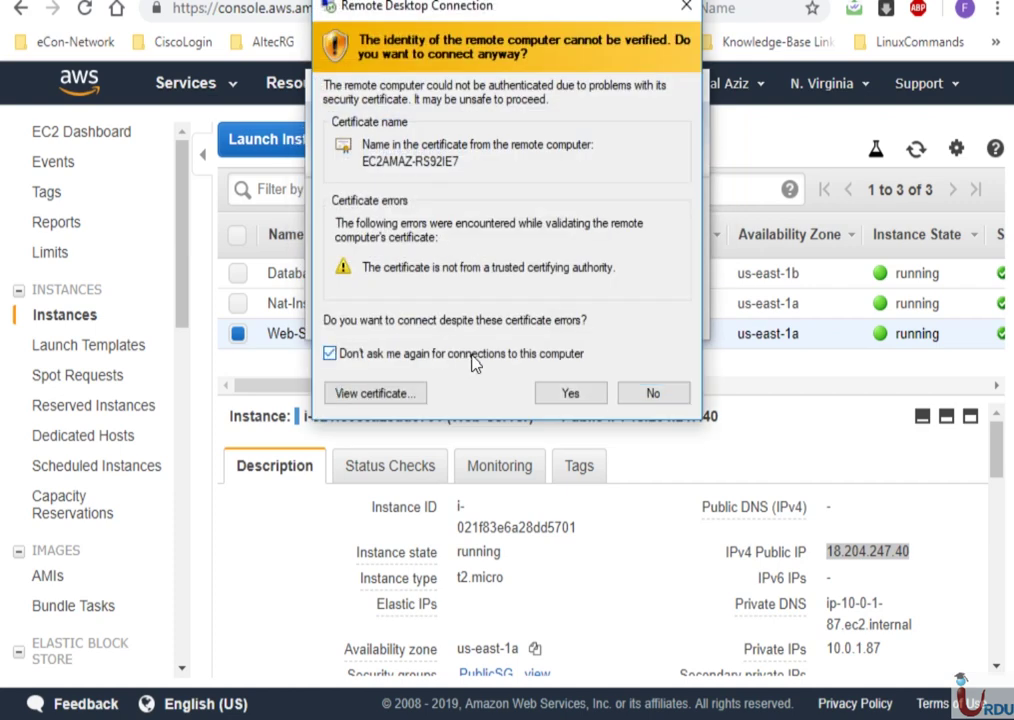
left_click(565, 393)
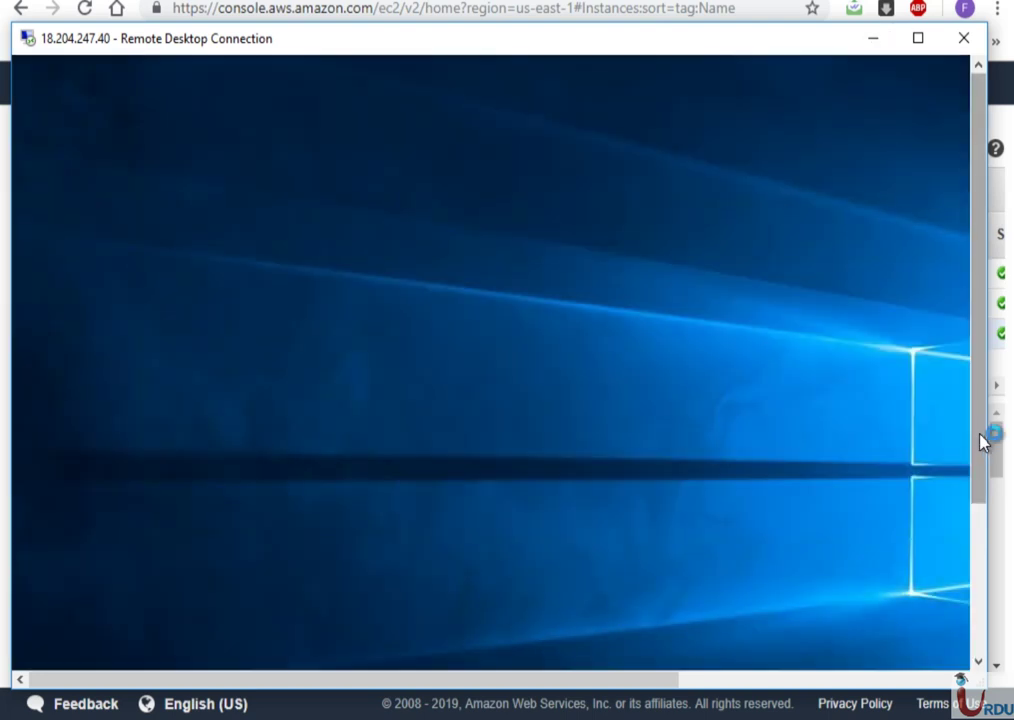
- In the Web-Server's session, start Remote Desktop Connection and connect to 10.0.2.234 with the saved administrator credentials
left_click_drag(982, 439, 987, 606)
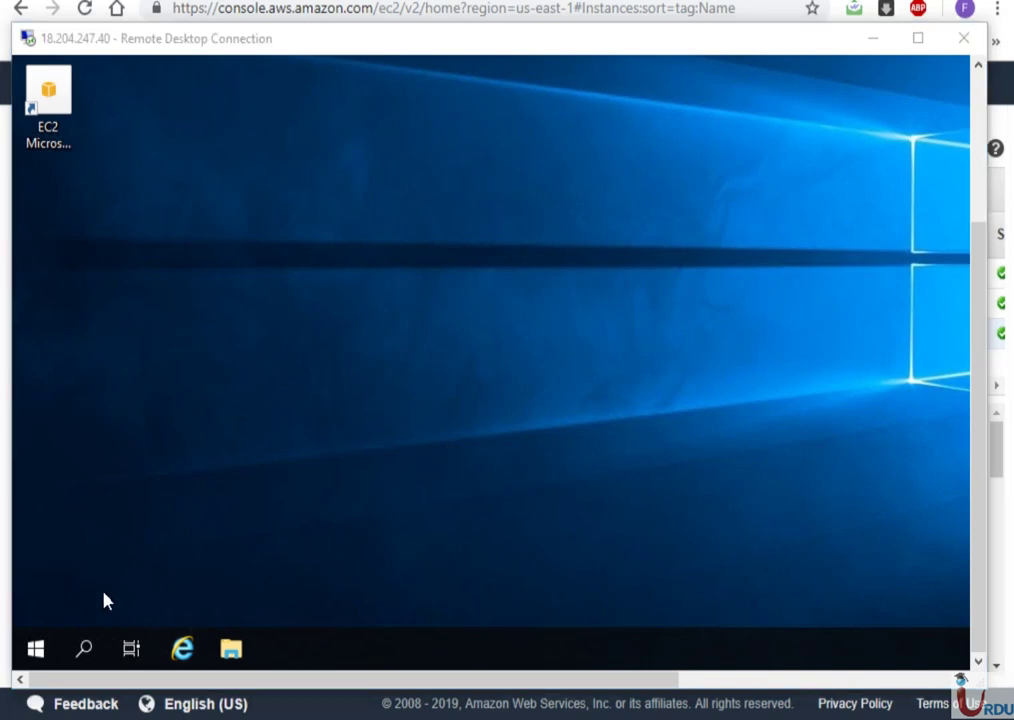
left_click(36, 648)
left_click(912, 330)
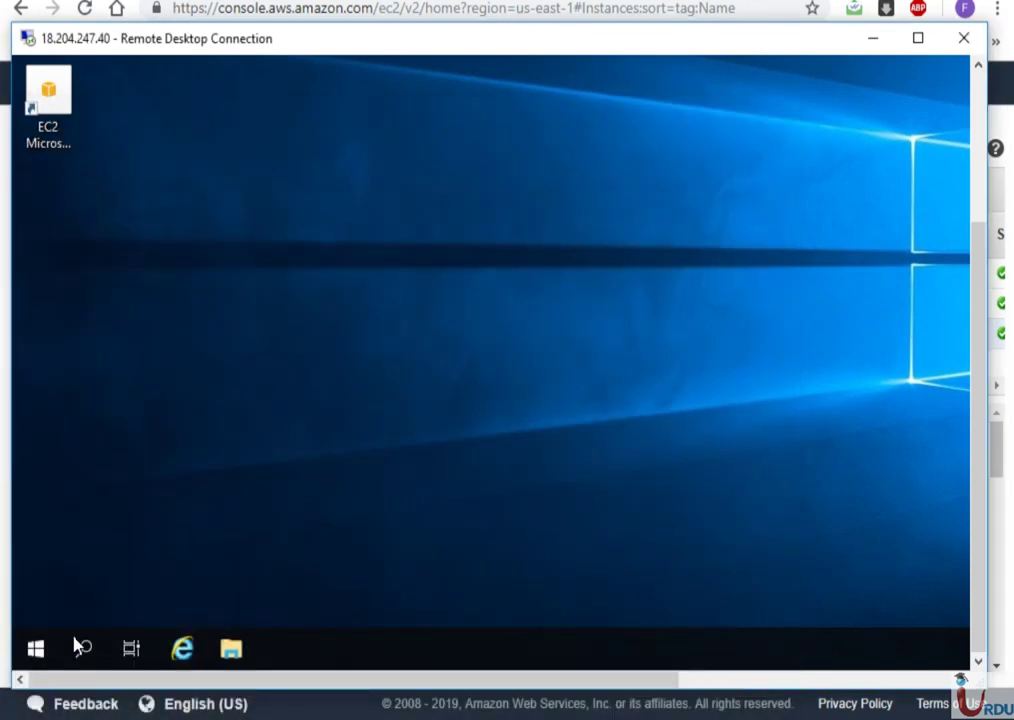
left_click(38, 650)
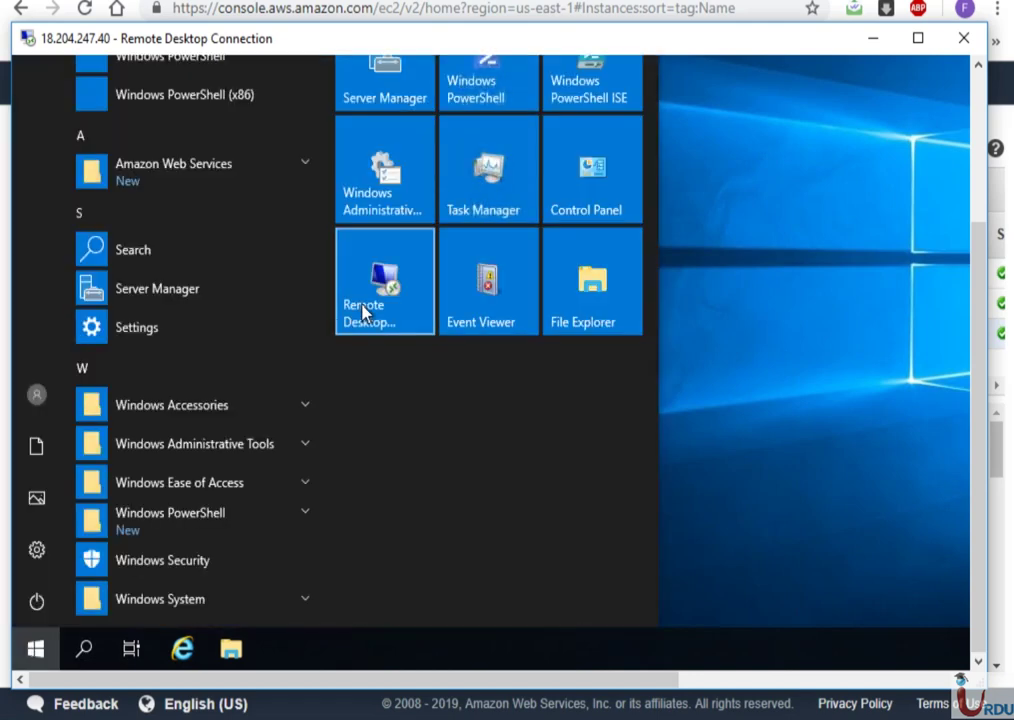
left_click(367, 311)
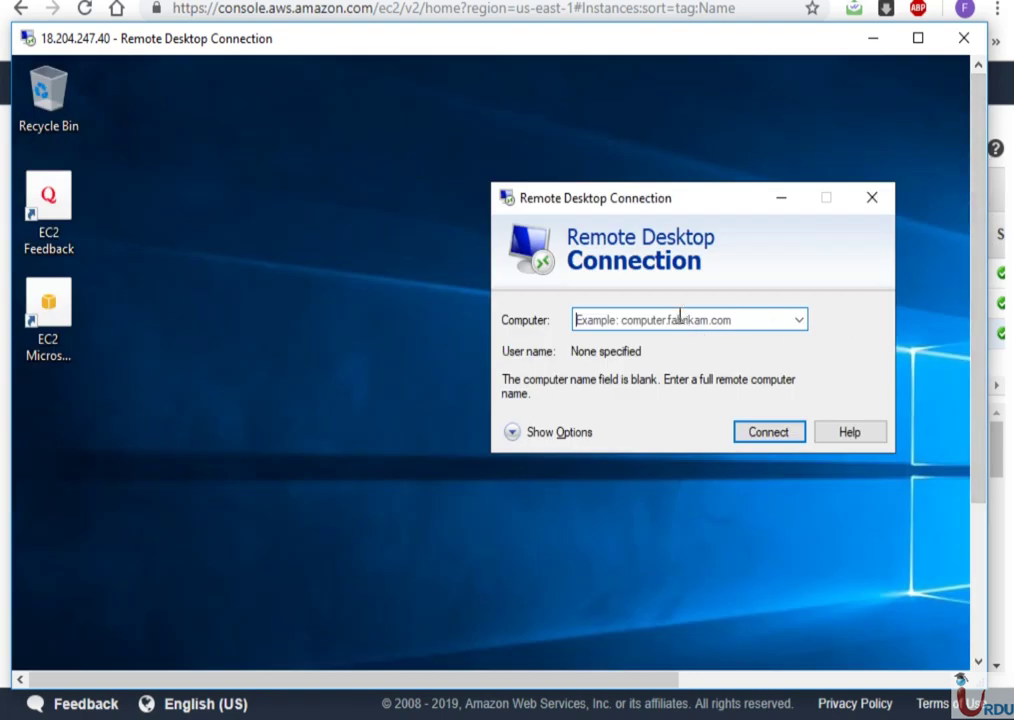
left_click(680, 318)
type("10")
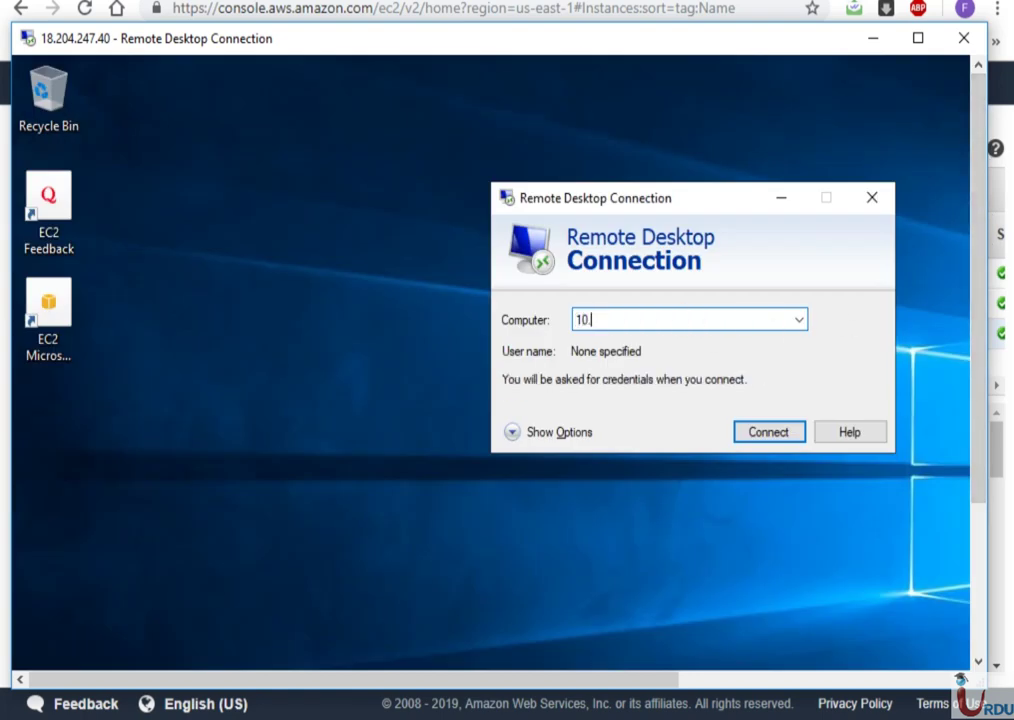
type(".0.2.234")
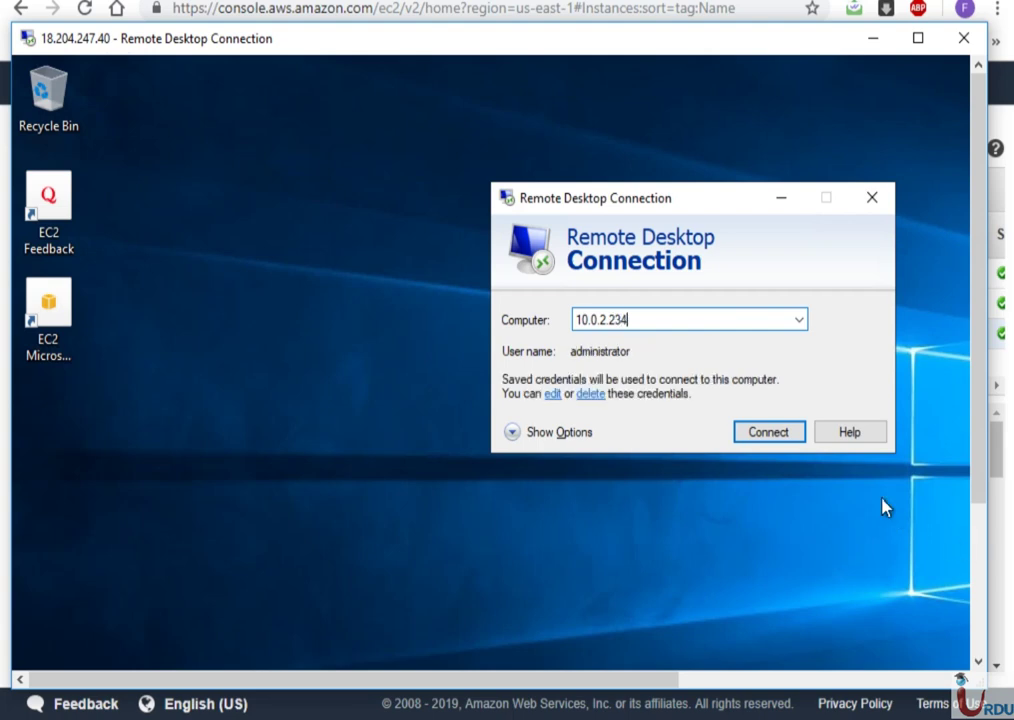
left_click(771, 441)
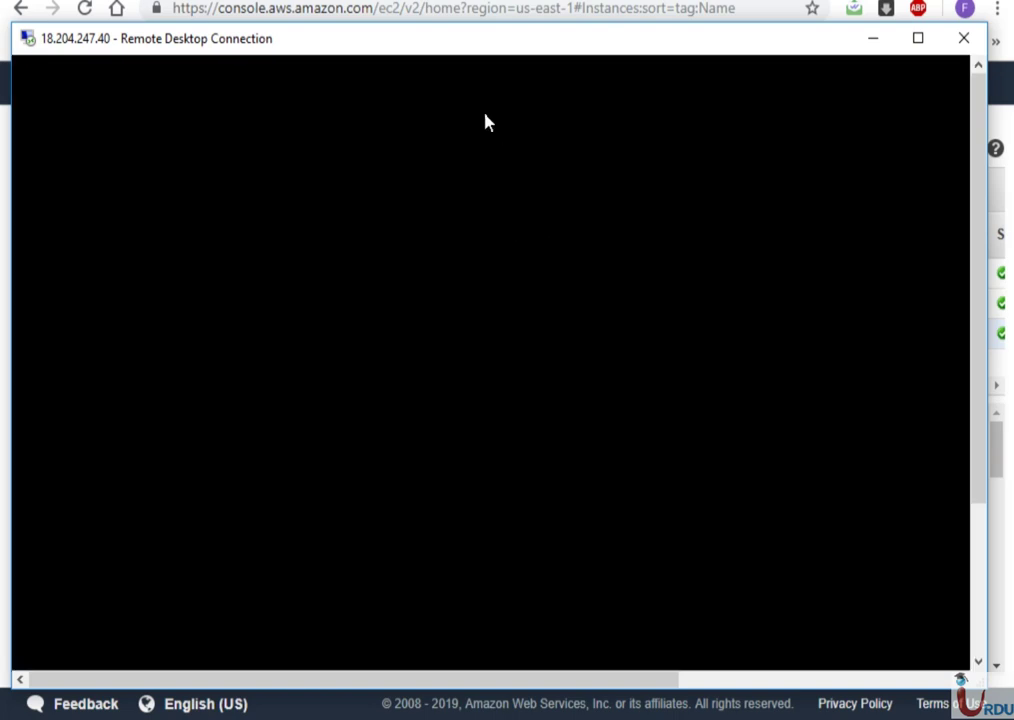
left_click_drag(985, 267, 985, 195)
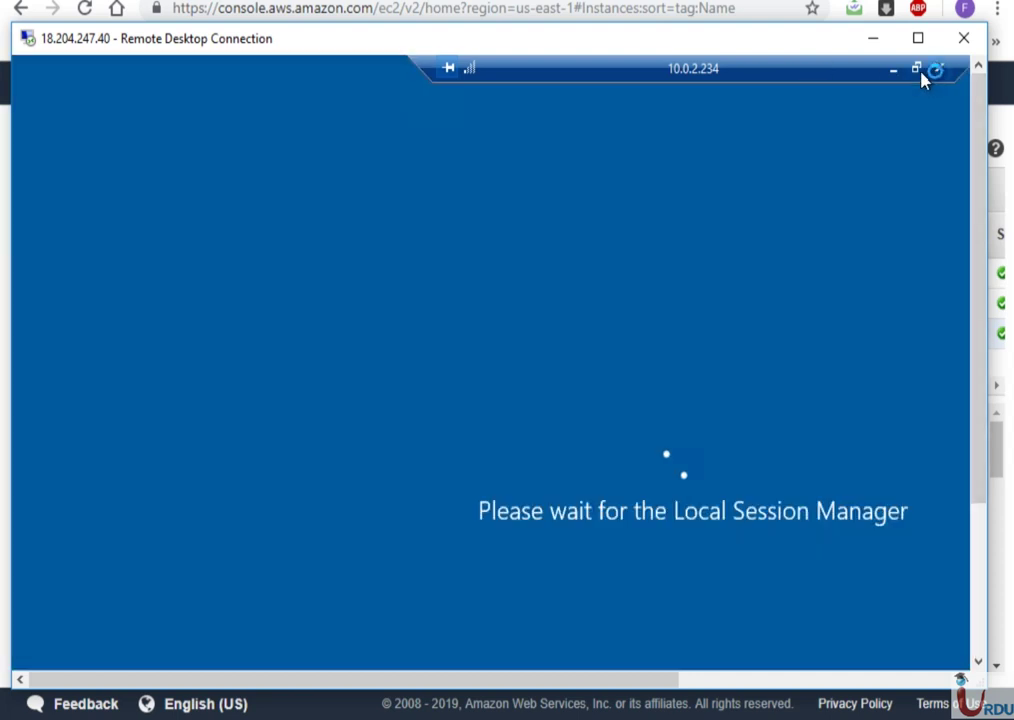
left_click(917, 70)
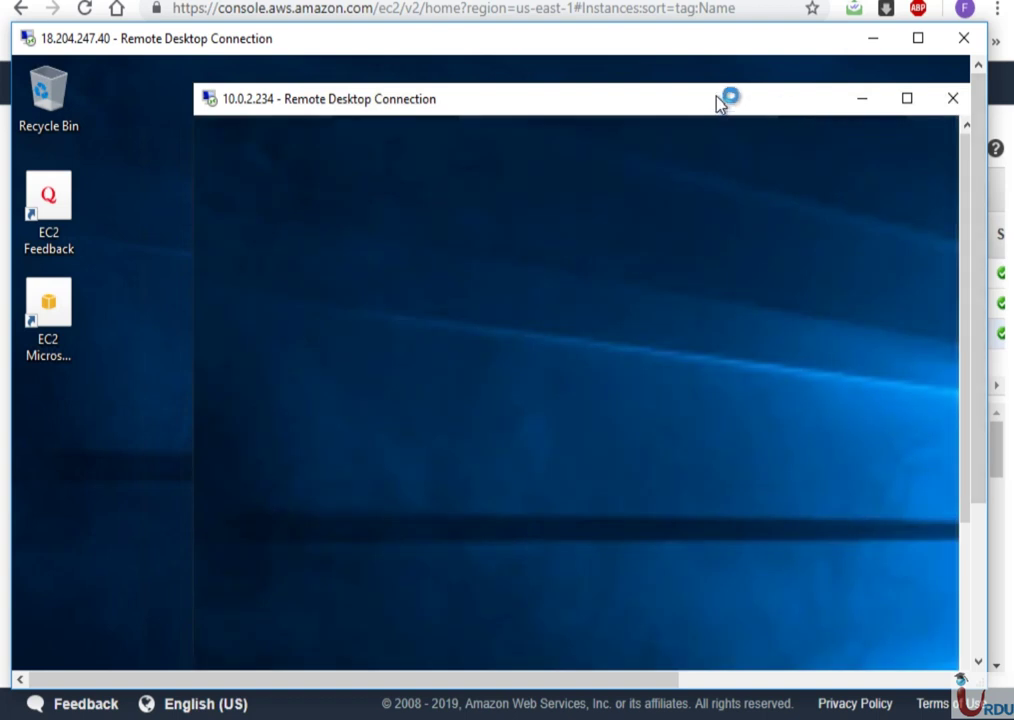
left_click_drag(674, 106, 325, 113)
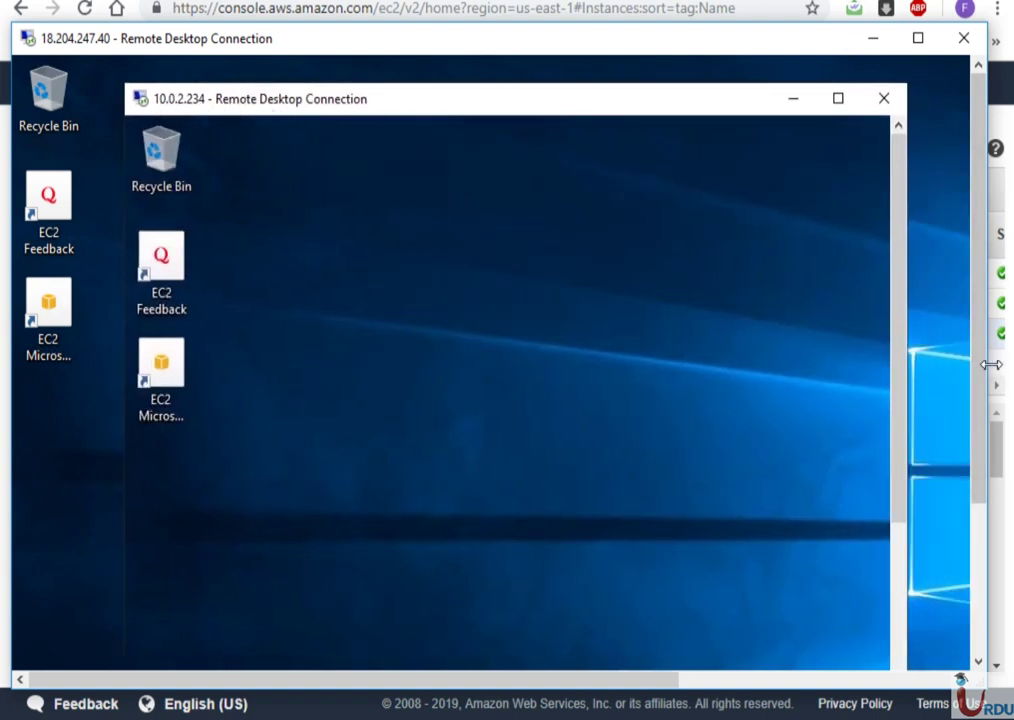
left_click_drag(984, 378, 982, 423)
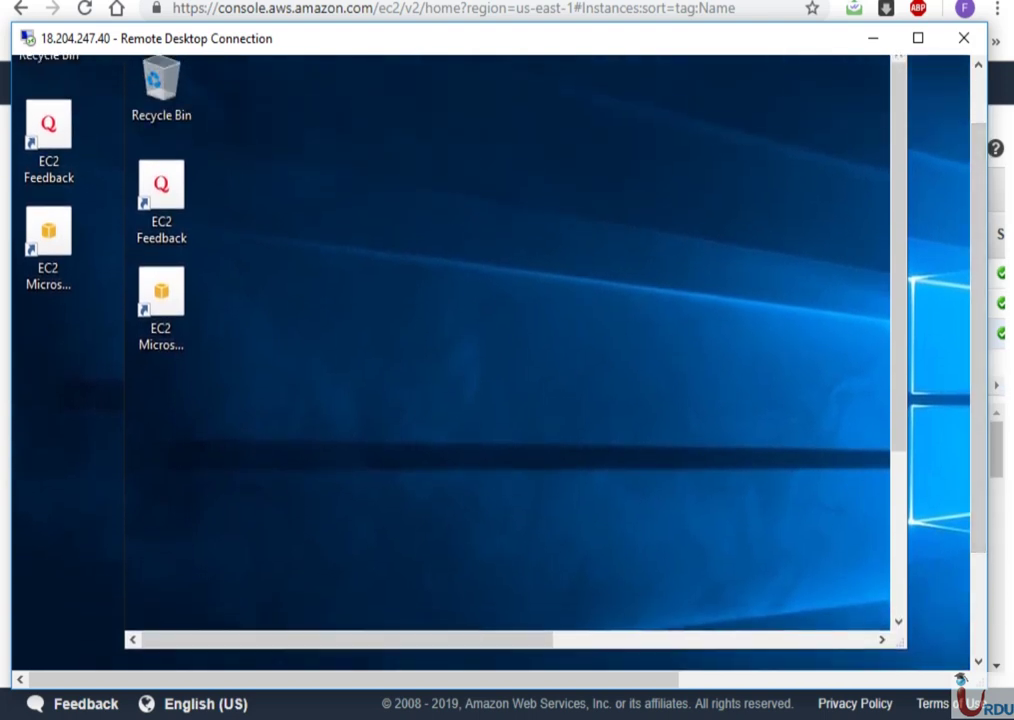
- Switch to the EC2 console and select the DatabaseServer instance to check its IP addresses
left_click(748, 10)
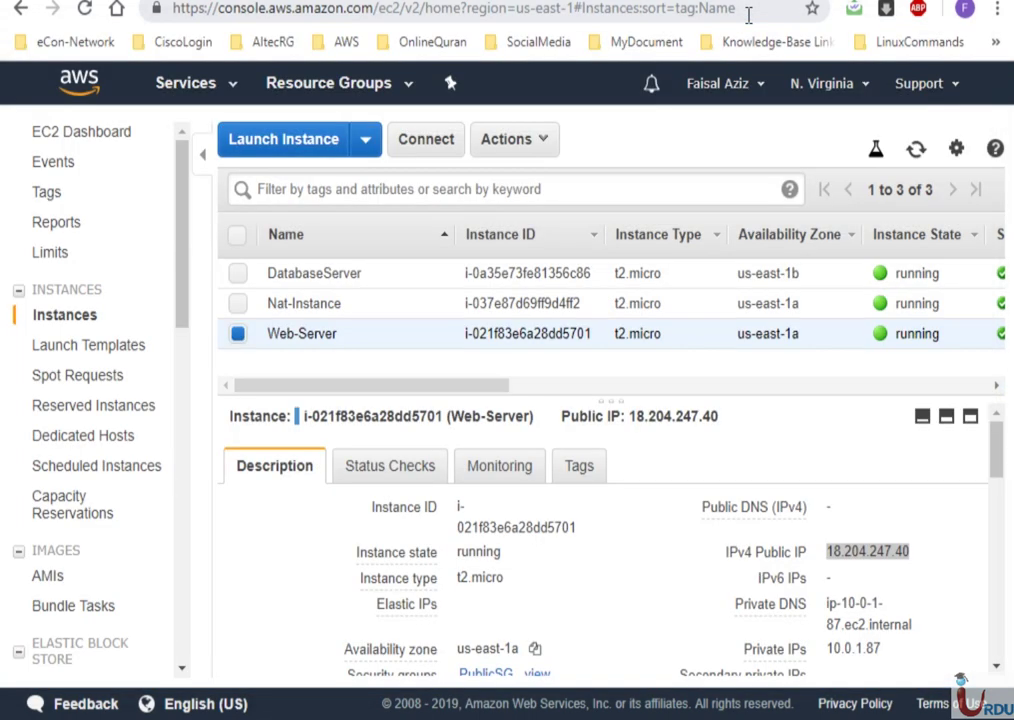
left_click(348, 272)
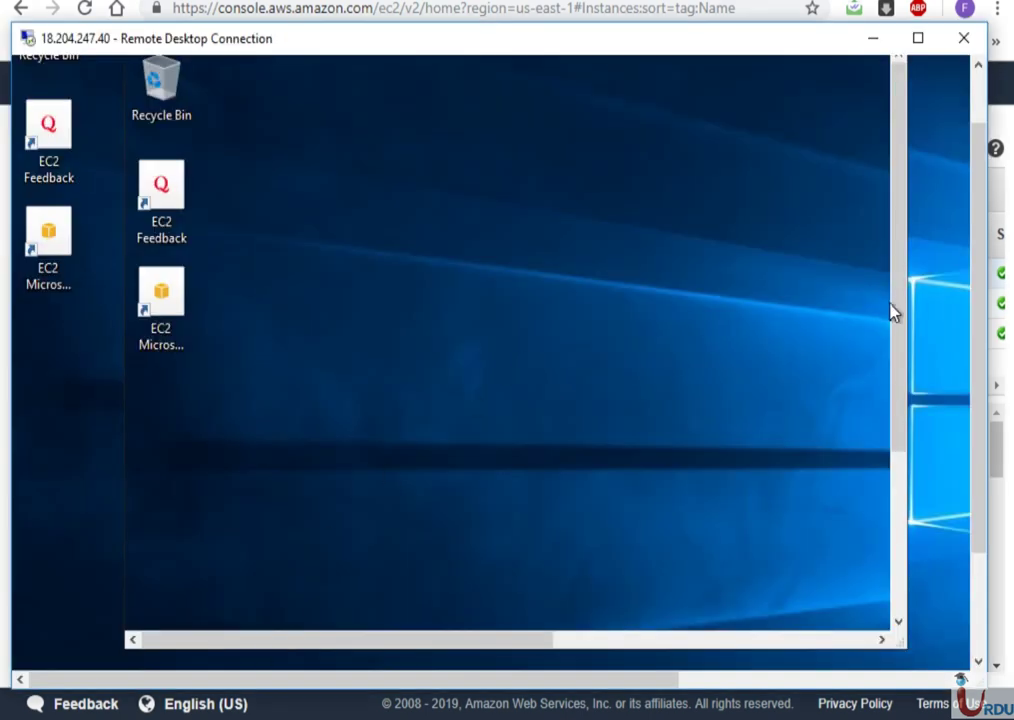
left_click(901, 550)
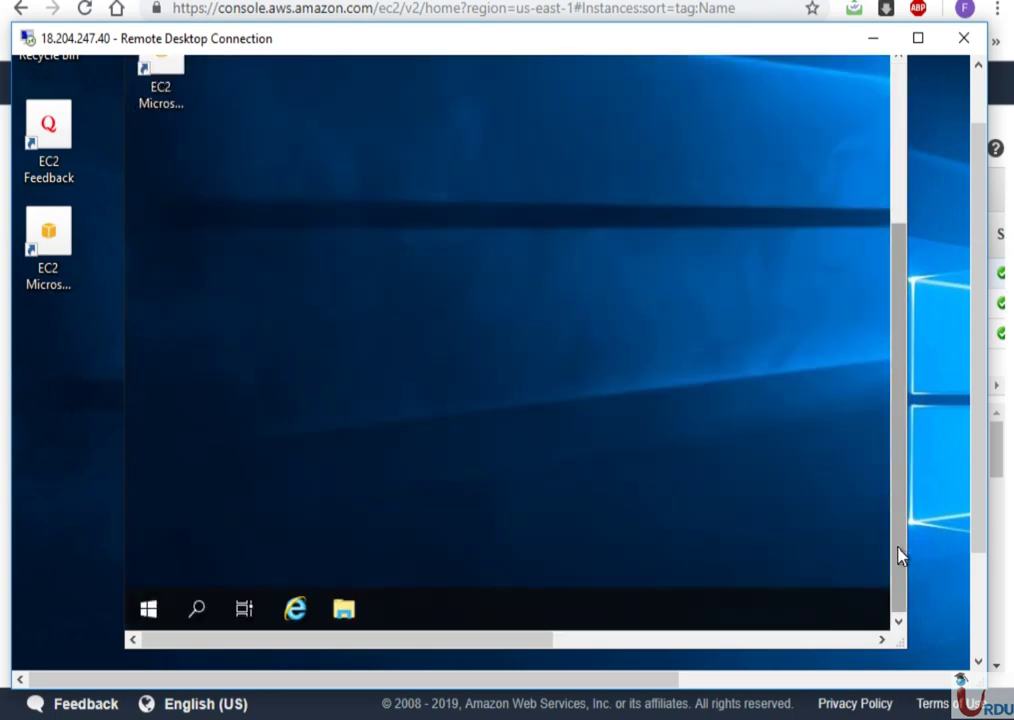
left_click(296, 609)
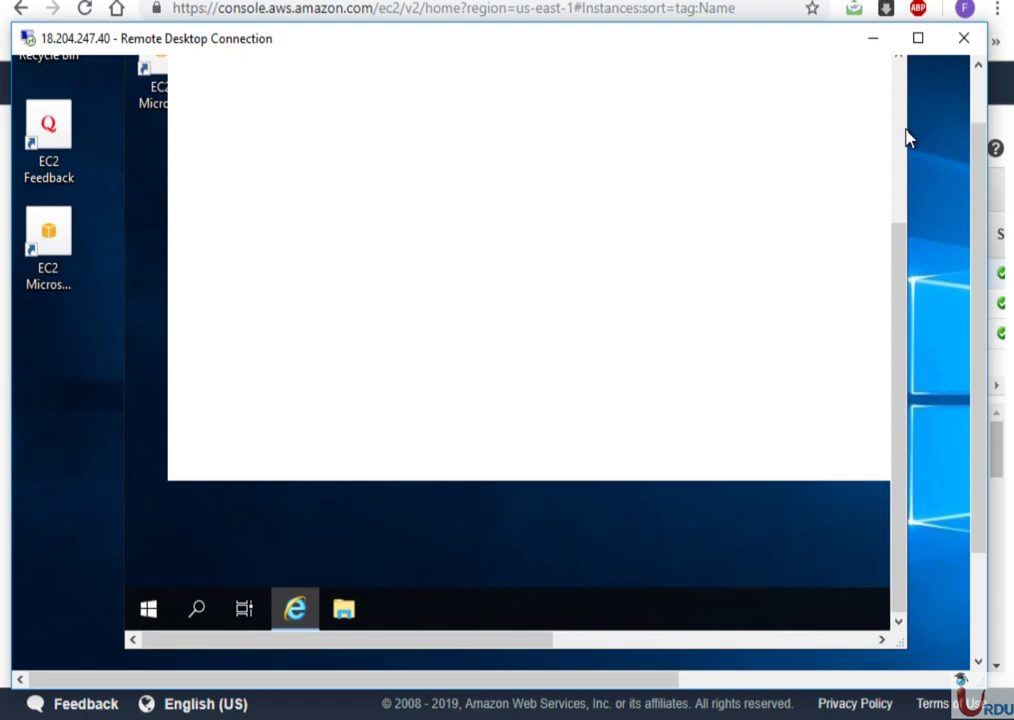
left_click(898, 138)
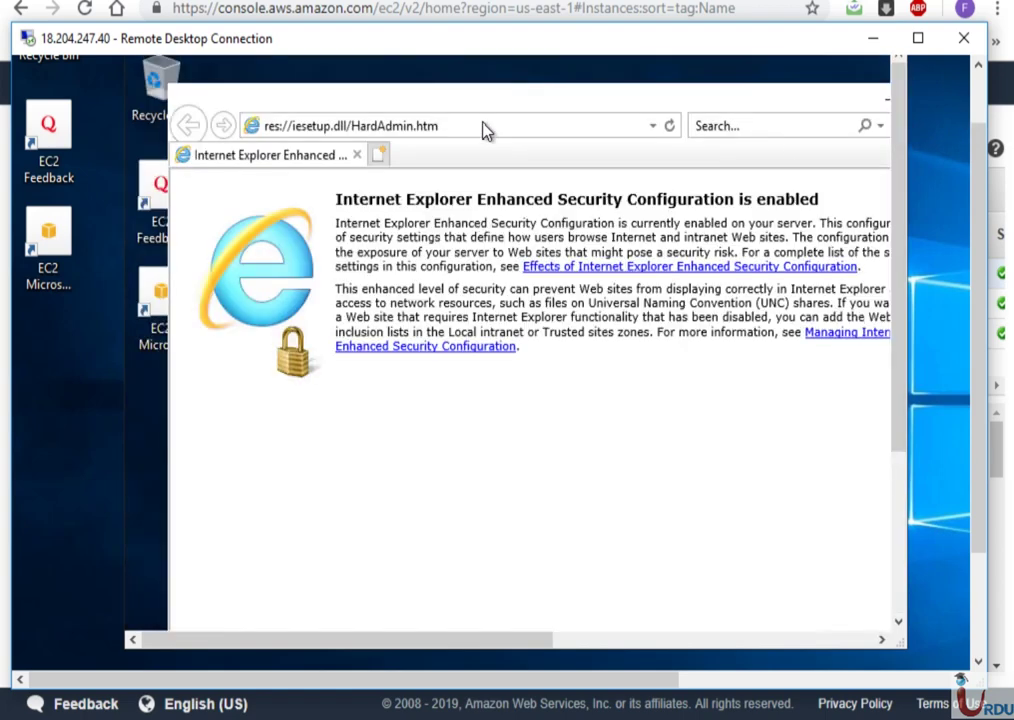
left_click(484, 123)
type("goo")
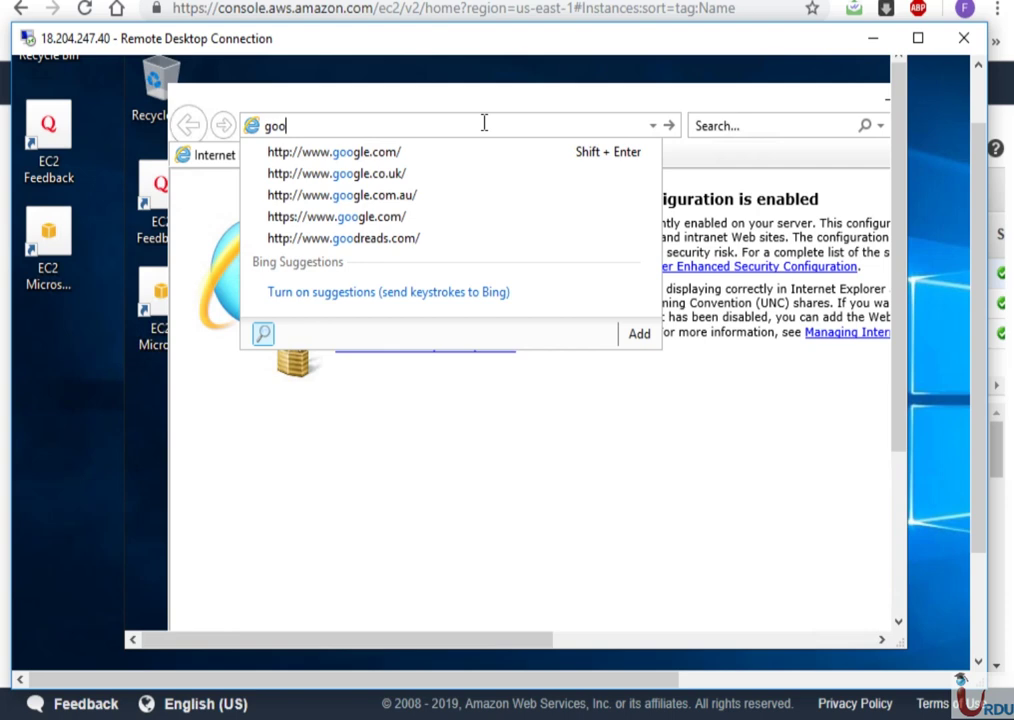
key("shift+Return")
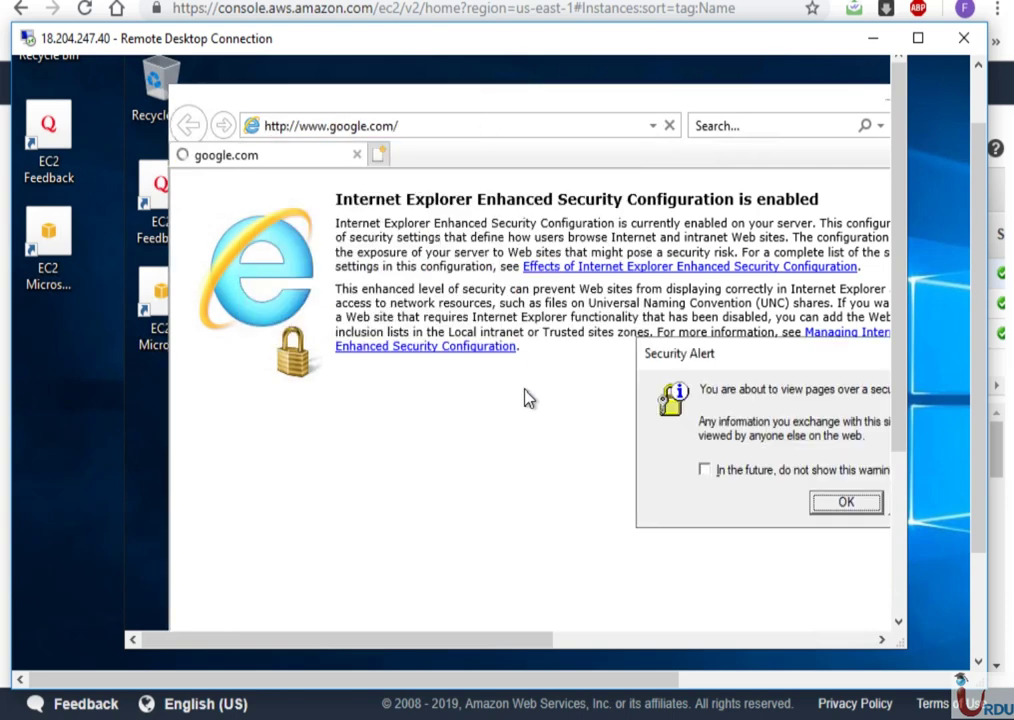
- Accept the security alert, turn off further blocked-content prompts, and search Google for youtube
left_click(846, 502)
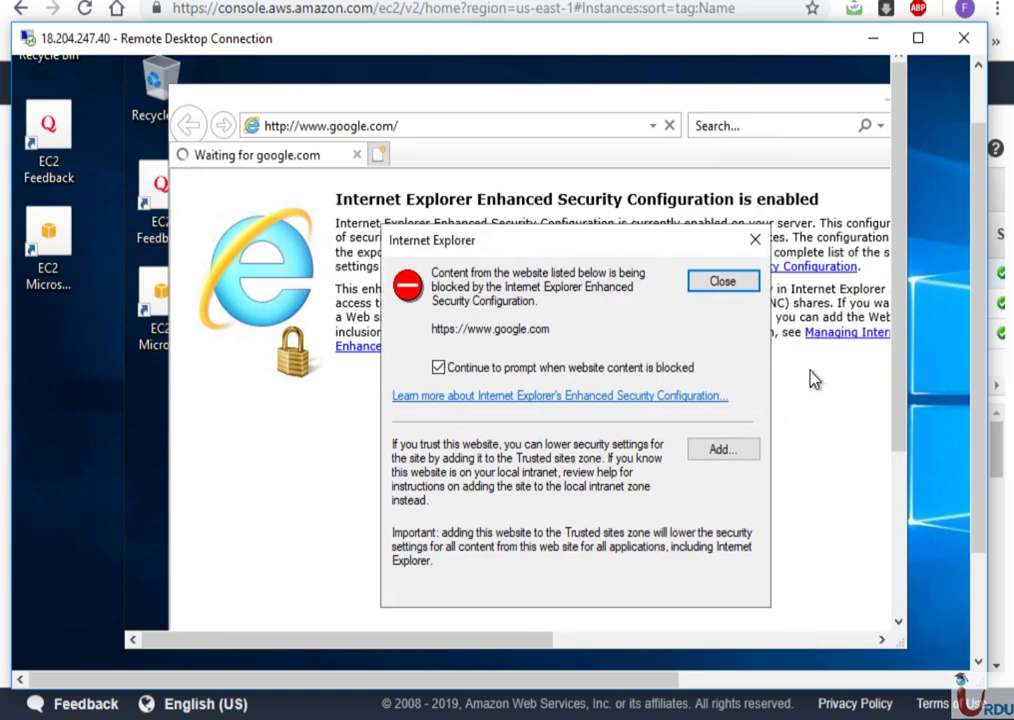
left_click(598, 368)
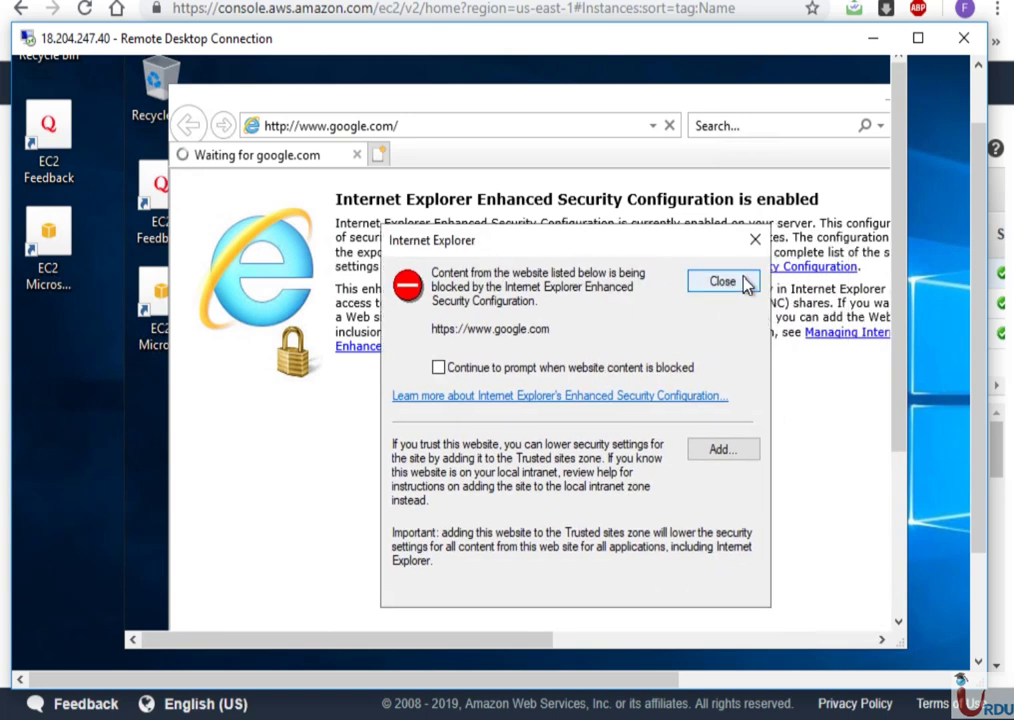
left_click(745, 284)
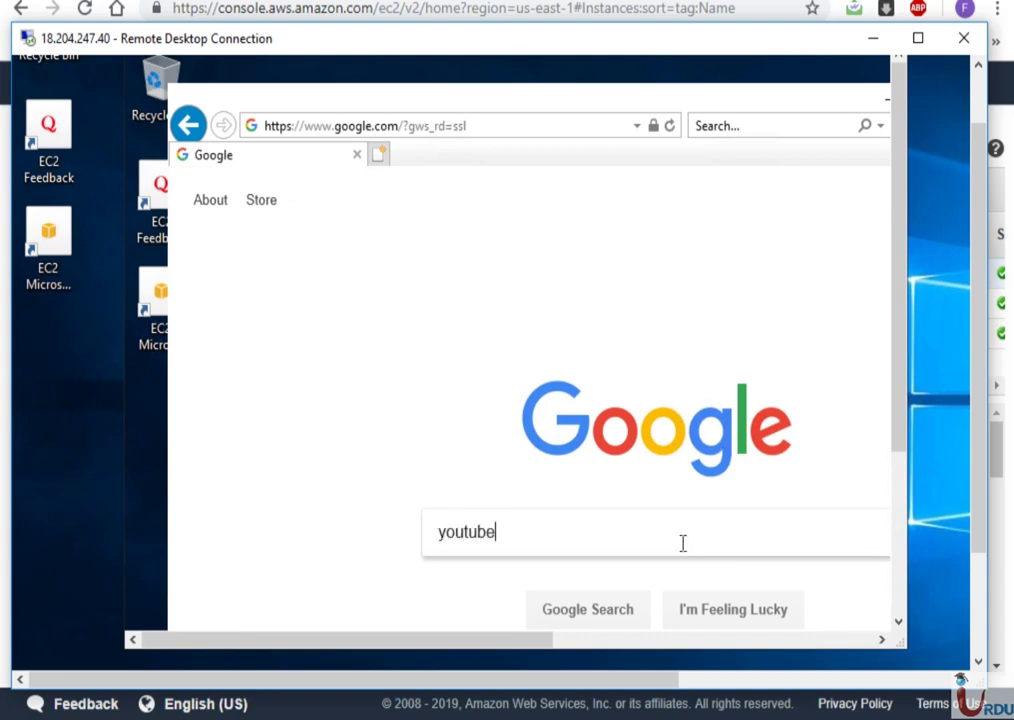
key("Return")
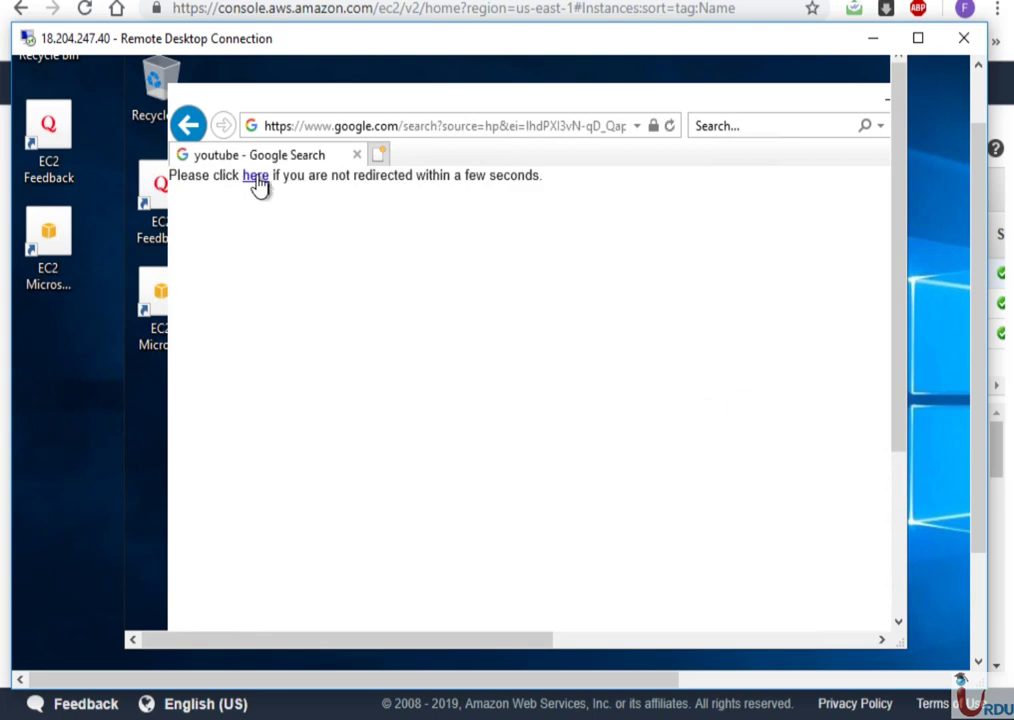
left_click(415, 118)
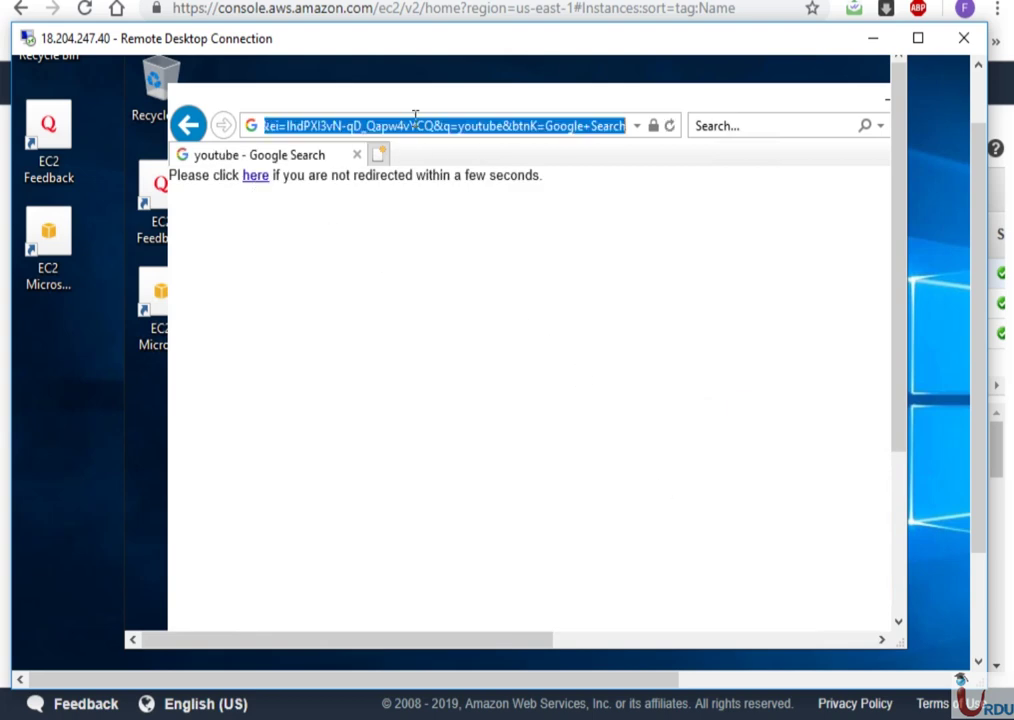
type("bbc.c")
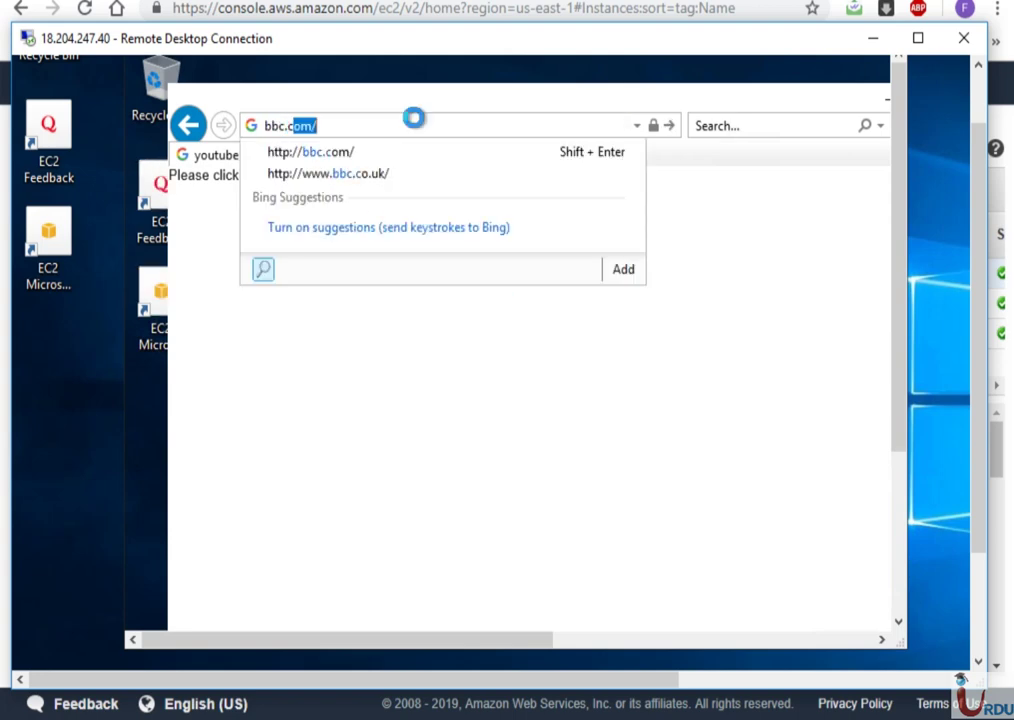
key("Return")
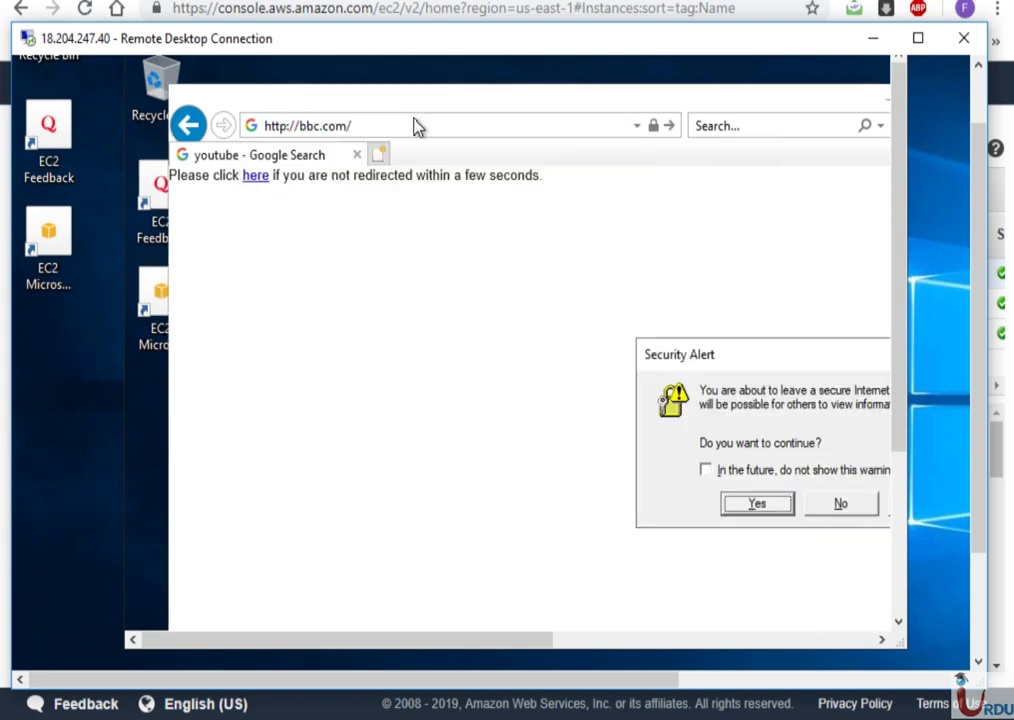
left_click(746, 472)
left_click(822, 510)
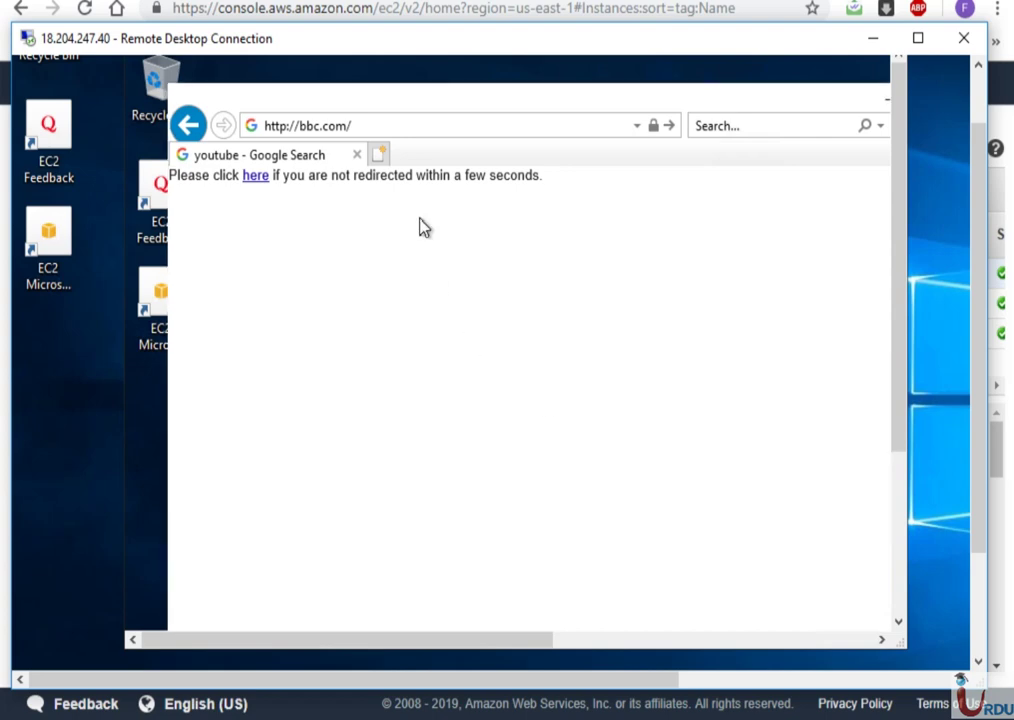
left_click(390, 124)
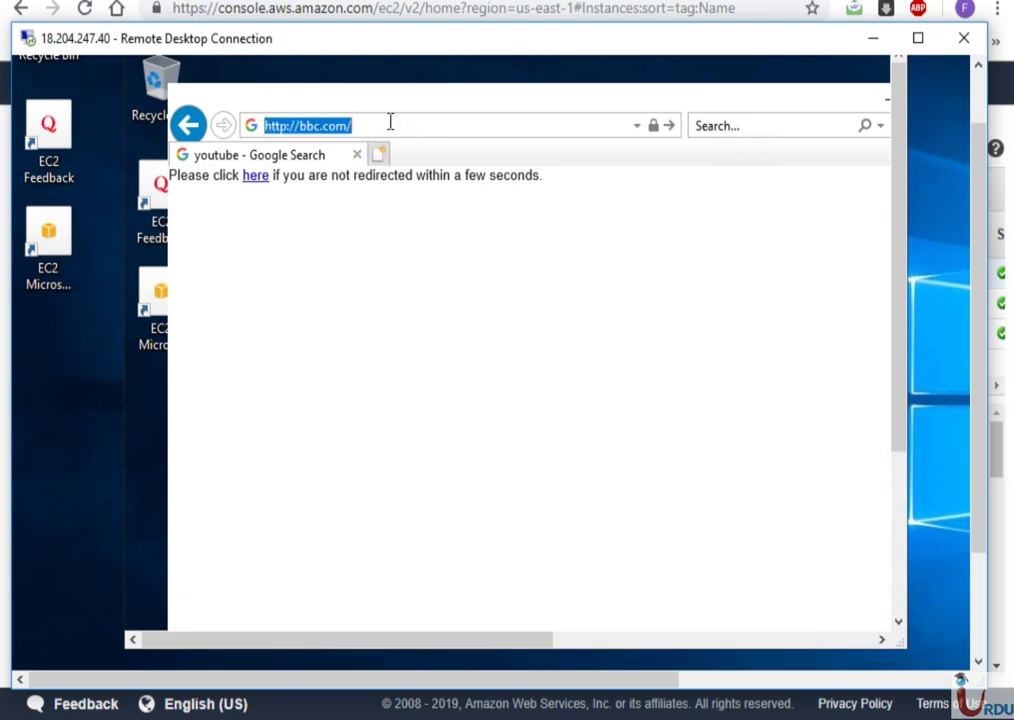
- Follow the redirect link to the youtube search results and open the YouTube website from them
left_click(255, 179)
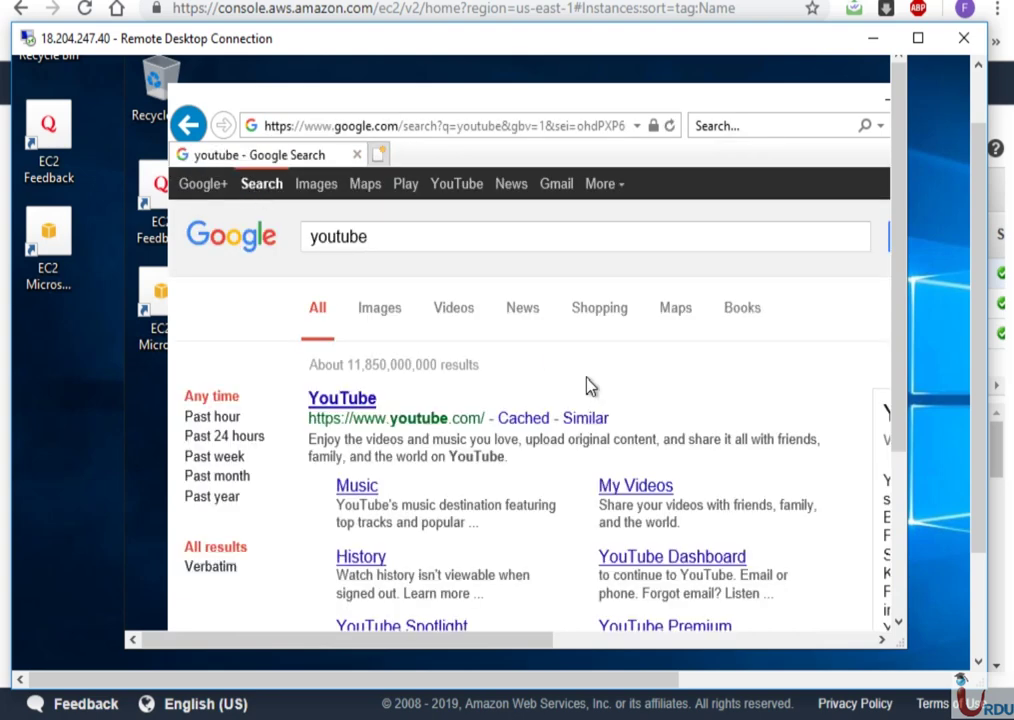
left_click(348, 400)
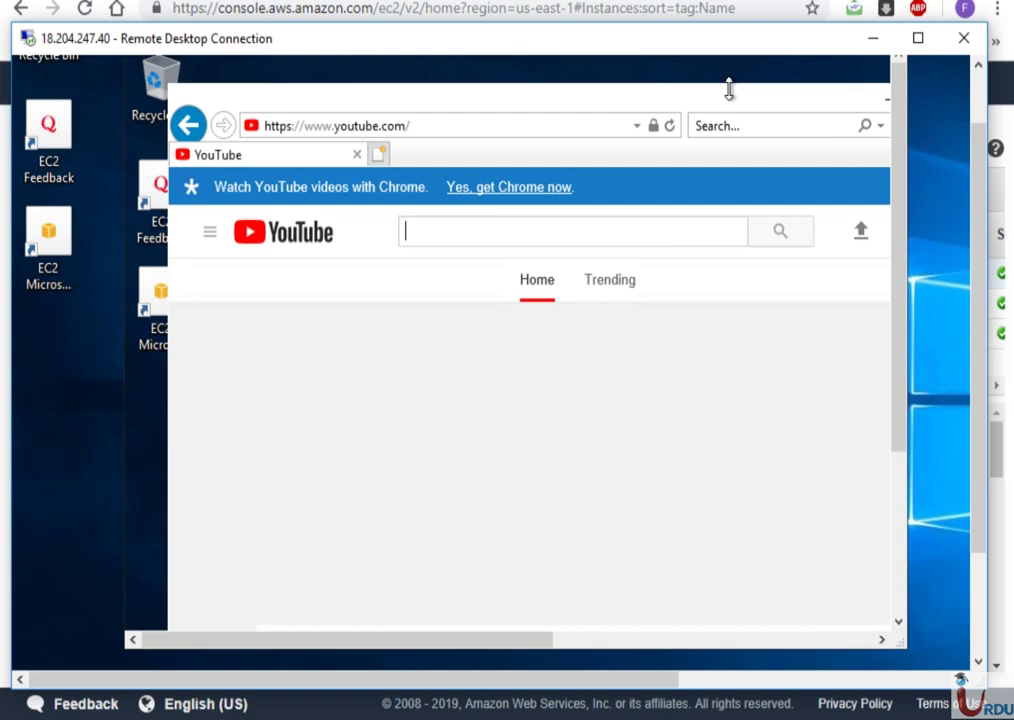
- Move the Internet Explorer window until its controls are reachable, then close the browser in the DatabaseServer session
left_click_drag(706, 91, 618, 102)
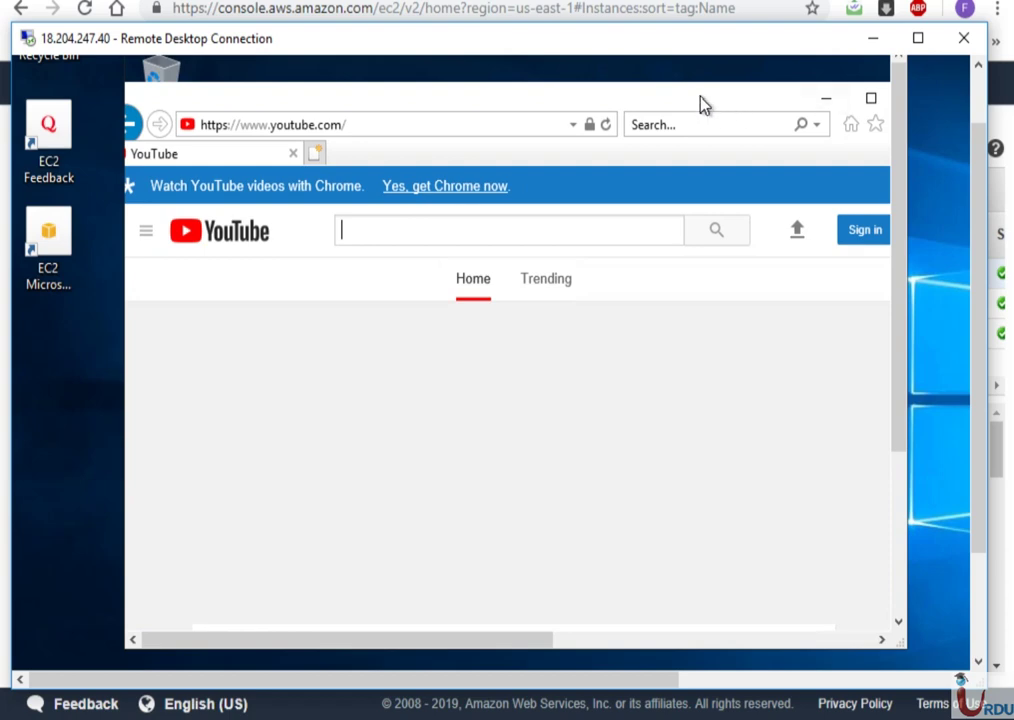
left_click_drag(702, 104, 674, 104)
left_click(881, 101)
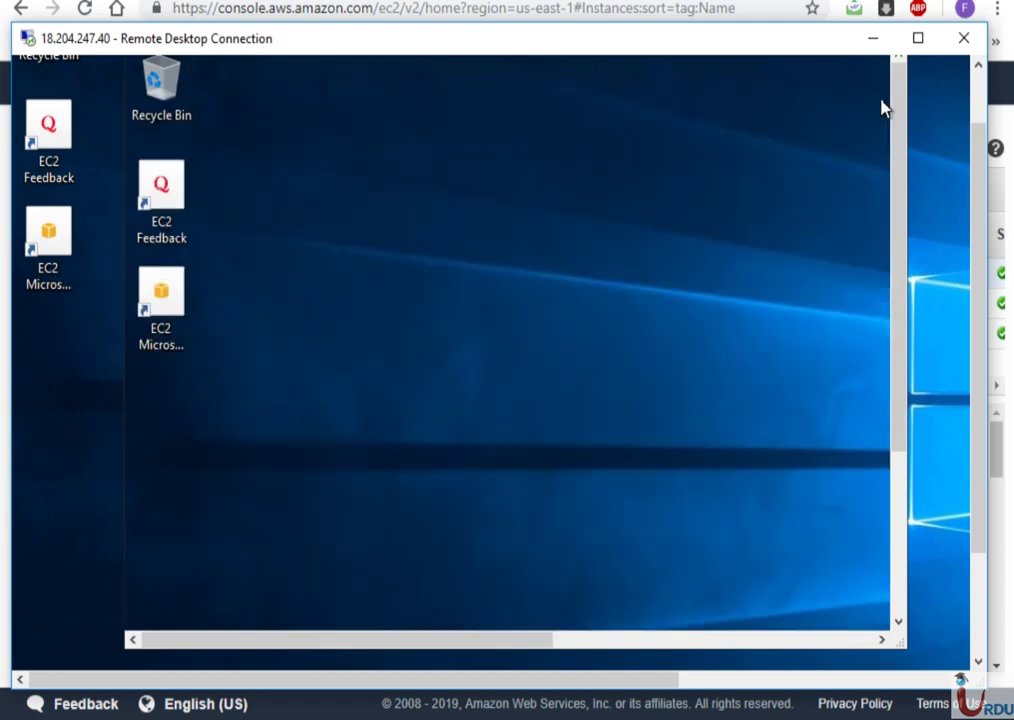
- Minimize the Web-Server remote desktop session, open the EC2 Security Groups page, and enlarge its list to show every group
scroll(977, 106, "up", 2)
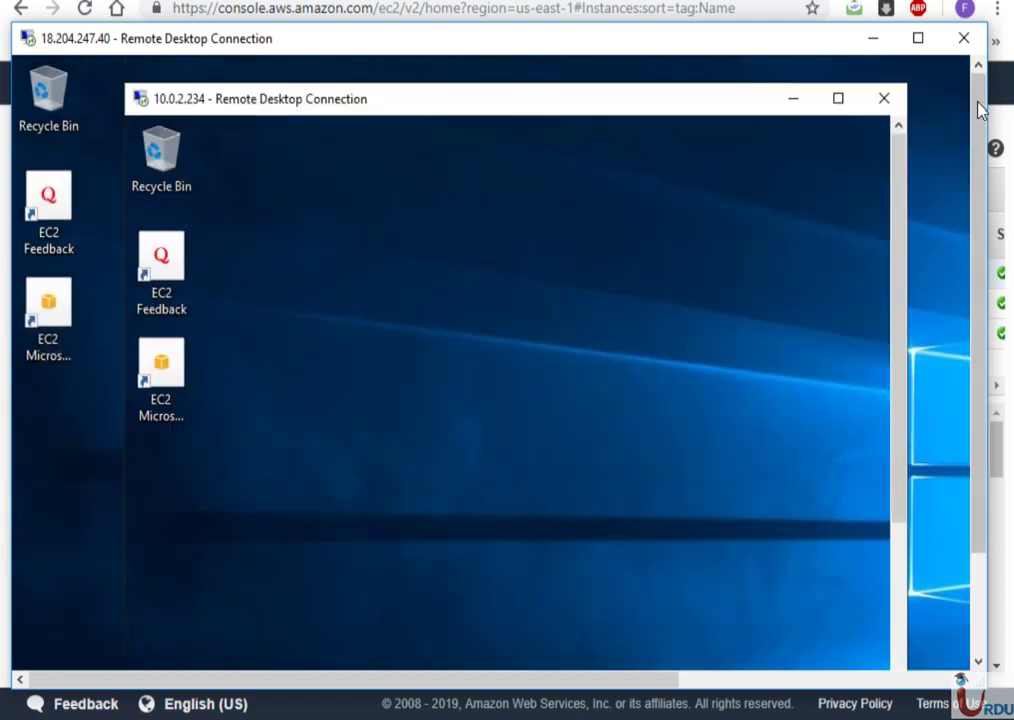
left_click_drag(620, 104, 645, 104)
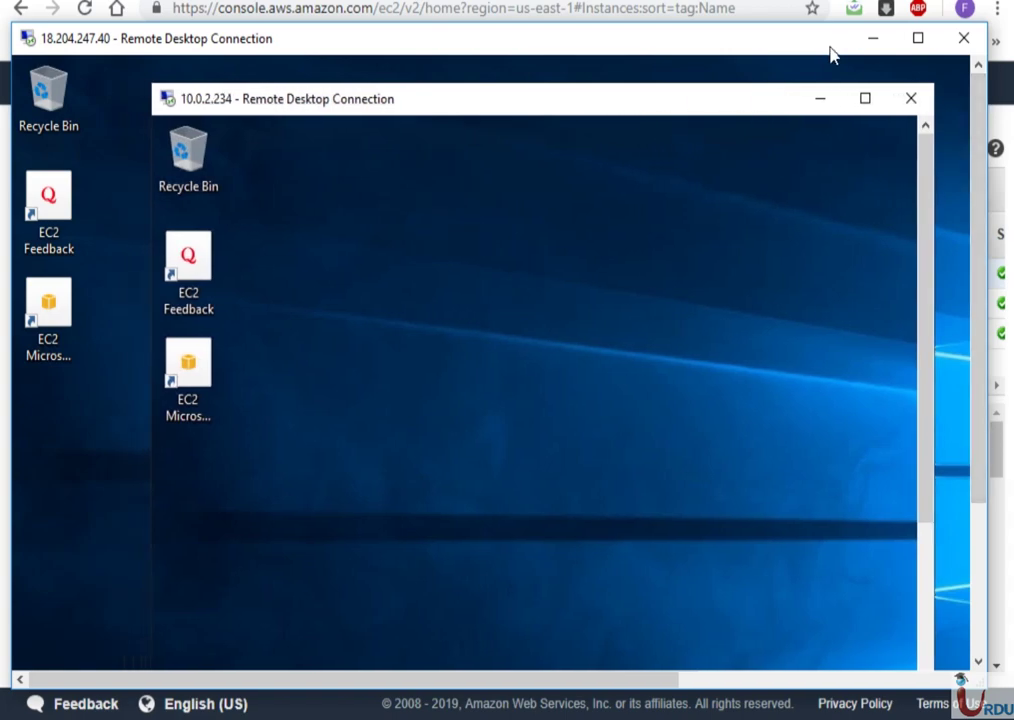
left_click(874, 39)
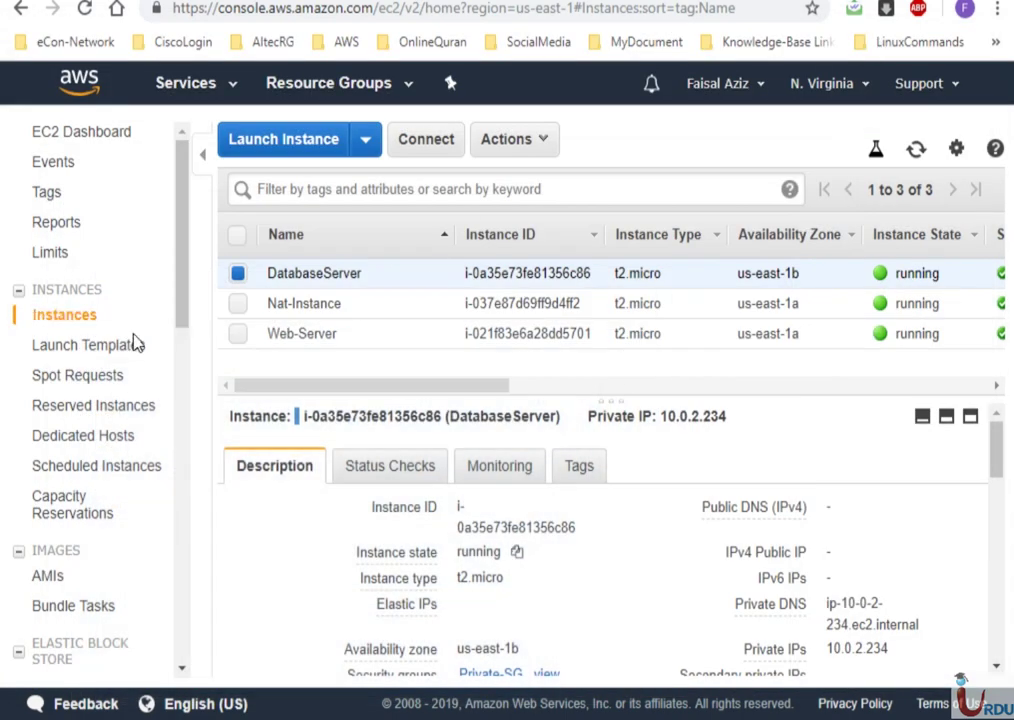
scroll(183, 328, "down", 3)
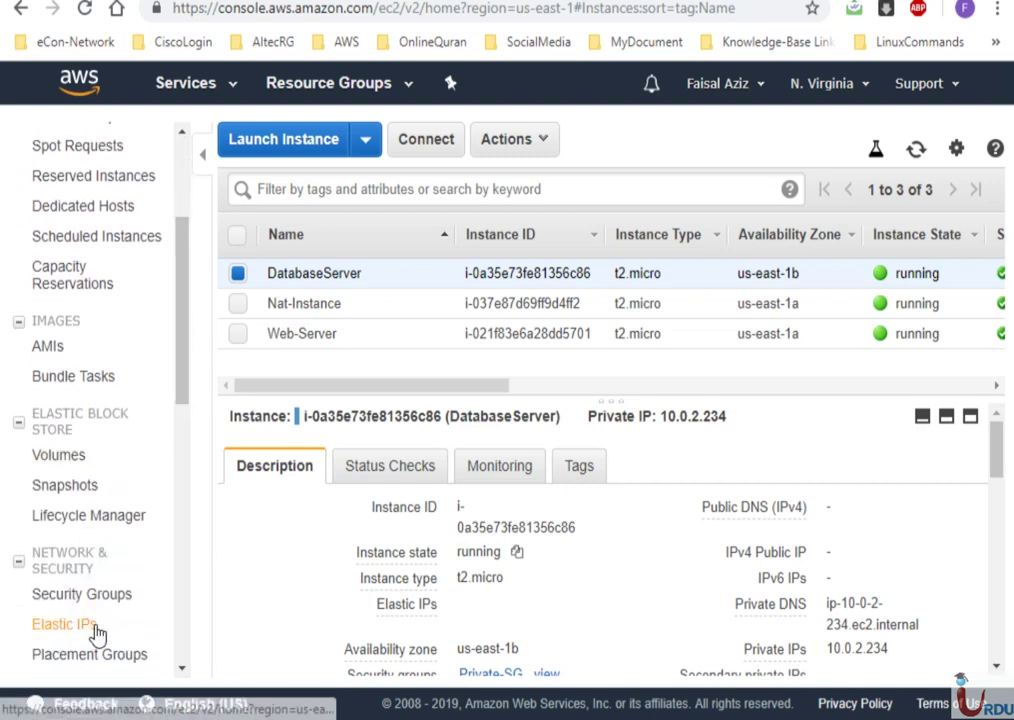
left_click(95, 600)
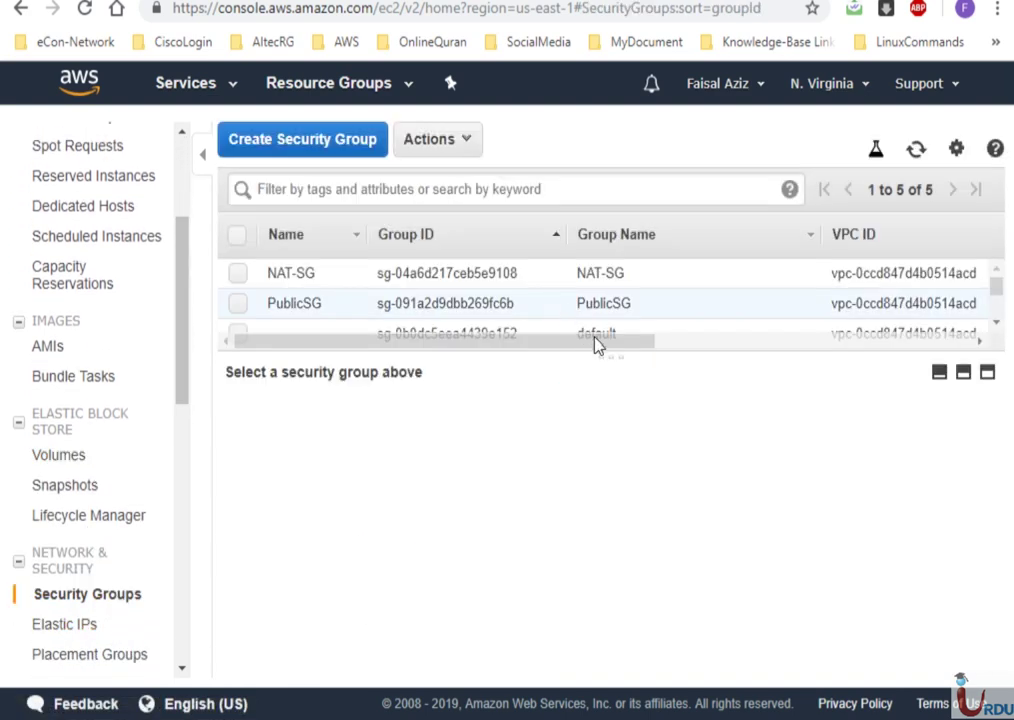
left_click_drag(611, 358, 611, 484)
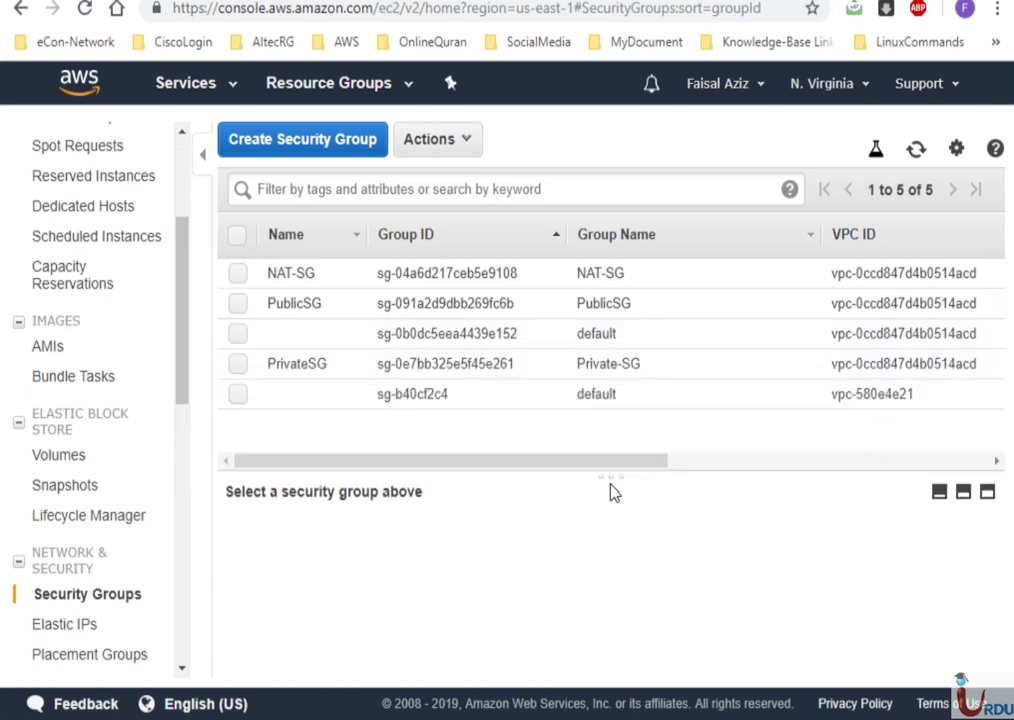
- Review the inbound and outbound rules of the PrivateSG security group
left_click(282, 360)
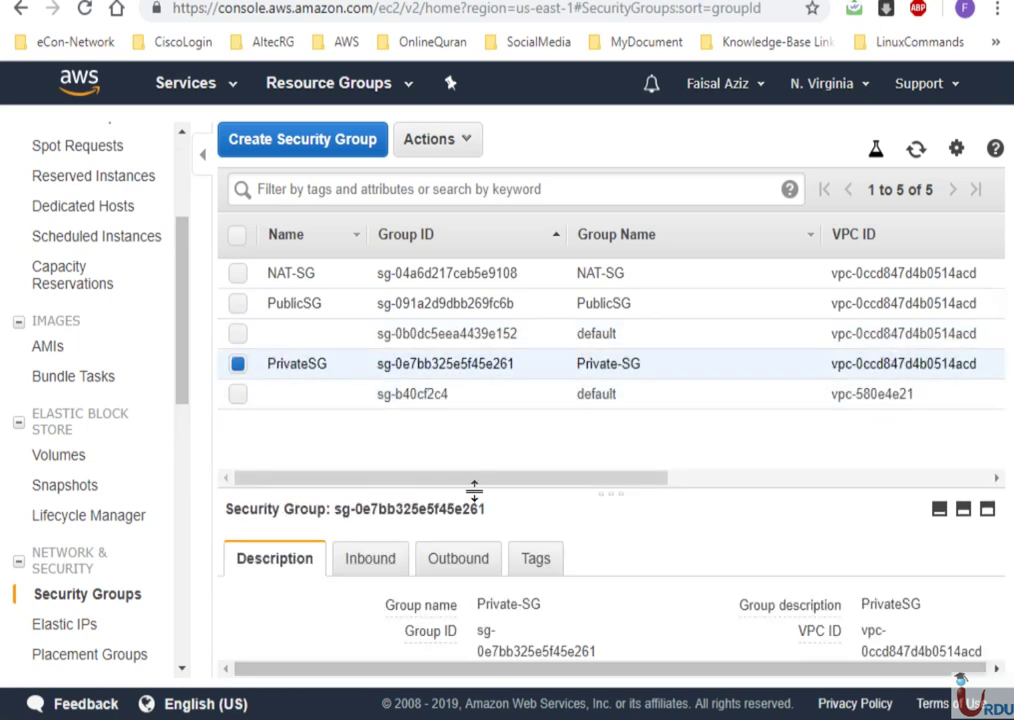
left_click_drag(615, 490, 602, 423)
left_click(366, 498)
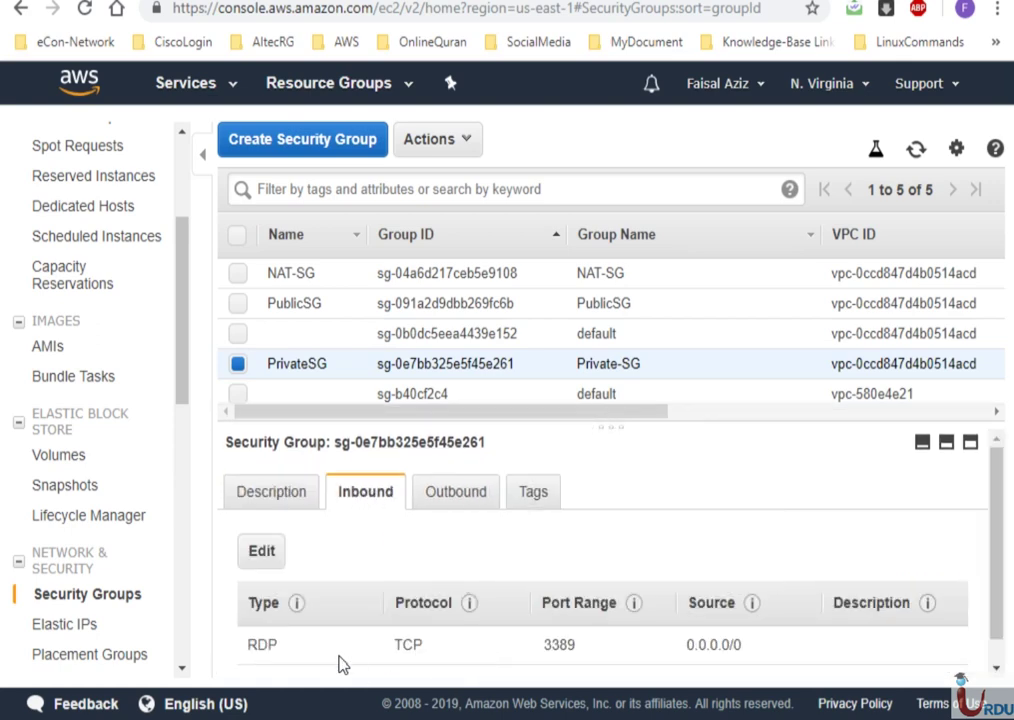
left_click(997, 667)
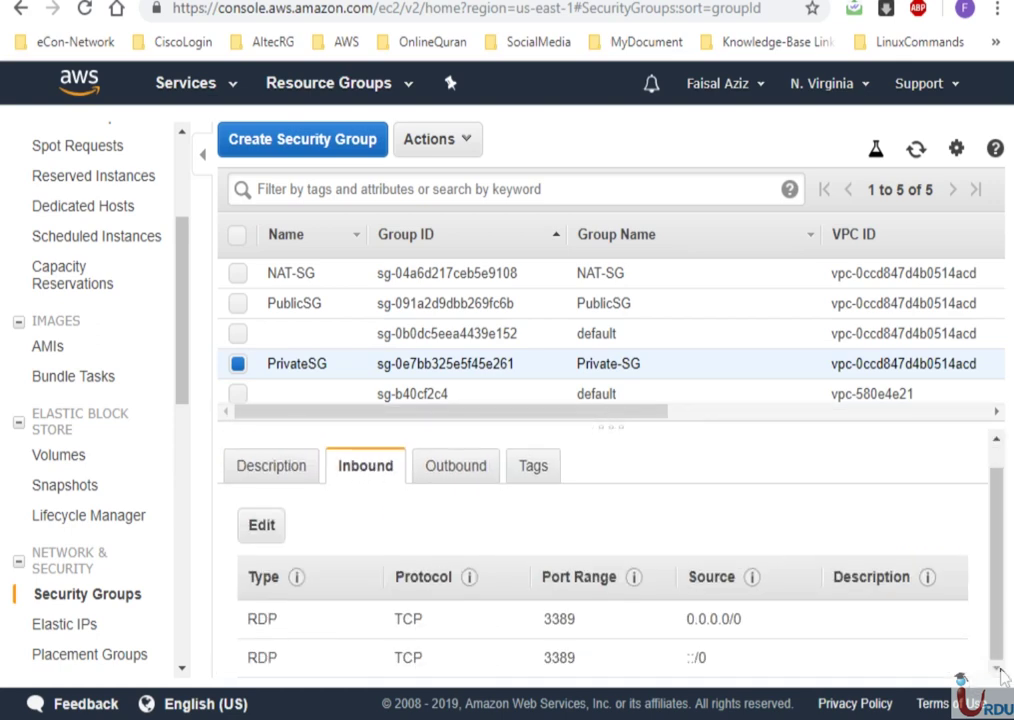
left_click(454, 476)
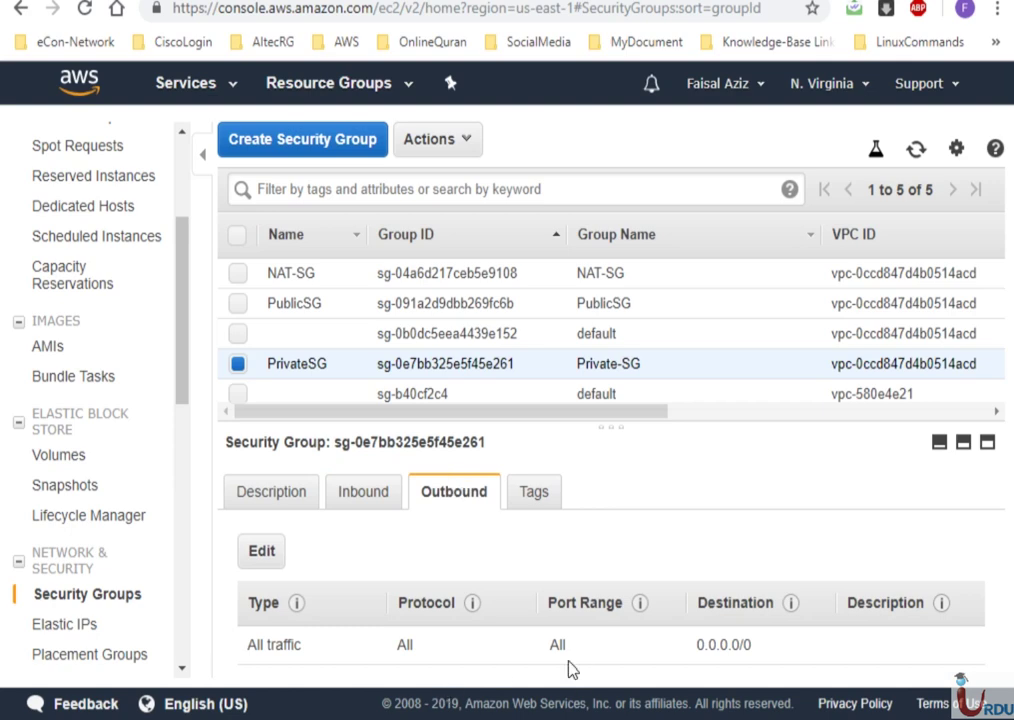
- Review the outbound and inbound rules of the PublicSG security group
left_click(292, 302)
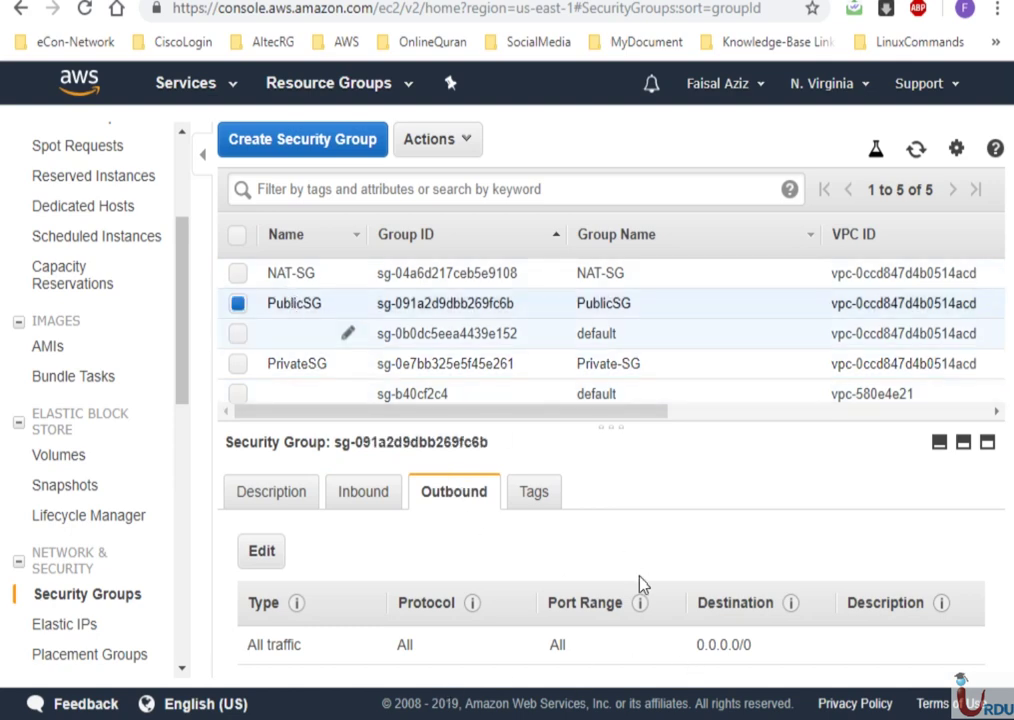
left_click(370, 500)
left_click(995, 668)
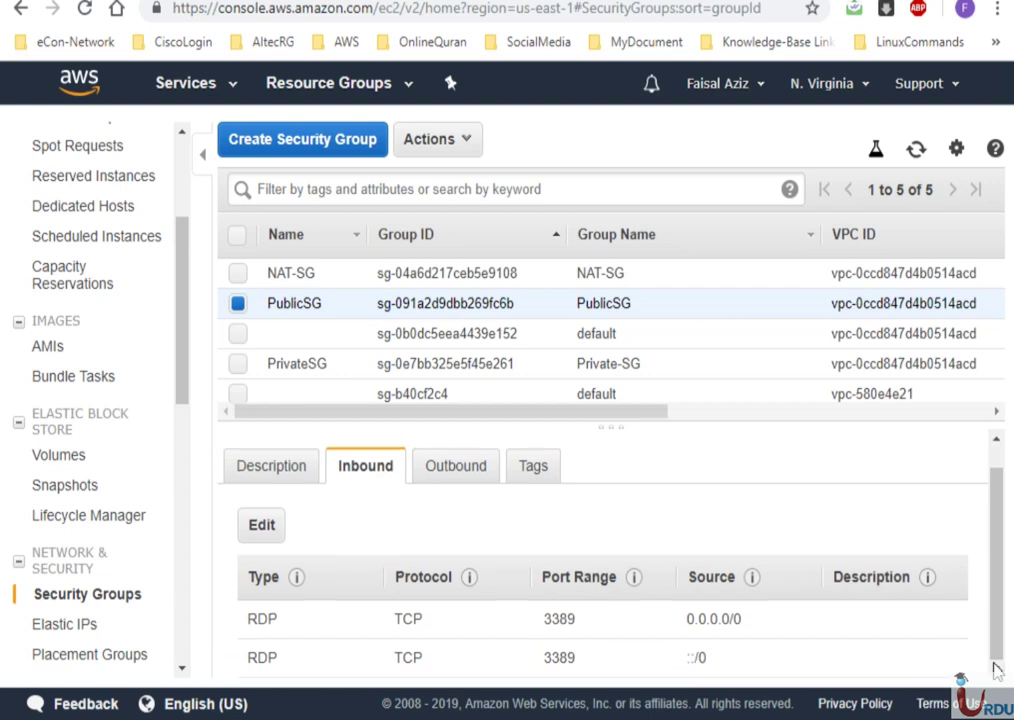
- Review all inbound rules of the NAT-SG security group
left_click(298, 276)
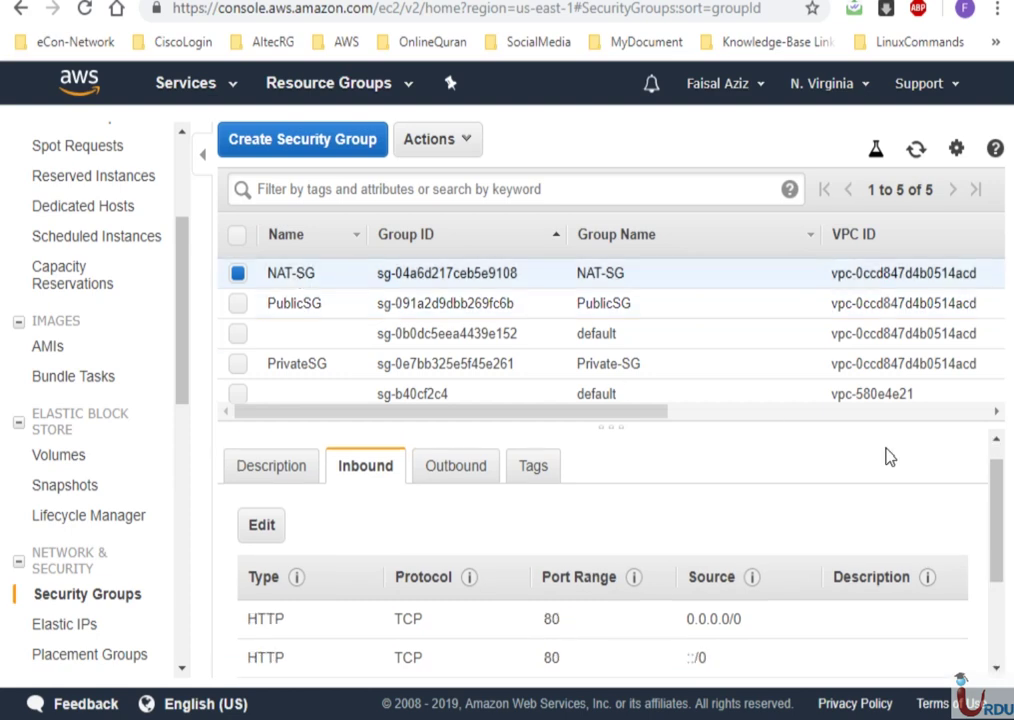
left_click_drag(997, 511, 1001, 576)
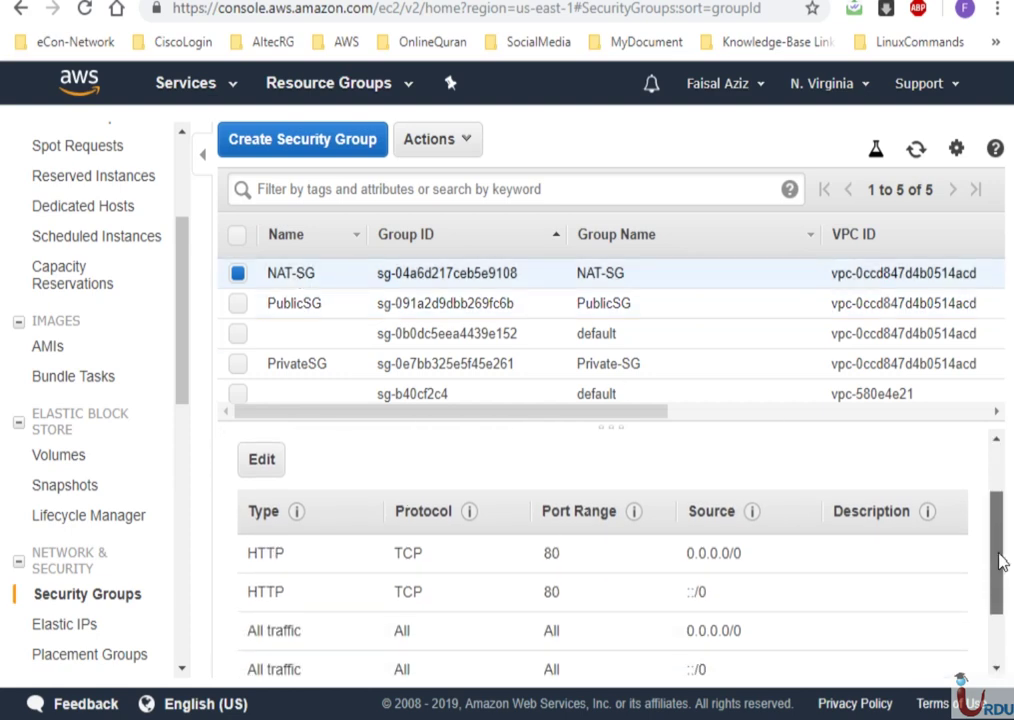
scroll(518, 500, "up", 1)
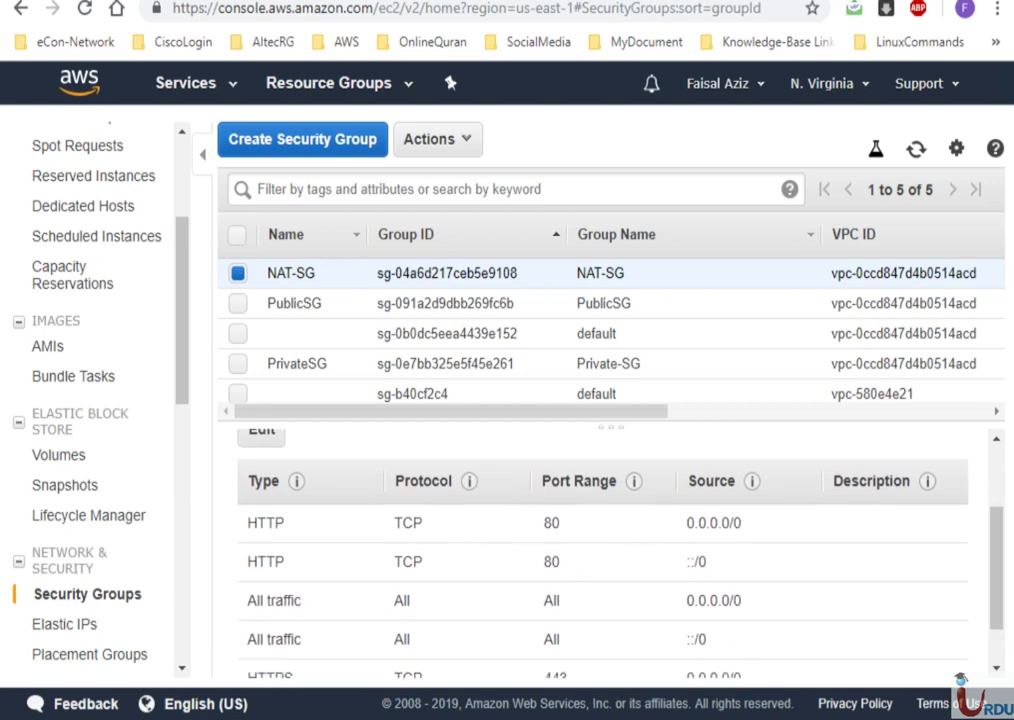
left_click_drag(1000, 605, 1000, 629)
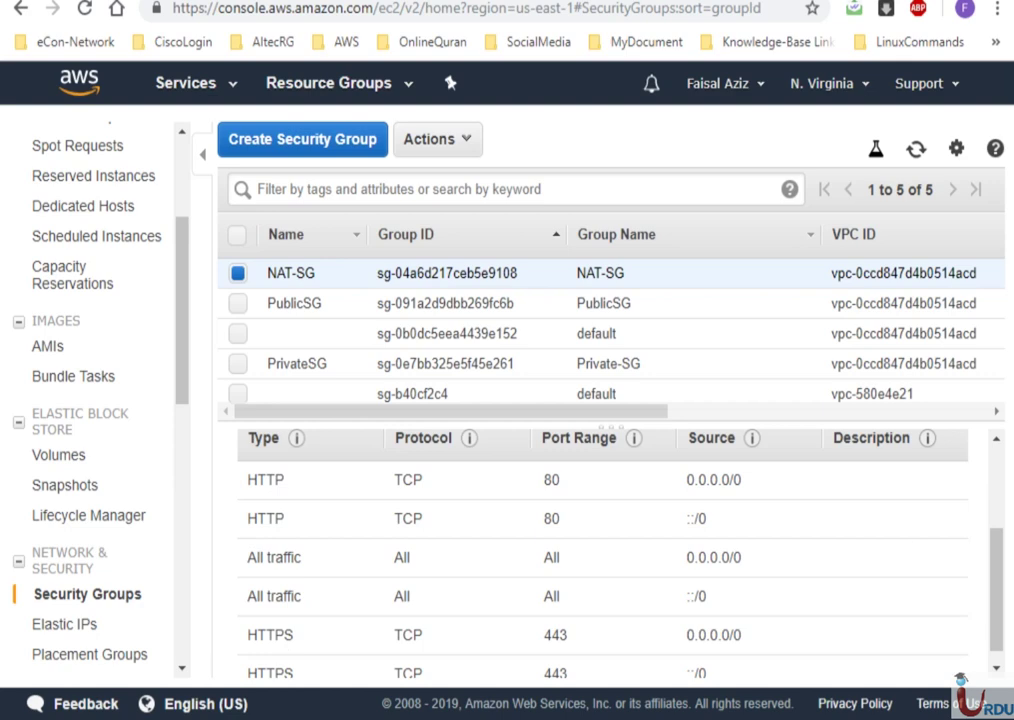
mouse_move(998, 611)
left_mouse_down()
mouse_move(998, 645)
mouse_move(998, 607)
left_mouse_up()
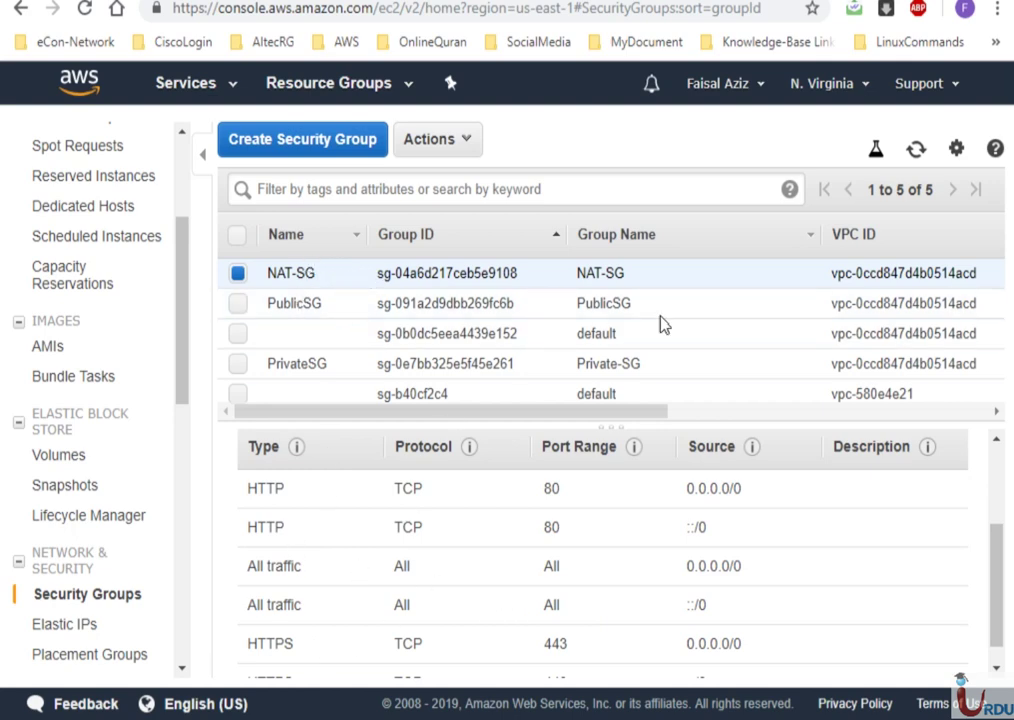
scroll(178, 200, "up", 5)
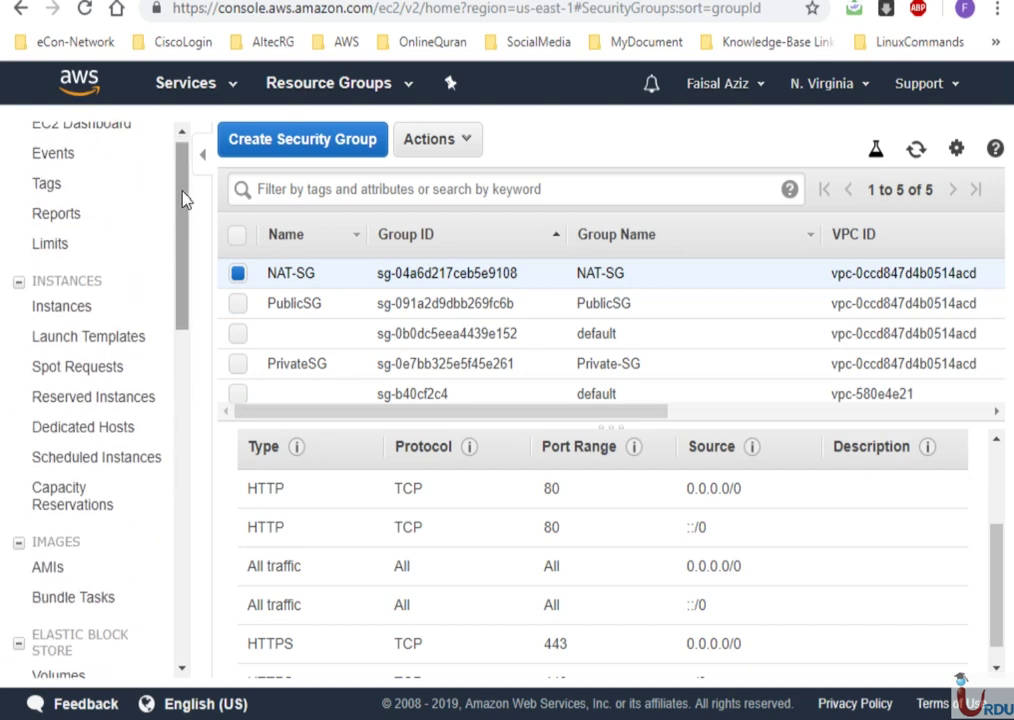
left_click(58, 318)
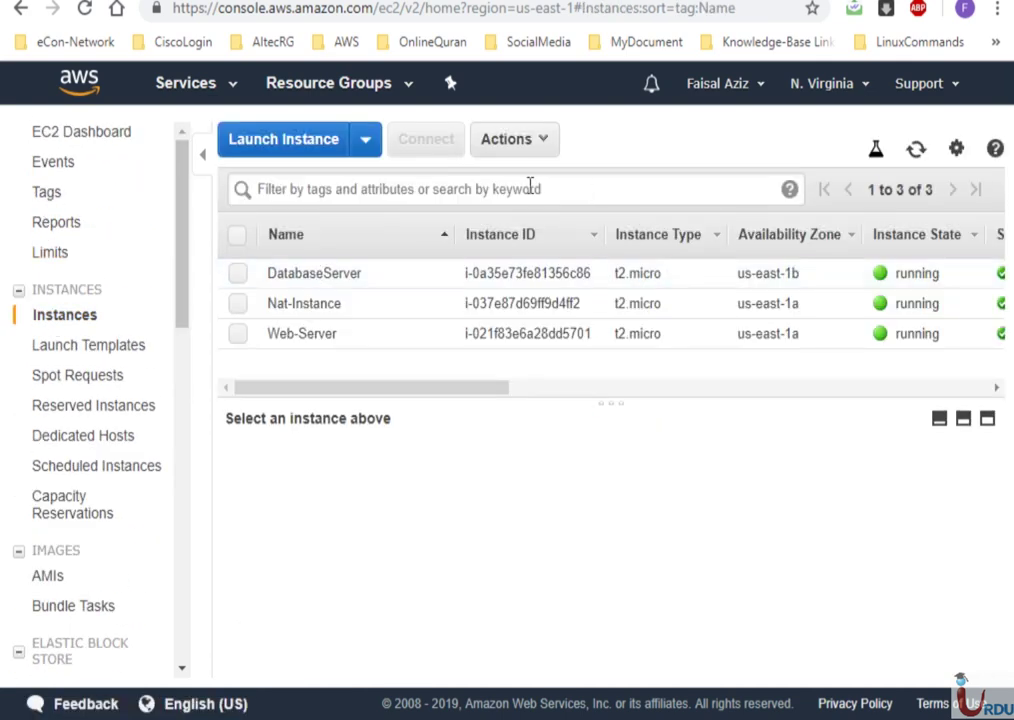
scroll(181, 340, "down", 6)
scroll(181, 328, "up", 2)
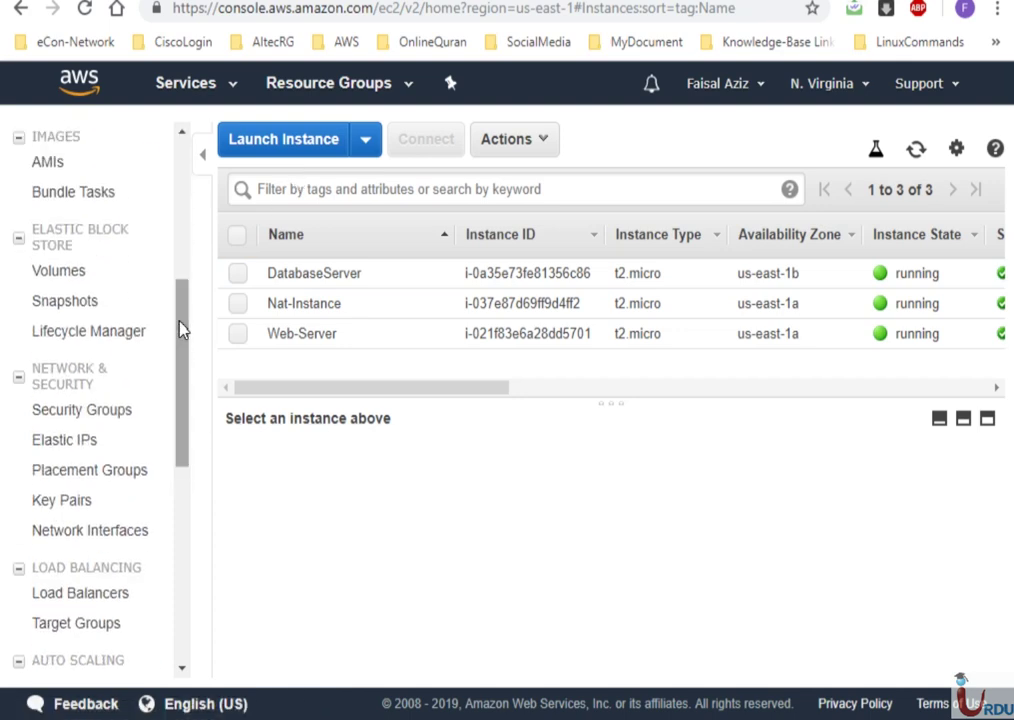
left_click(88, 412)
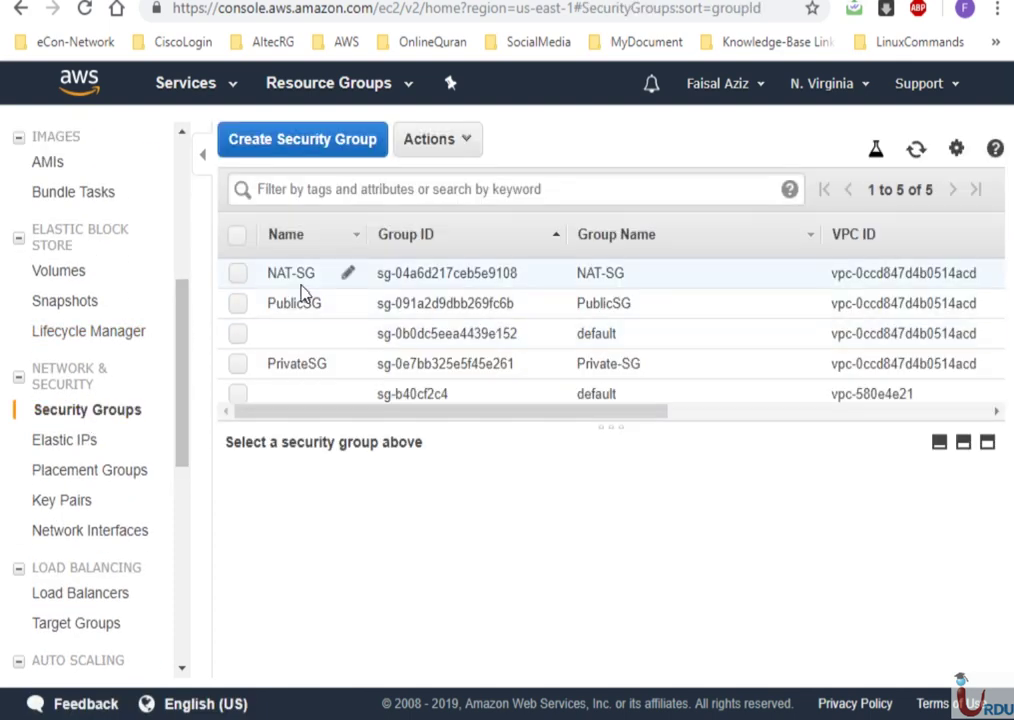
- Delete every HTTP, All traffic and HTTPS inbound rule from the NAT-SG security group and save the empty rule set
left_click(291, 271)
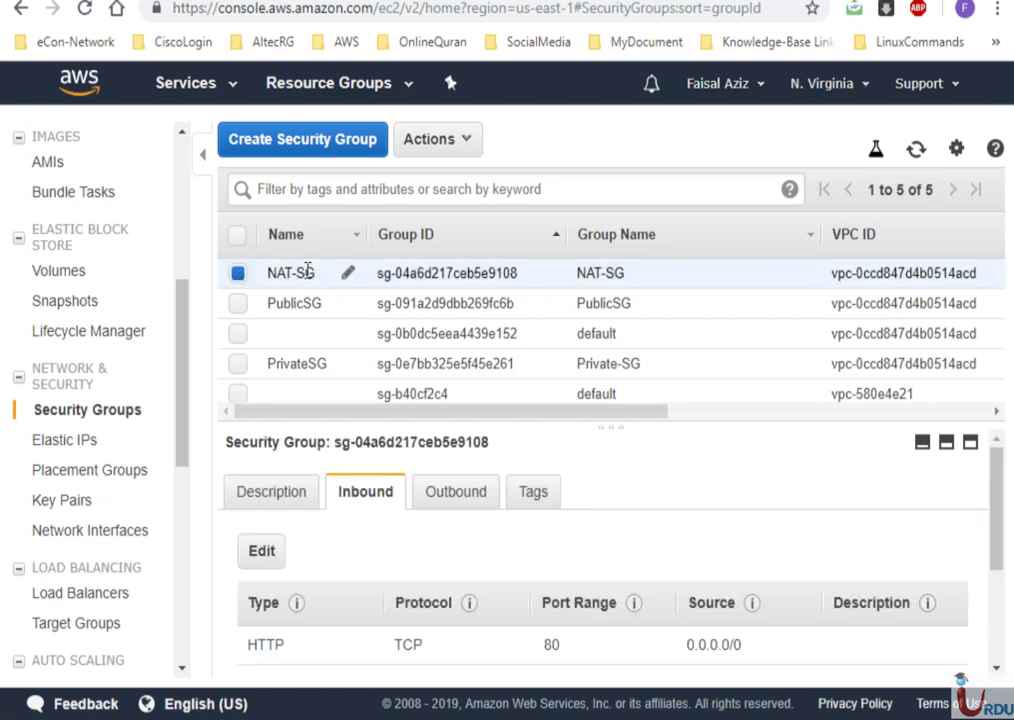
left_click(261, 553)
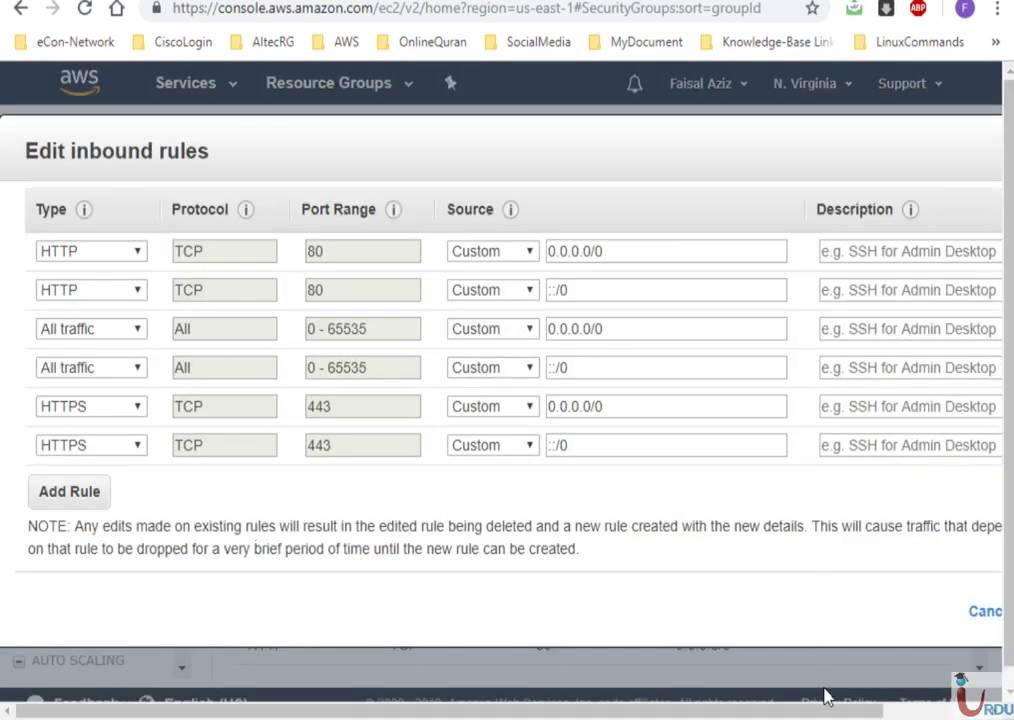
scroll(820, 690, "right", 3)
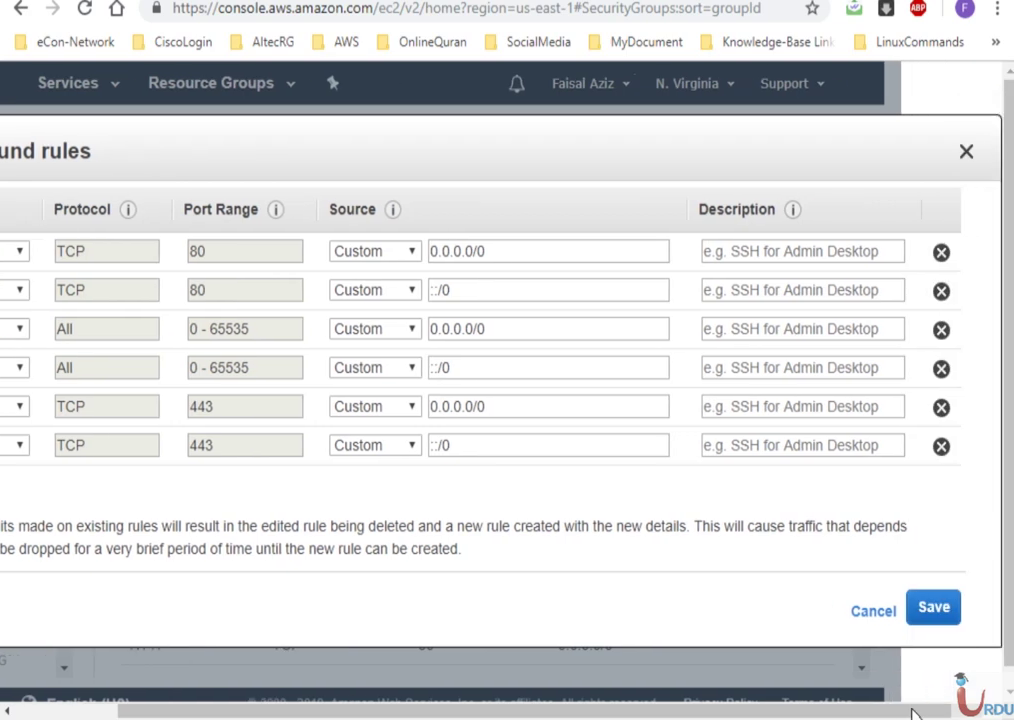
left_click(941, 446)
left_click(941, 407)
left_click(941, 368)
left_click(941, 329)
left_click(941, 290)
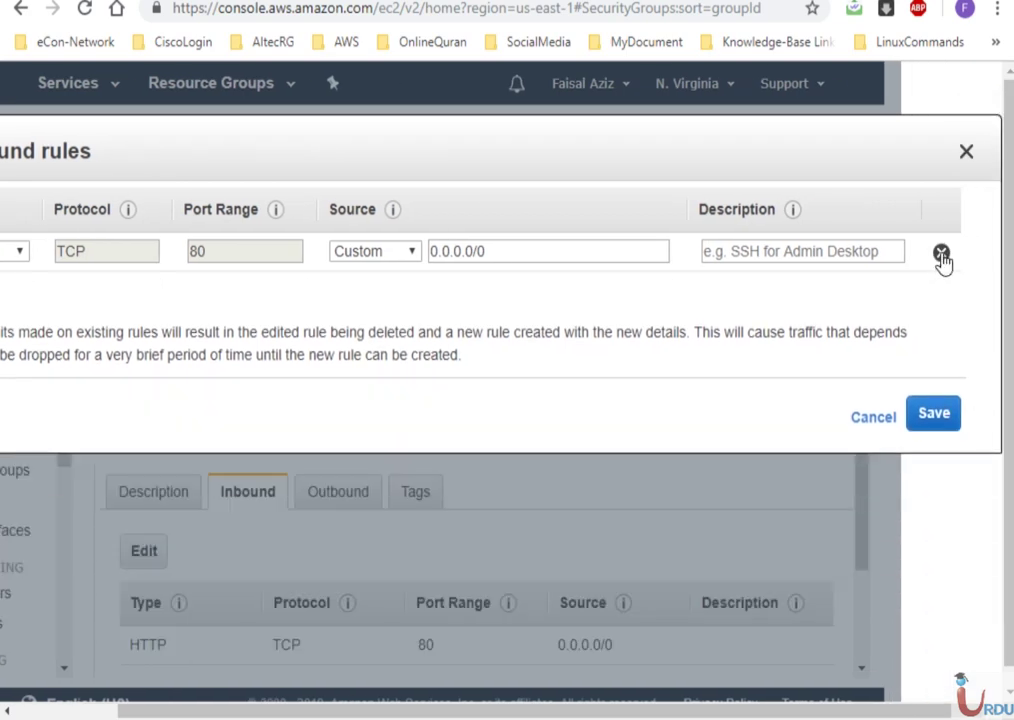
left_click(941, 254)
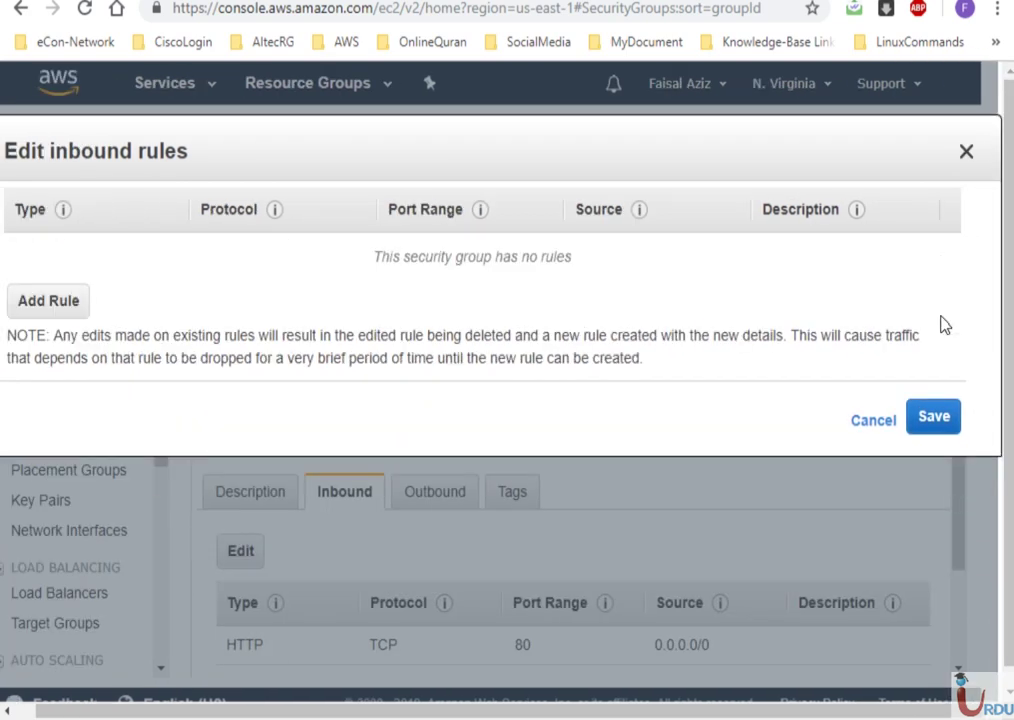
left_click(934, 418)
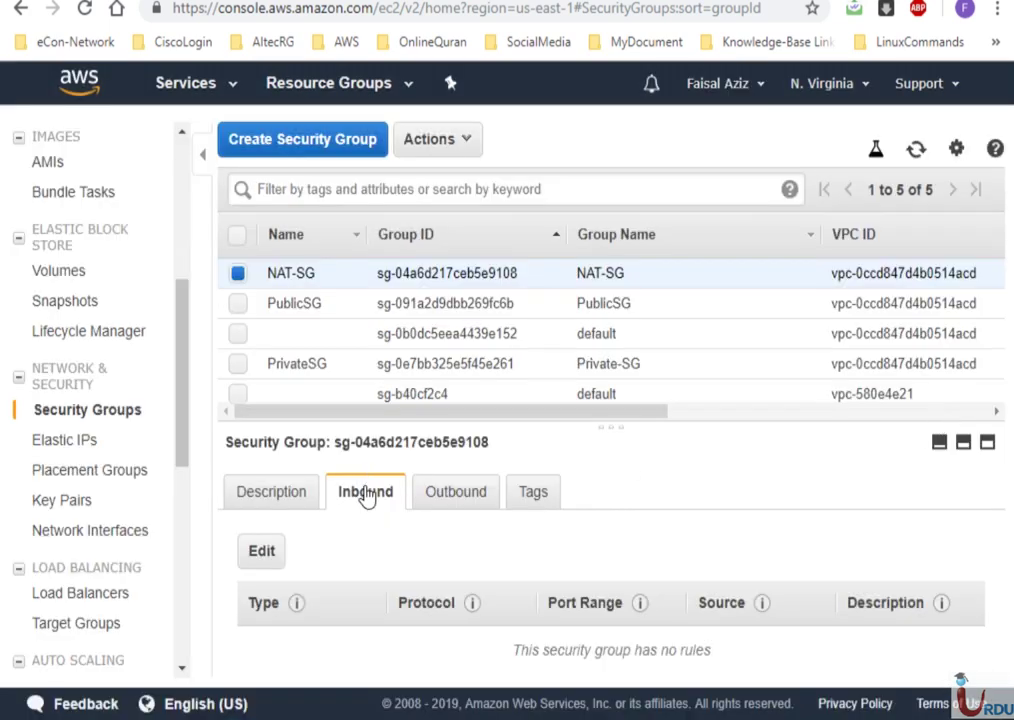
- Delete the All traffic outbound rule from the NAT-SG security group and save the change
left_click(430, 508)
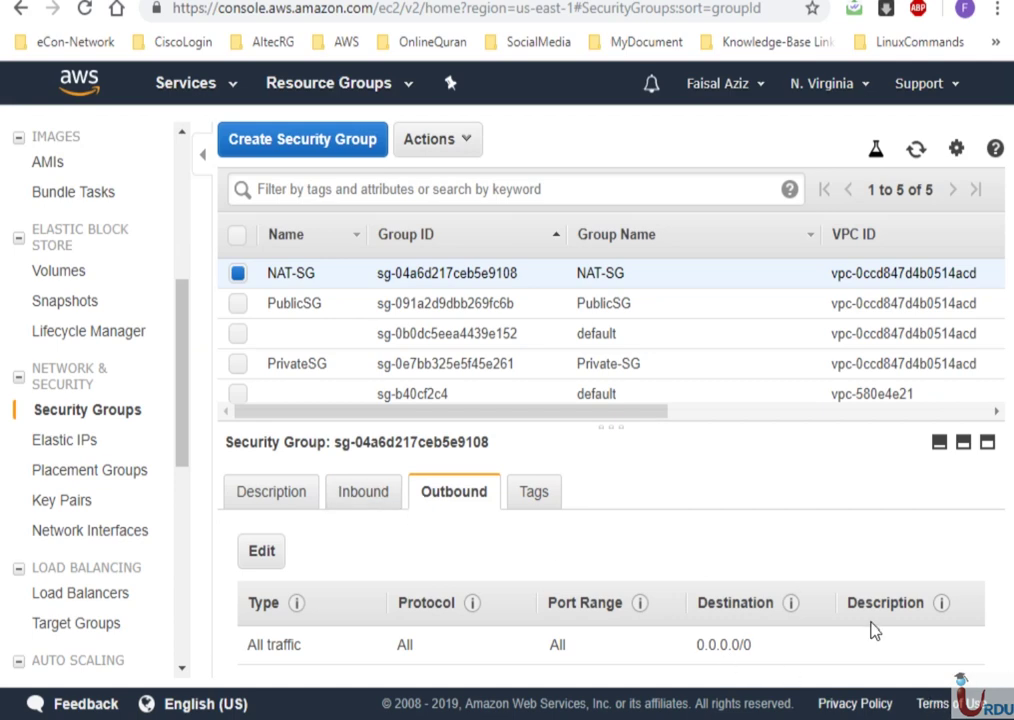
left_click(248, 558)
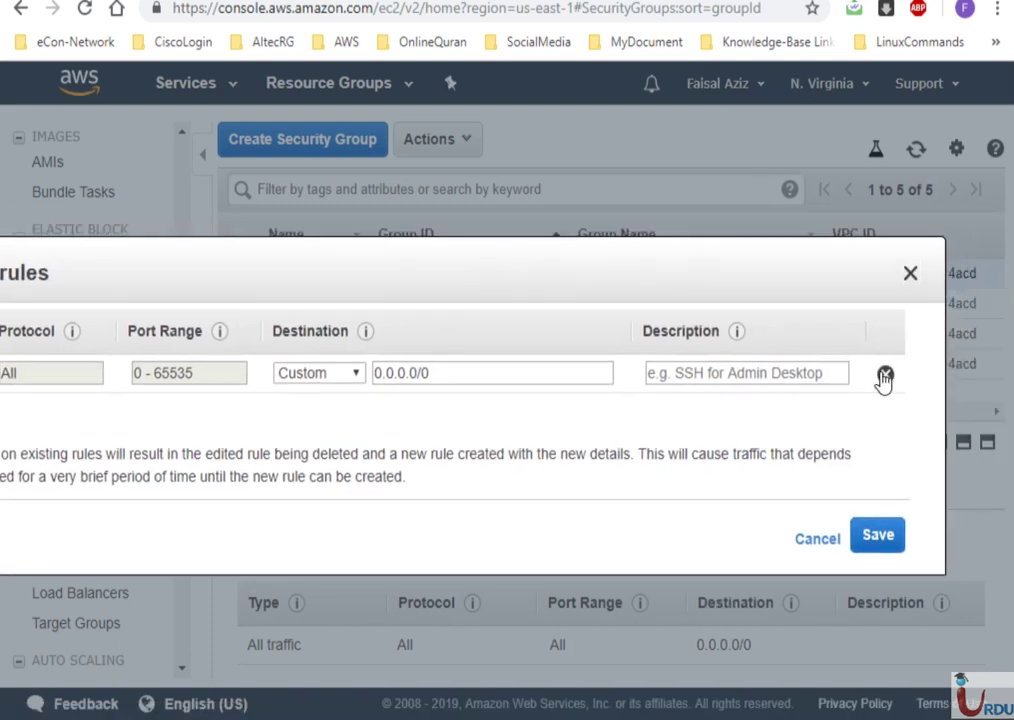
left_click(884, 377)
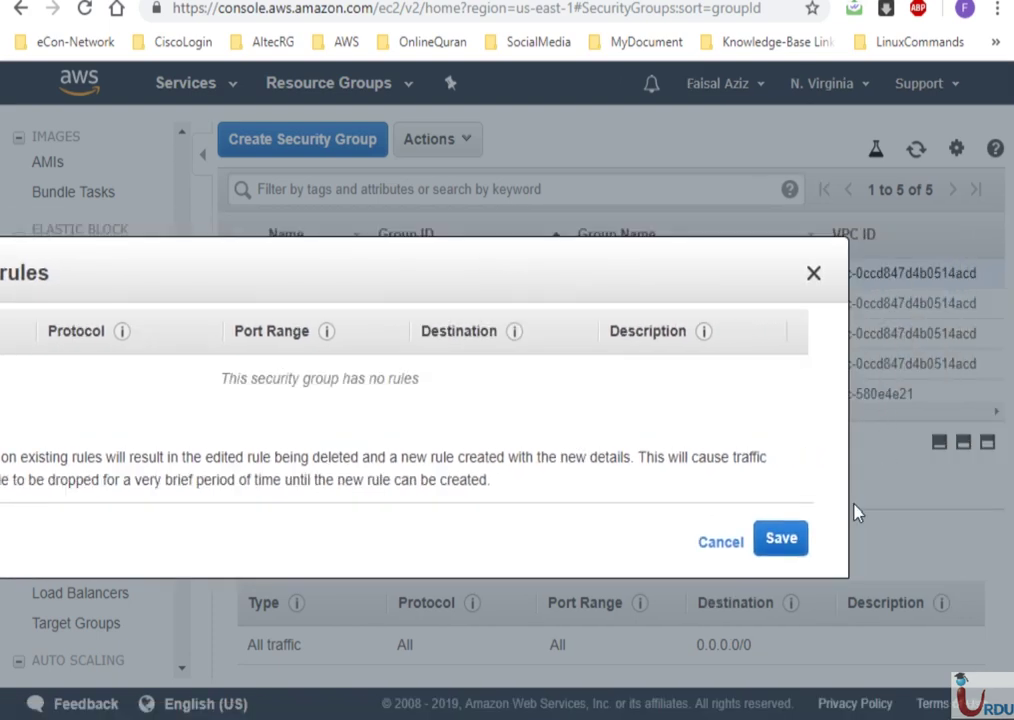
left_click(781, 540)
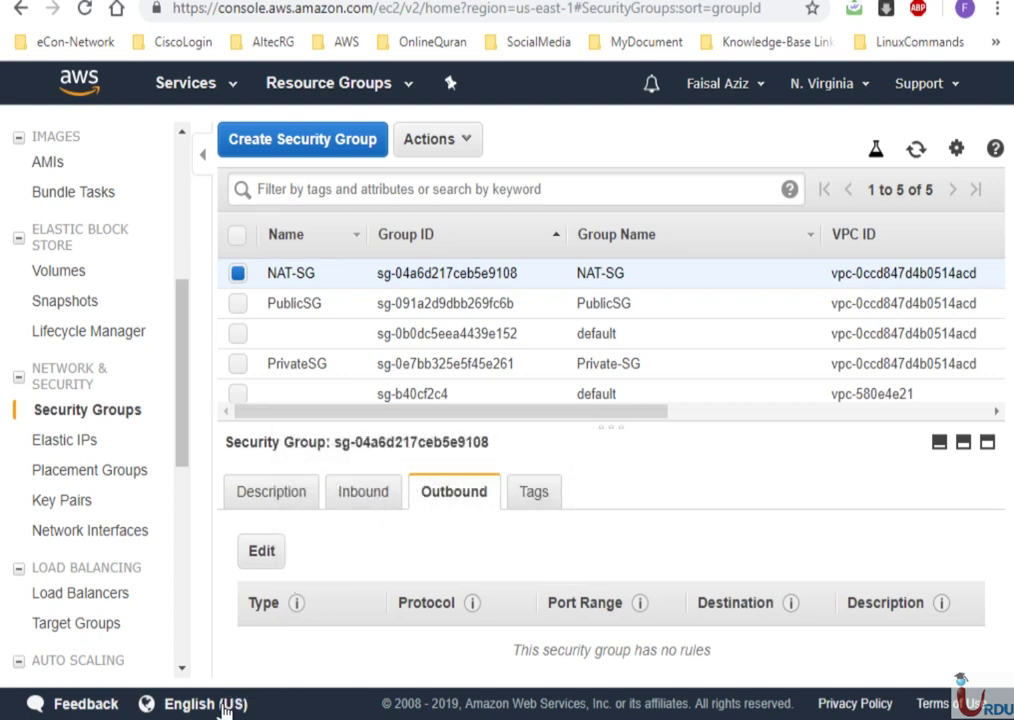
- Switch to the DatabaseServer remote desktop session at 10.0.2.234 and open Internet Explorer there
key("alt+Tab")
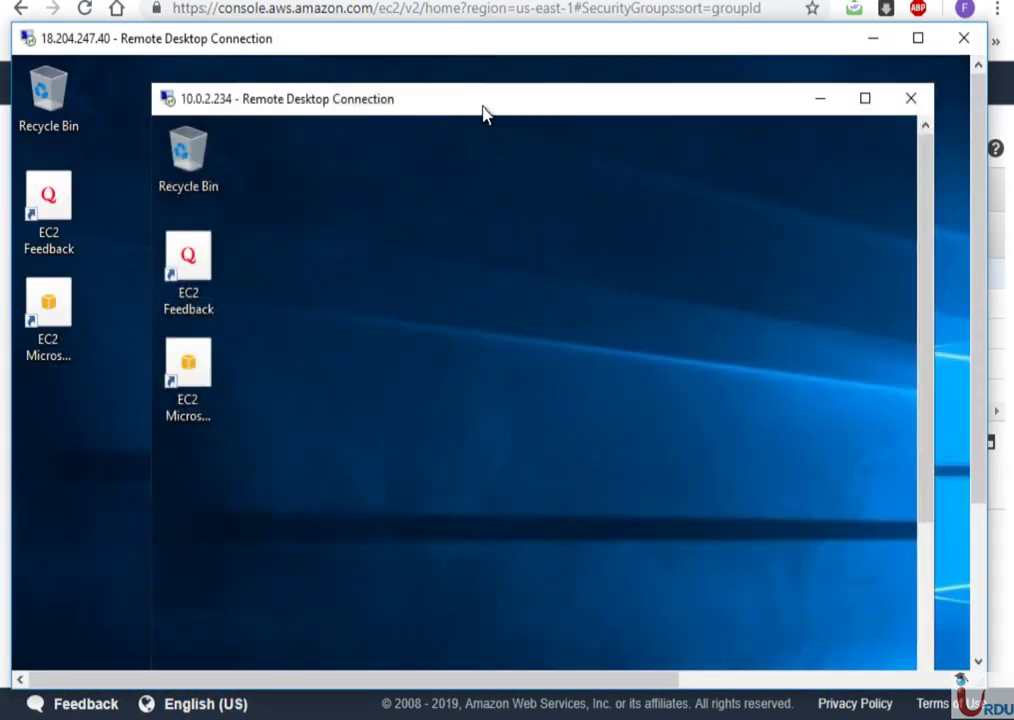
left_click_drag(447, 105, 408, 95)
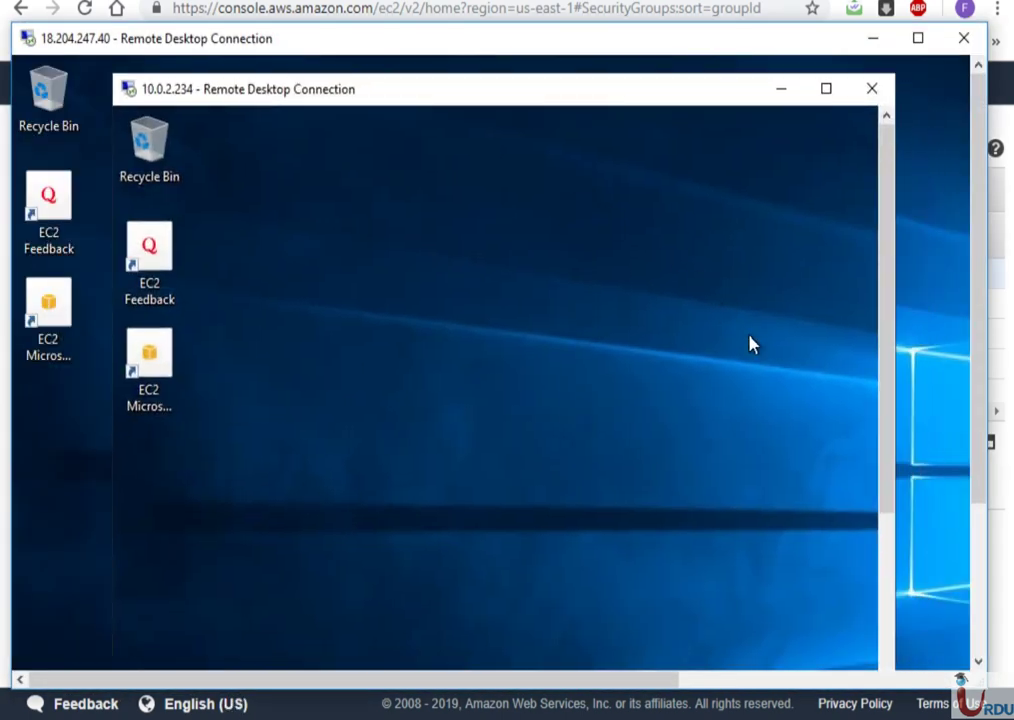
left_click(892, 568)
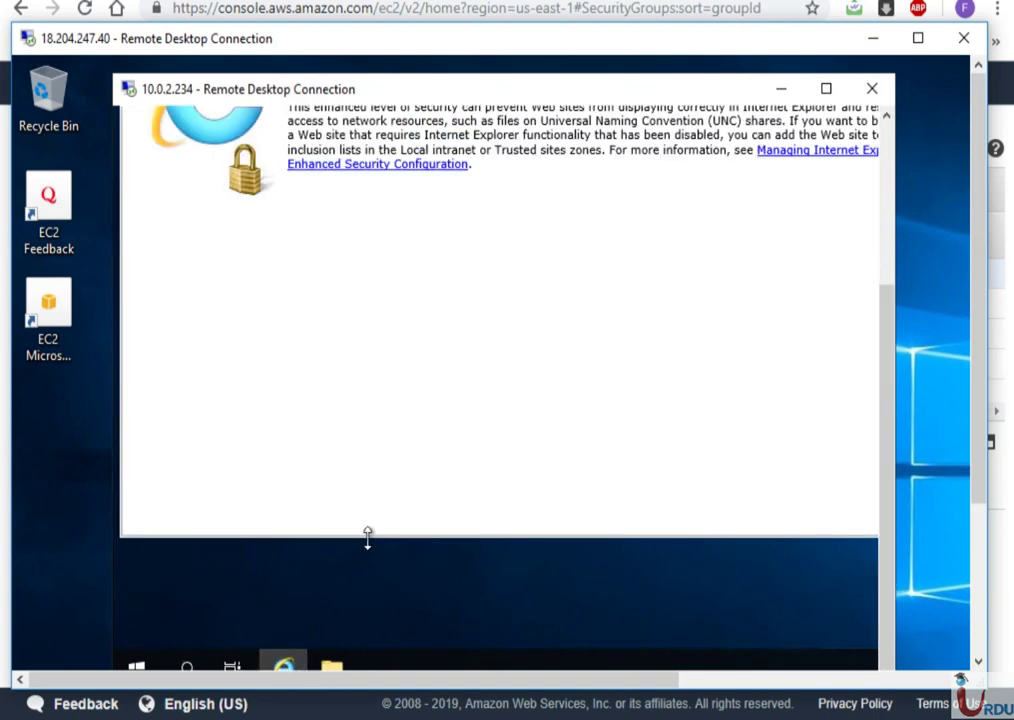
key("super+r")
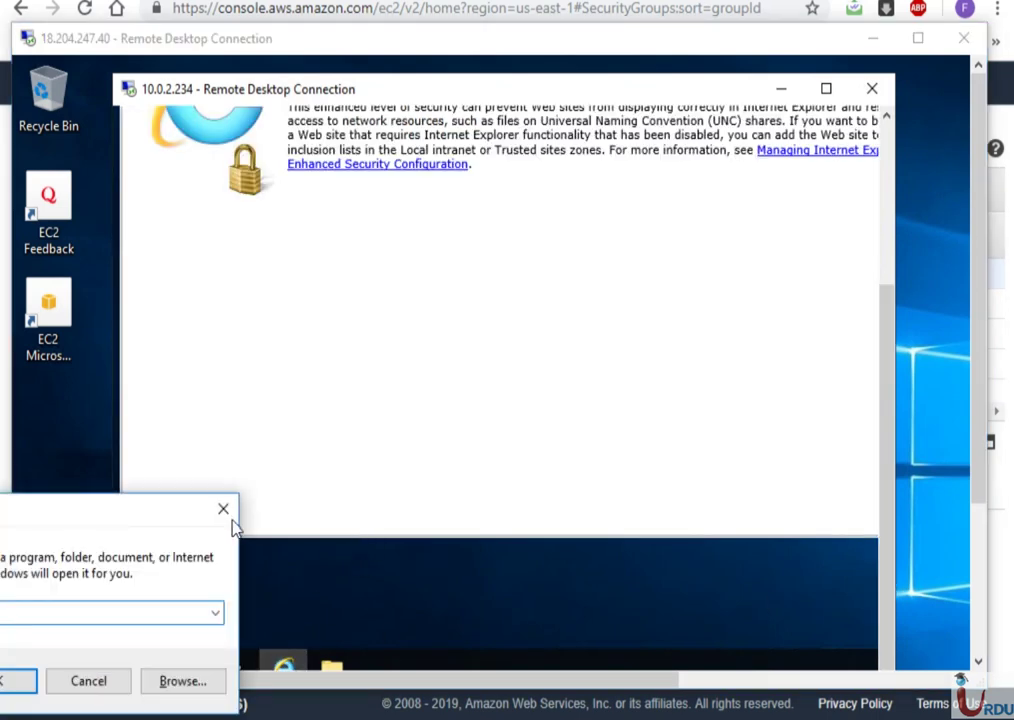
left_click(223, 510)
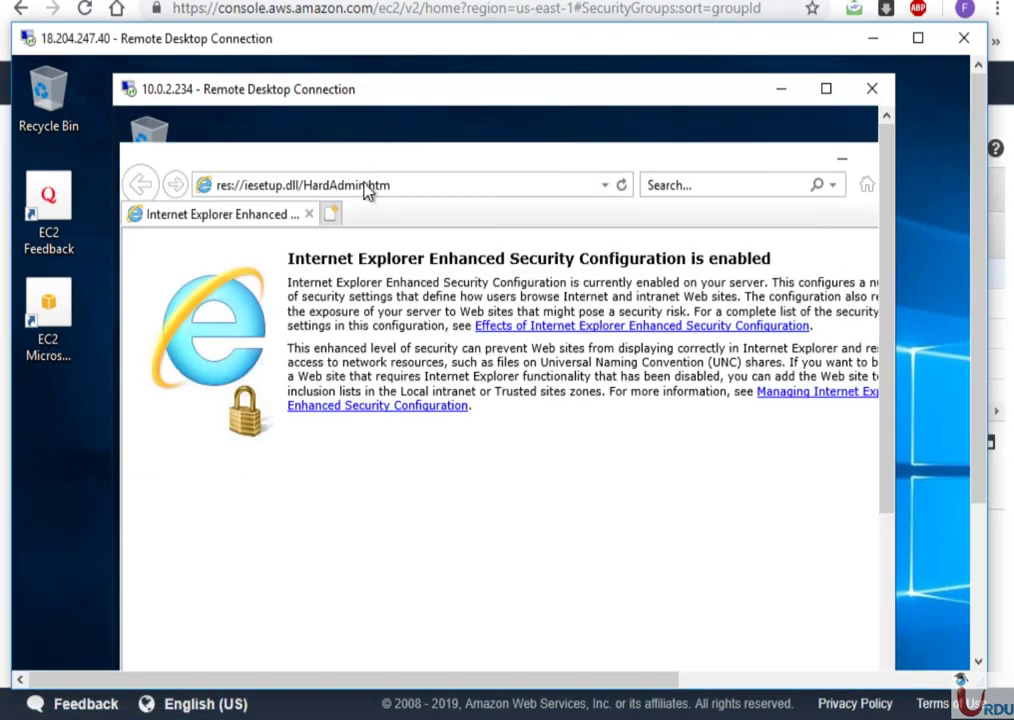
- Browse to google.com in Internet Explorer on the DatabaseServer and accept the secure connection alert
left_click(366, 184)
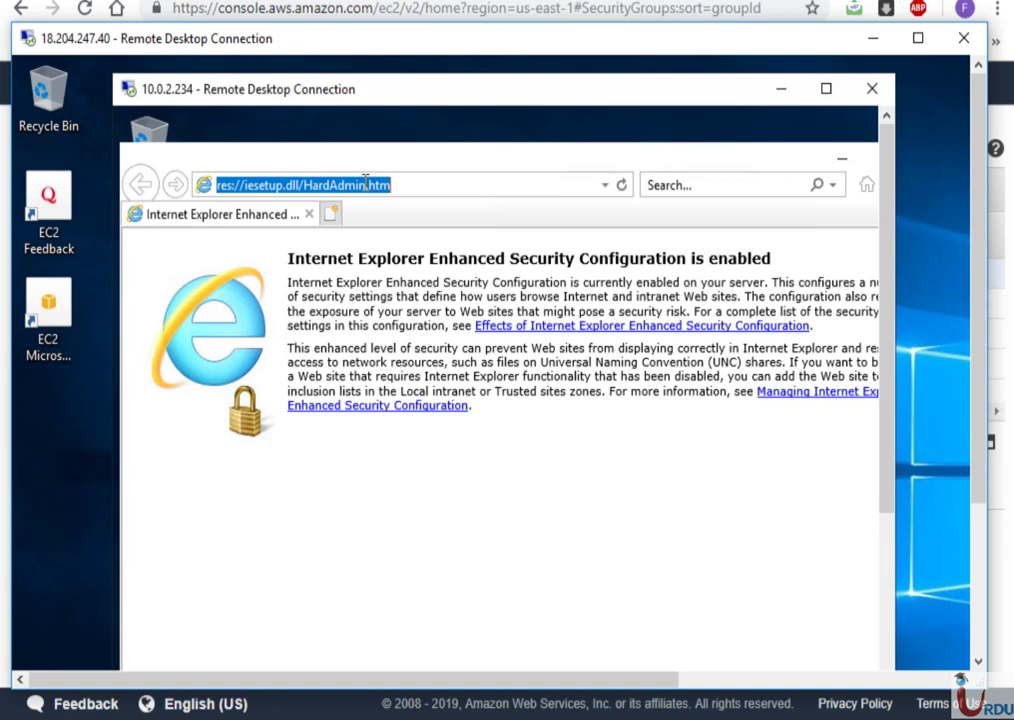
type("google.com")
key("Return")
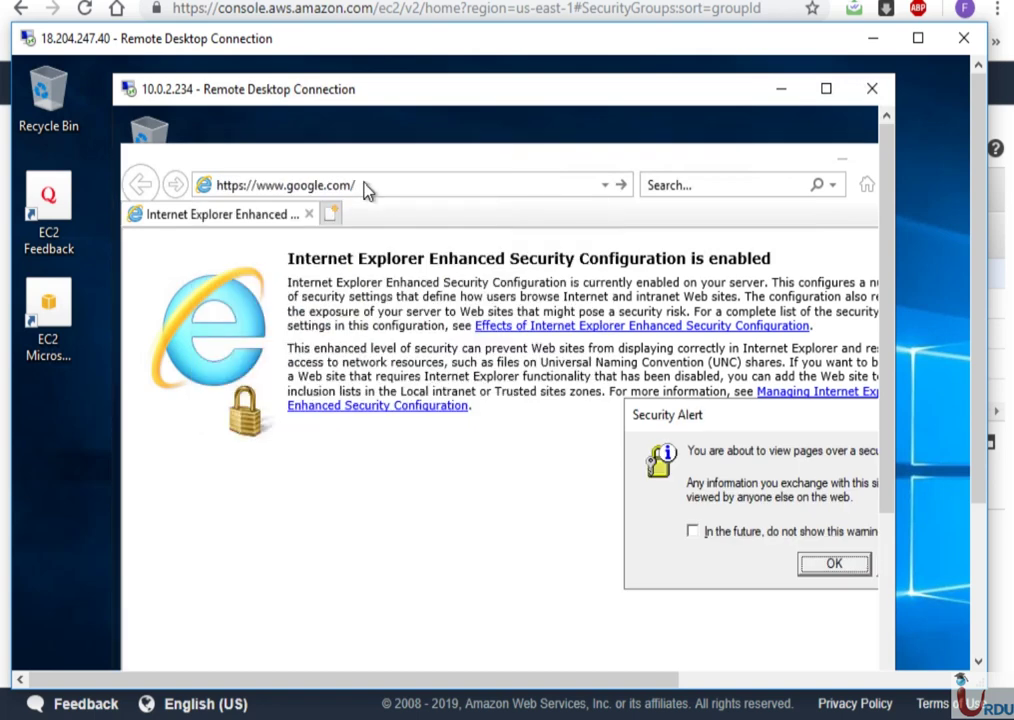
left_click(835, 566)
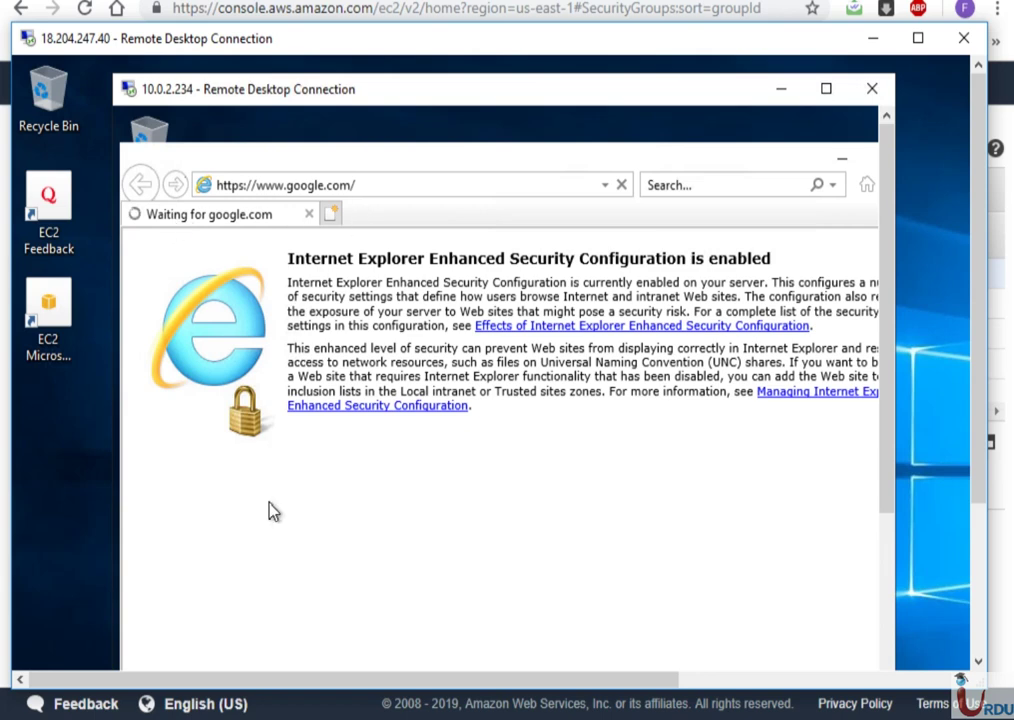
- In the VPC console, delete the 0.0.0.0/0 route from the private subnet's route table and save, checking the DatabaseServer's google.com page before deleting
key("alt+Tab")
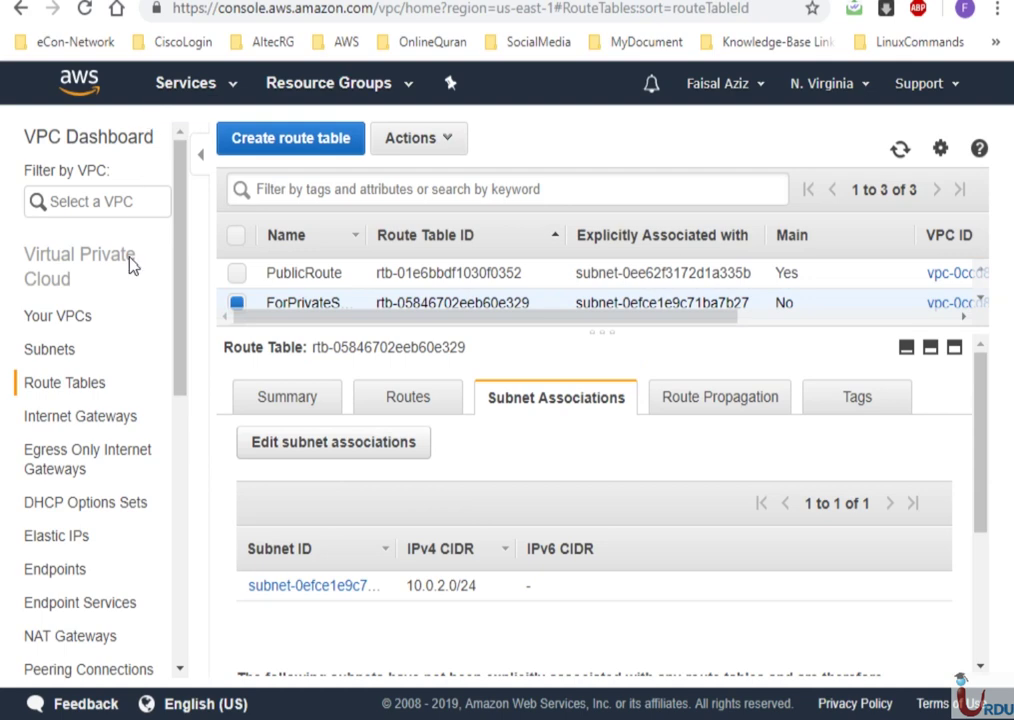
left_click(60, 352)
left_click(76, 393)
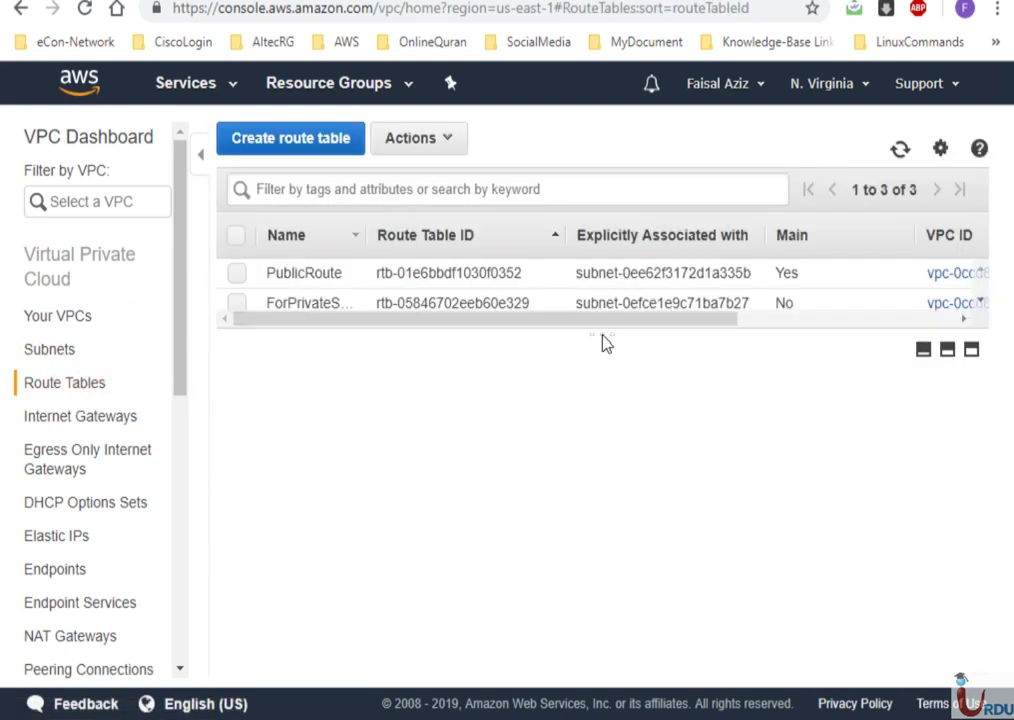
left_click(308, 302)
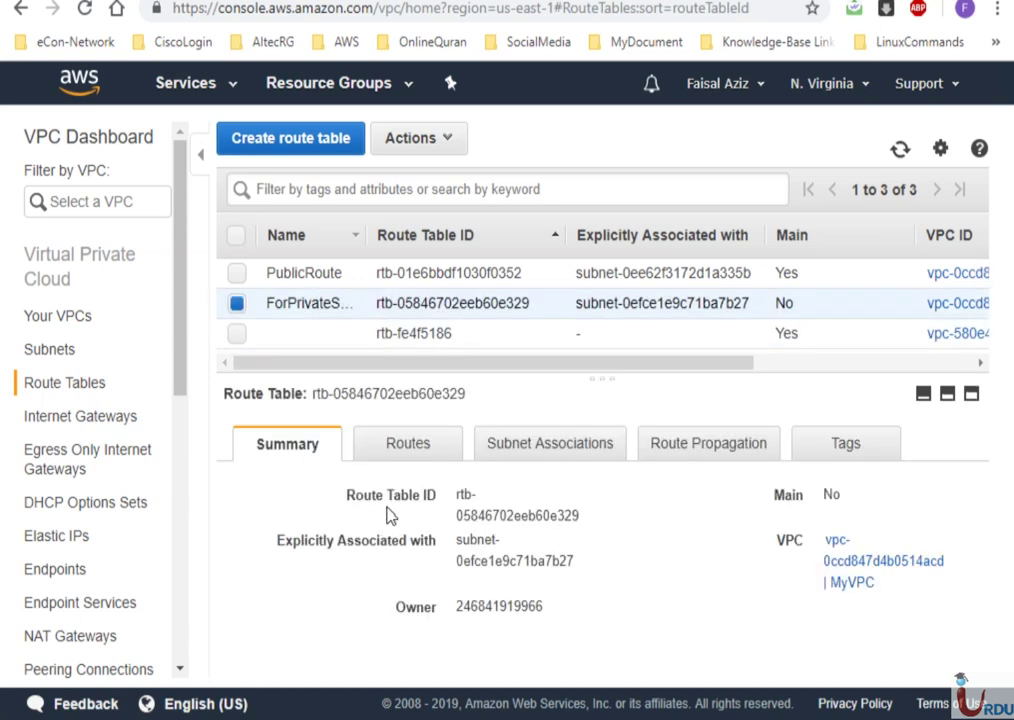
left_click(409, 444)
scroll(980, 655, "down", 1)
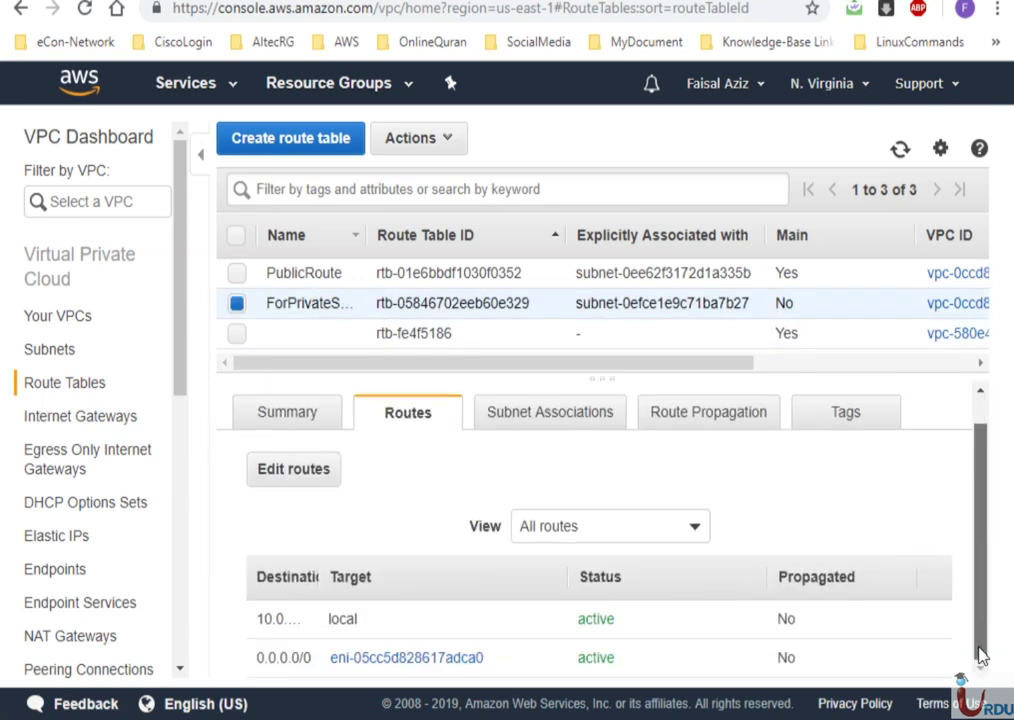
left_click(318, 478)
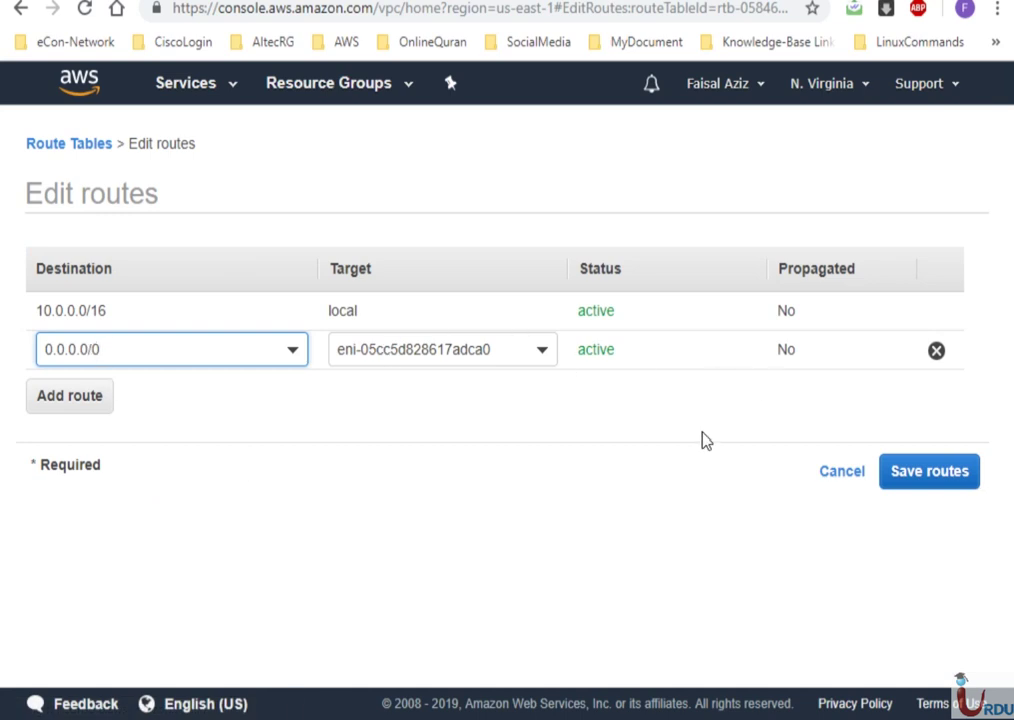
key("alt+Tab")
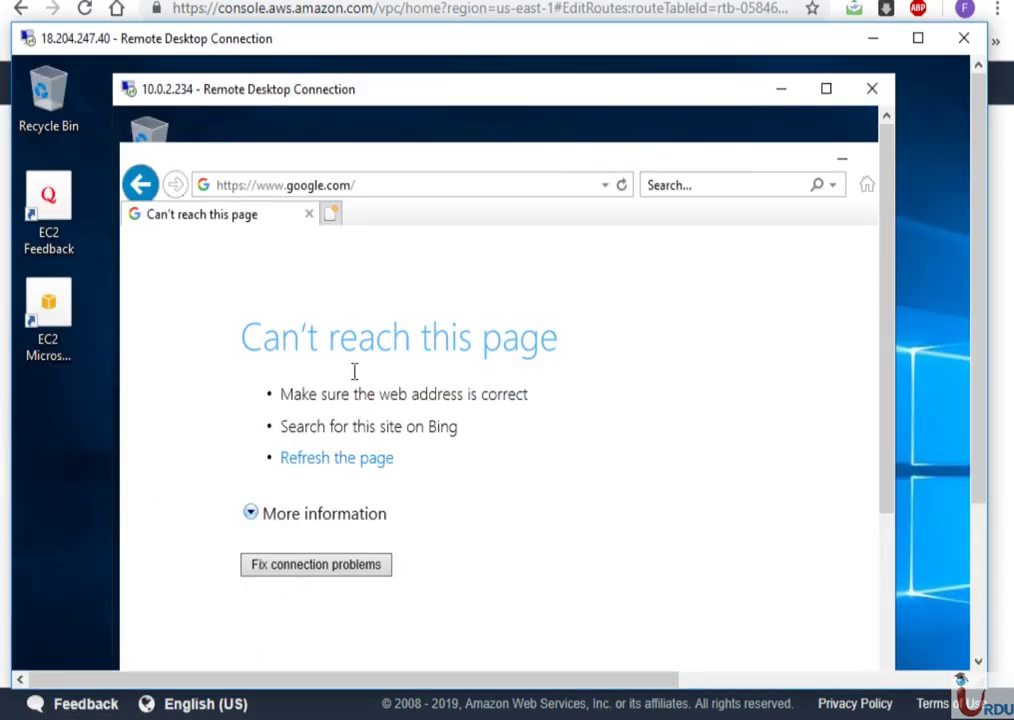
key("alt+Tab")
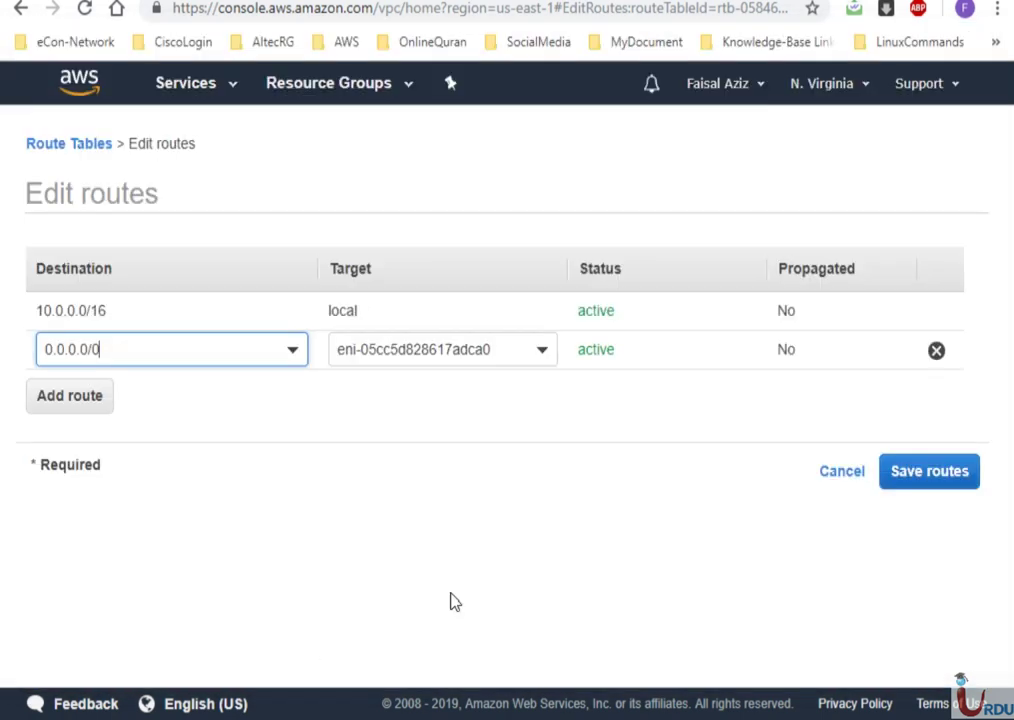
left_click(936, 353)
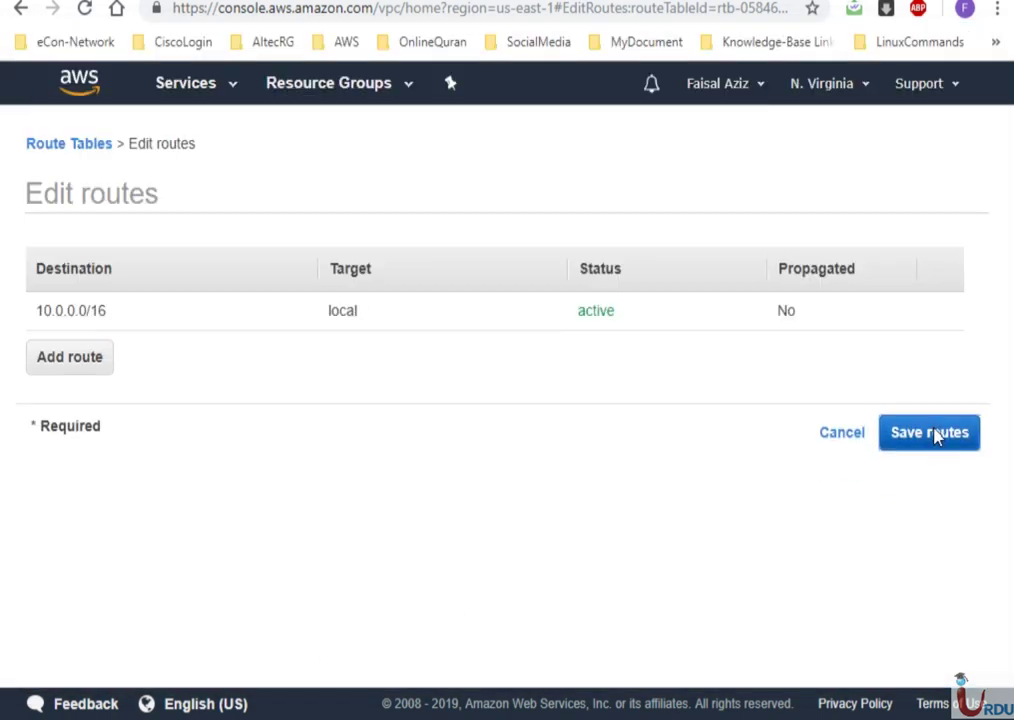
left_click(935, 435)
left_click(933, 330)
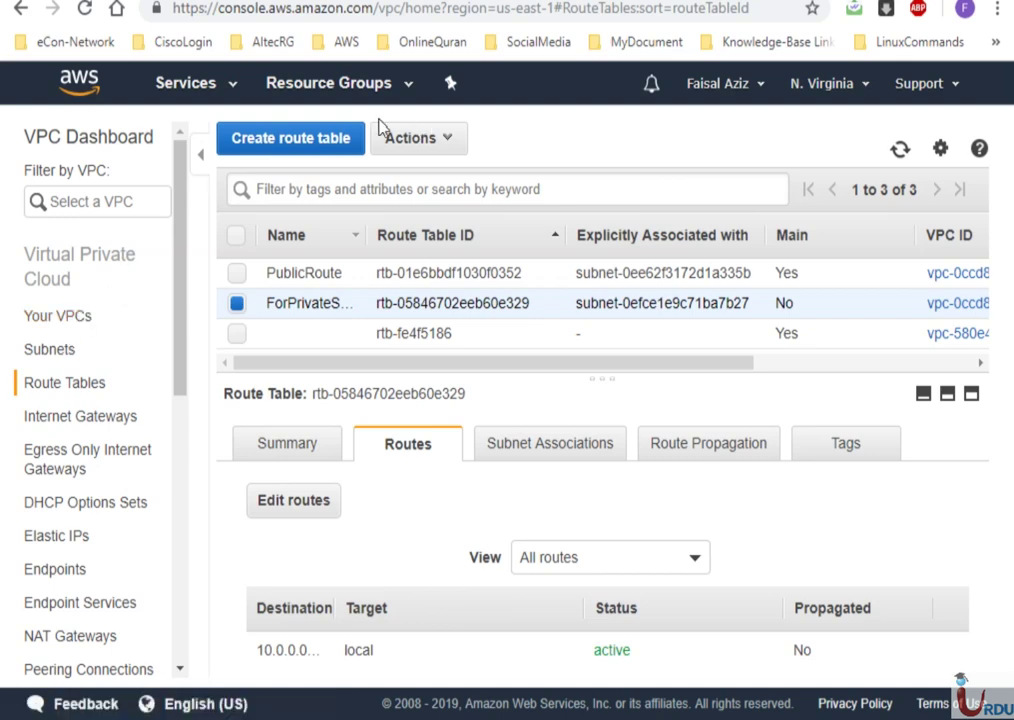
- In the EC2 console, select the DatabaseServer, Nat-Instance and Web-Server instances and stop all three
left_click(213, 92)
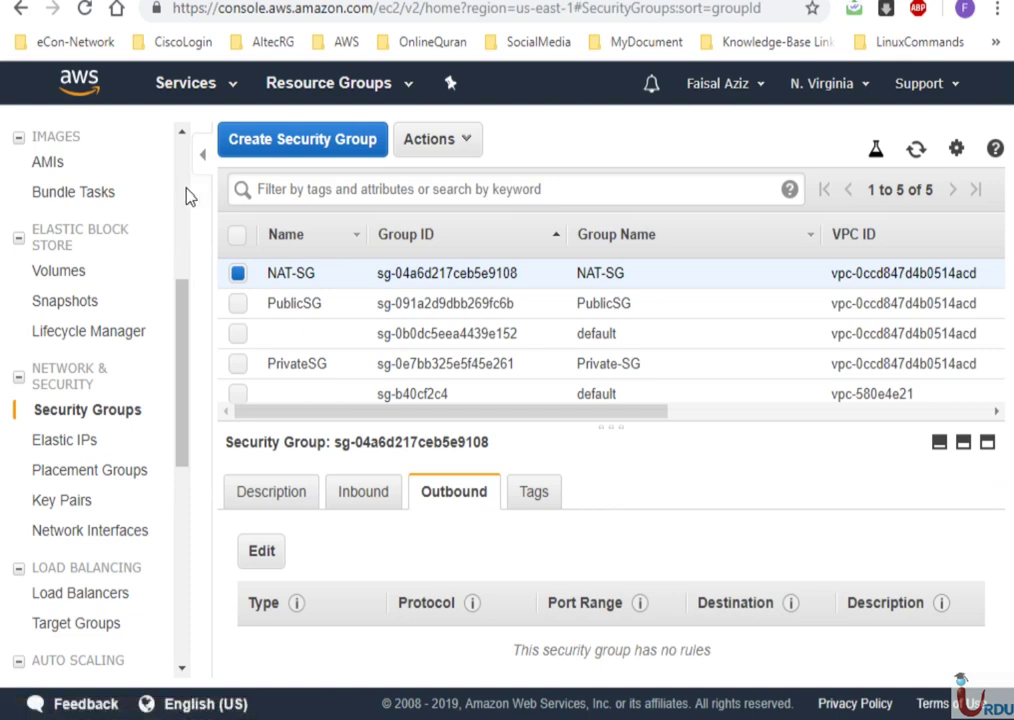
scroll(185, 196, "up", 4)
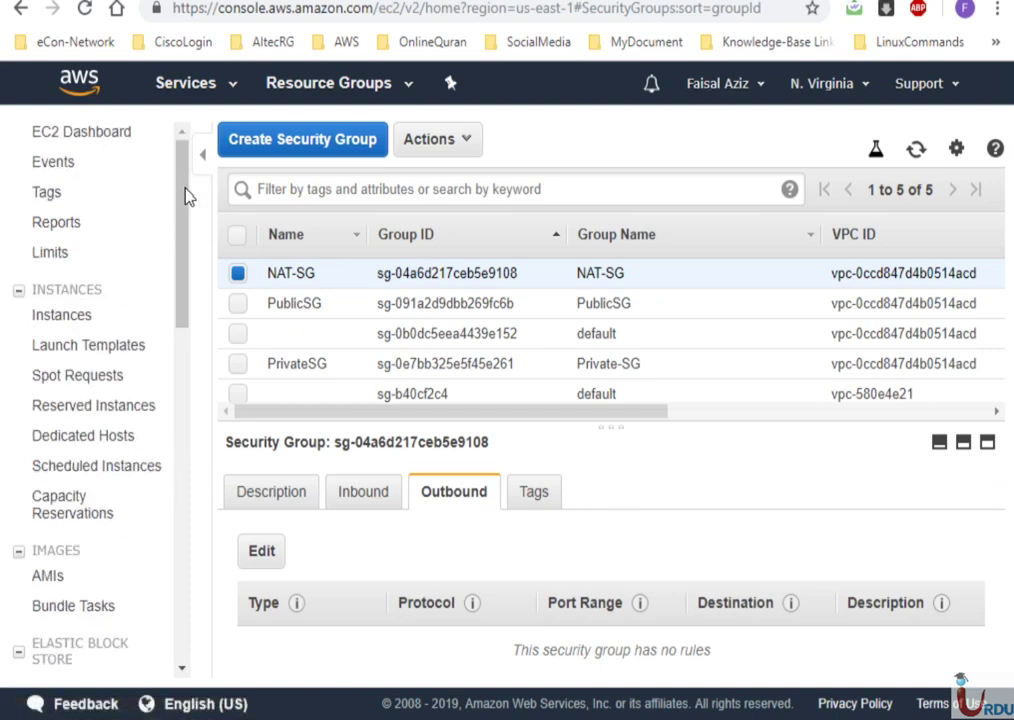
left_click(63, 316)
left_click(237, 234)
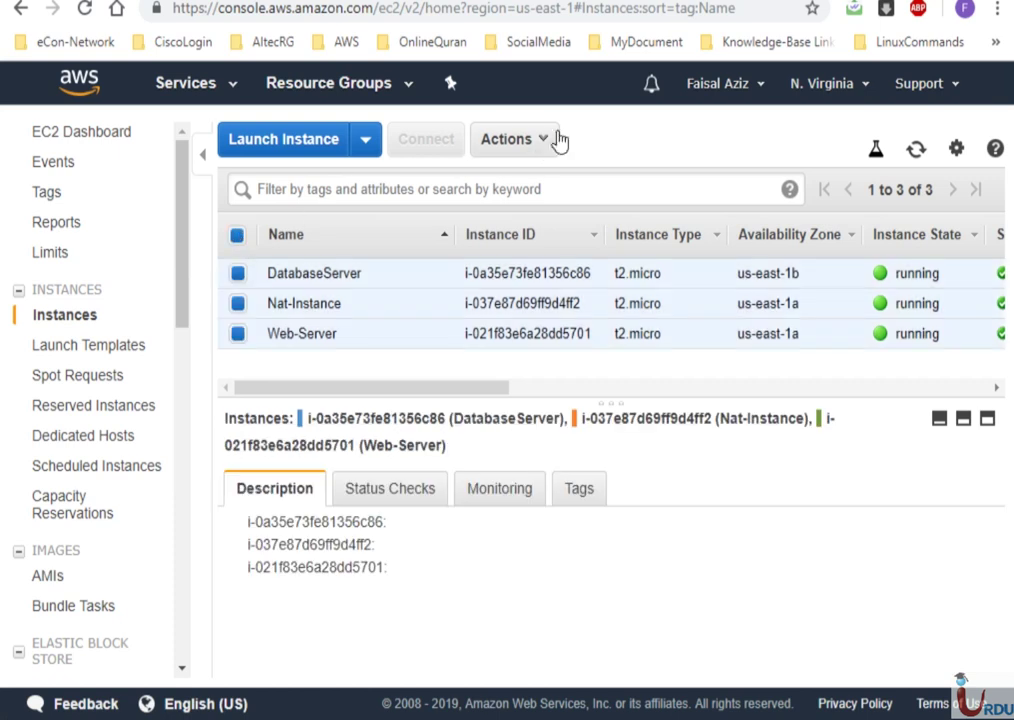
left_click(543, 142)
left_click(543, 142)
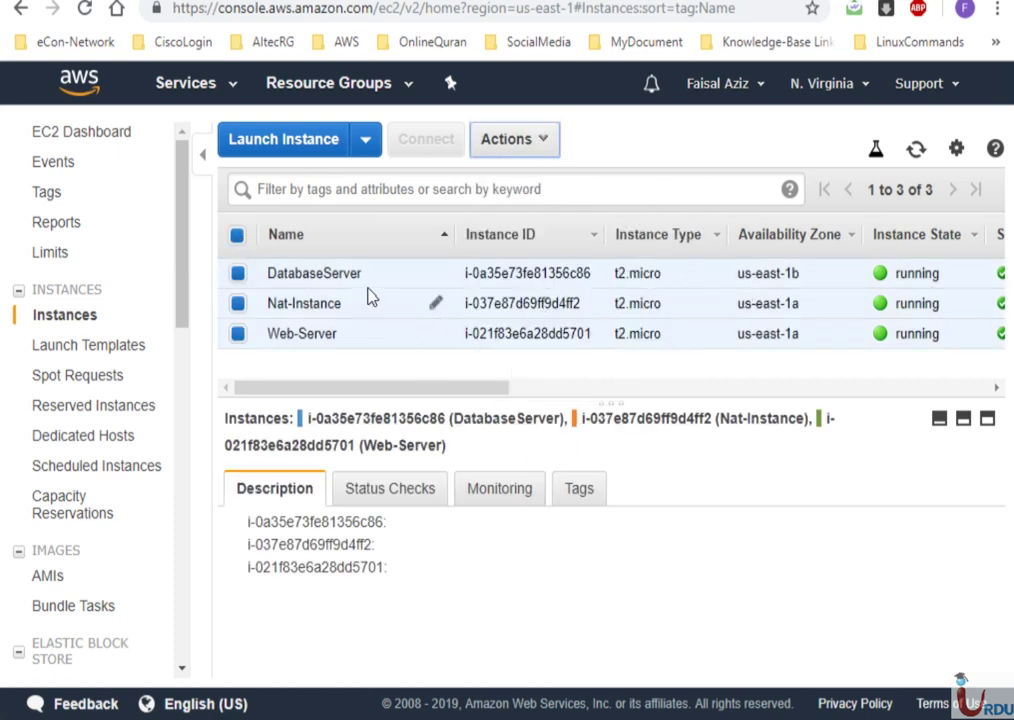
left_click(541, 143)
mouse_move(560, 284)
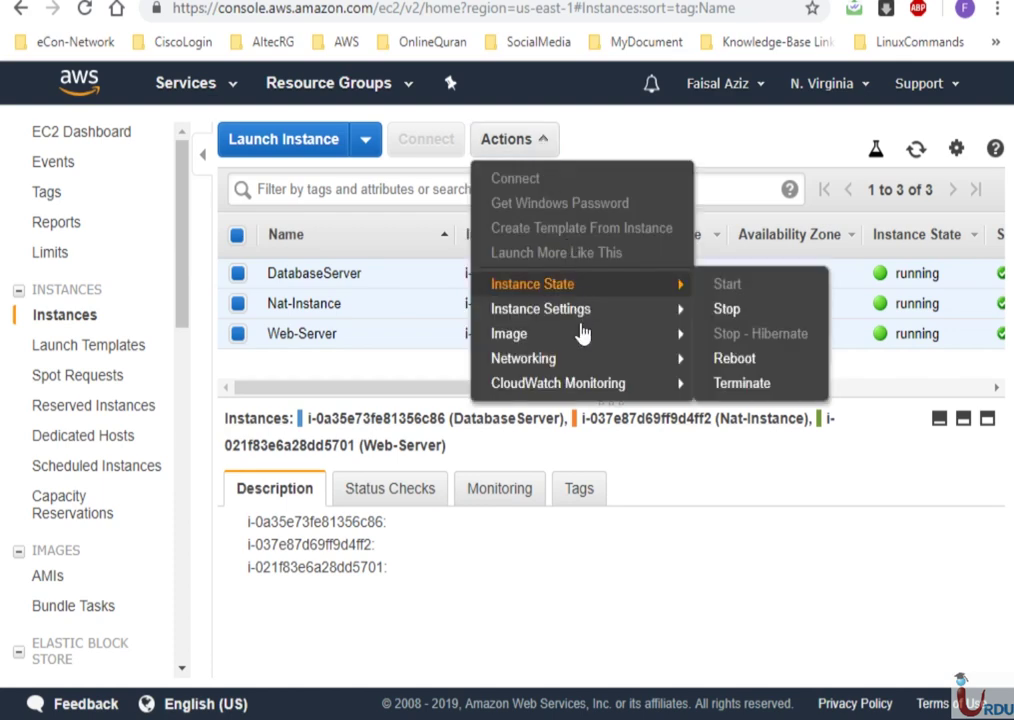
left_click(724, 310)
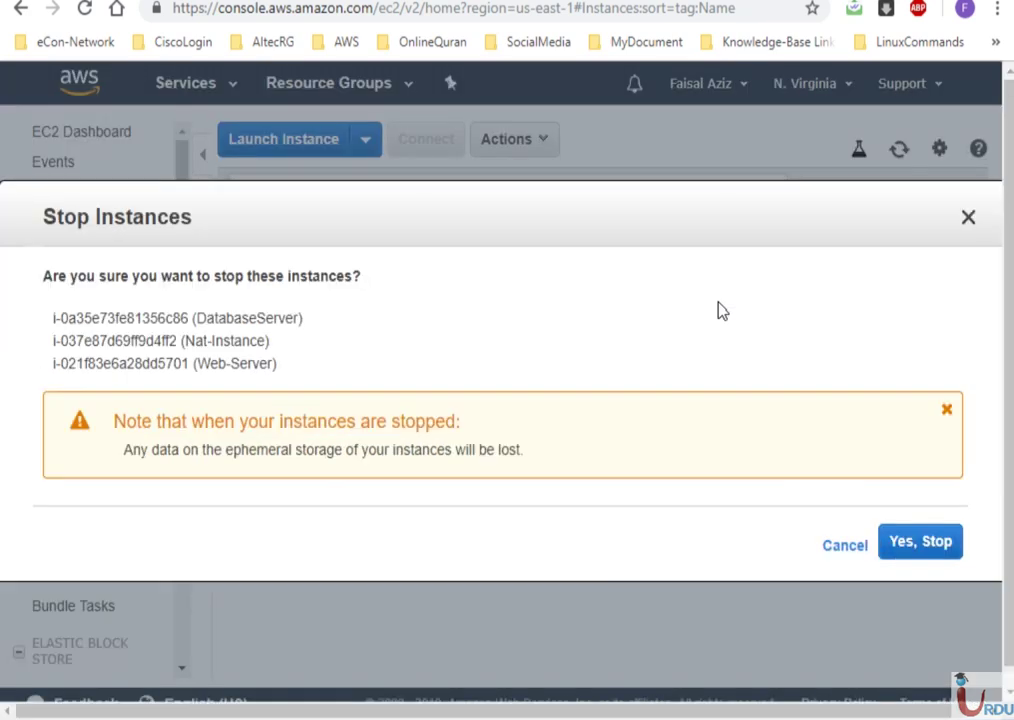
left_click(903, 541)
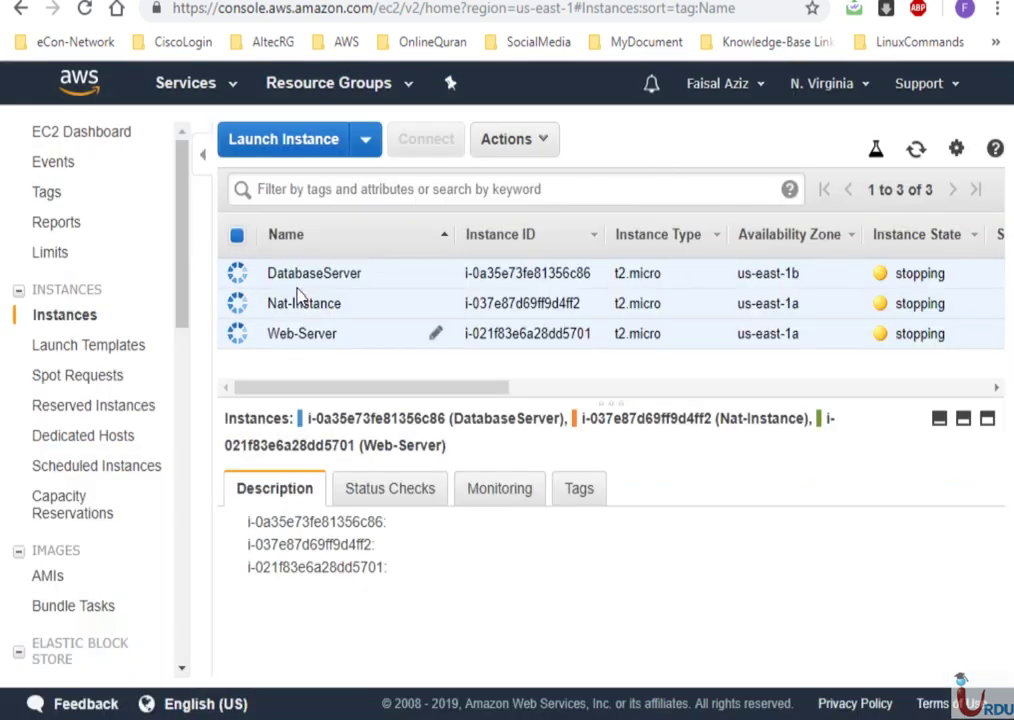
double_click(673, 150)
left_click(673, 150)
left_click(620, 140)
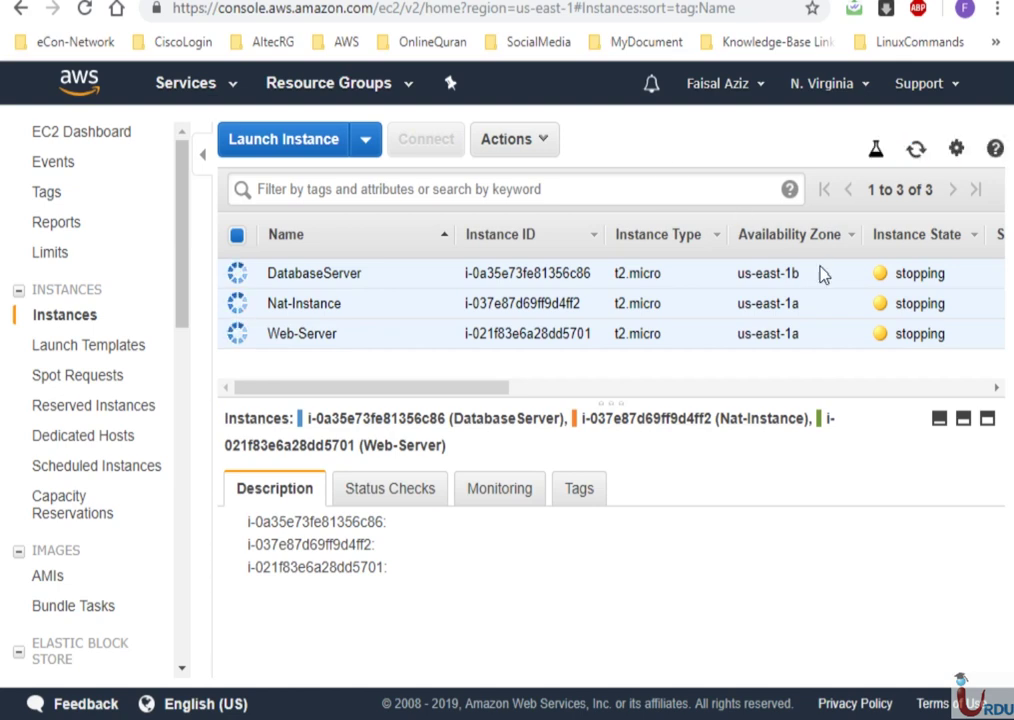